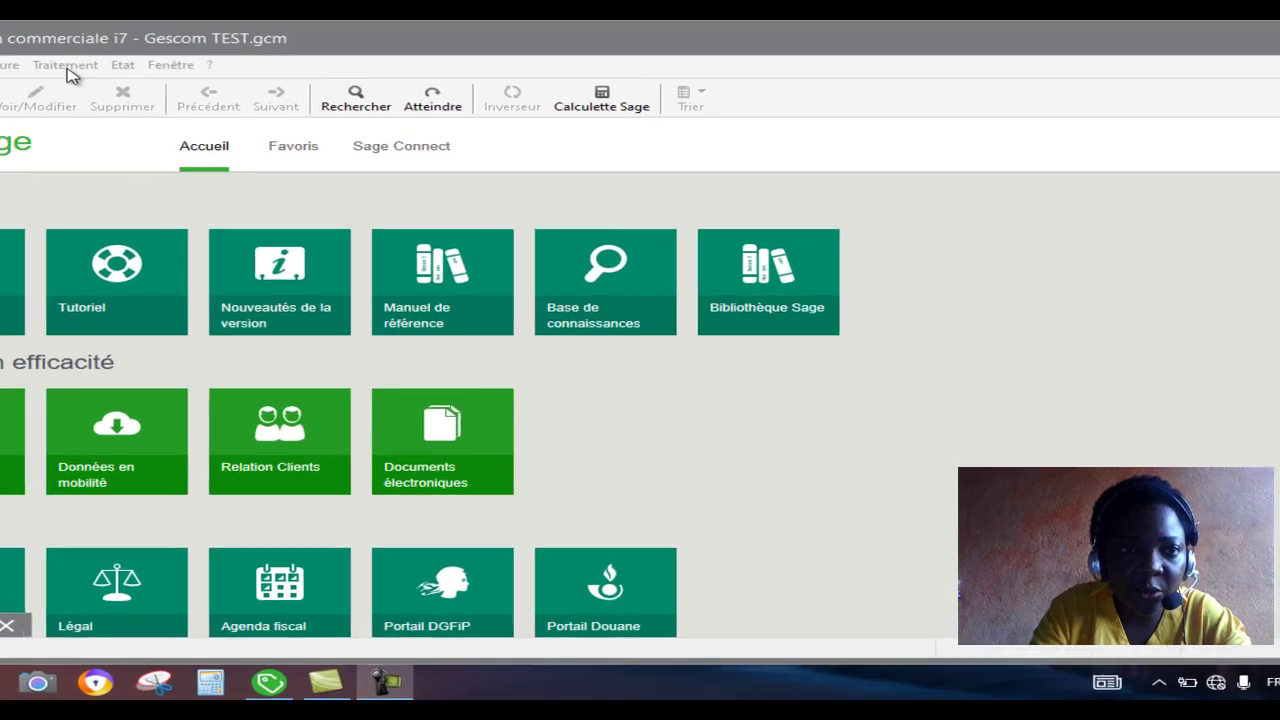
# Open the sales documents list and create a new document of type Facture.
pyautogui.click(184, 127)
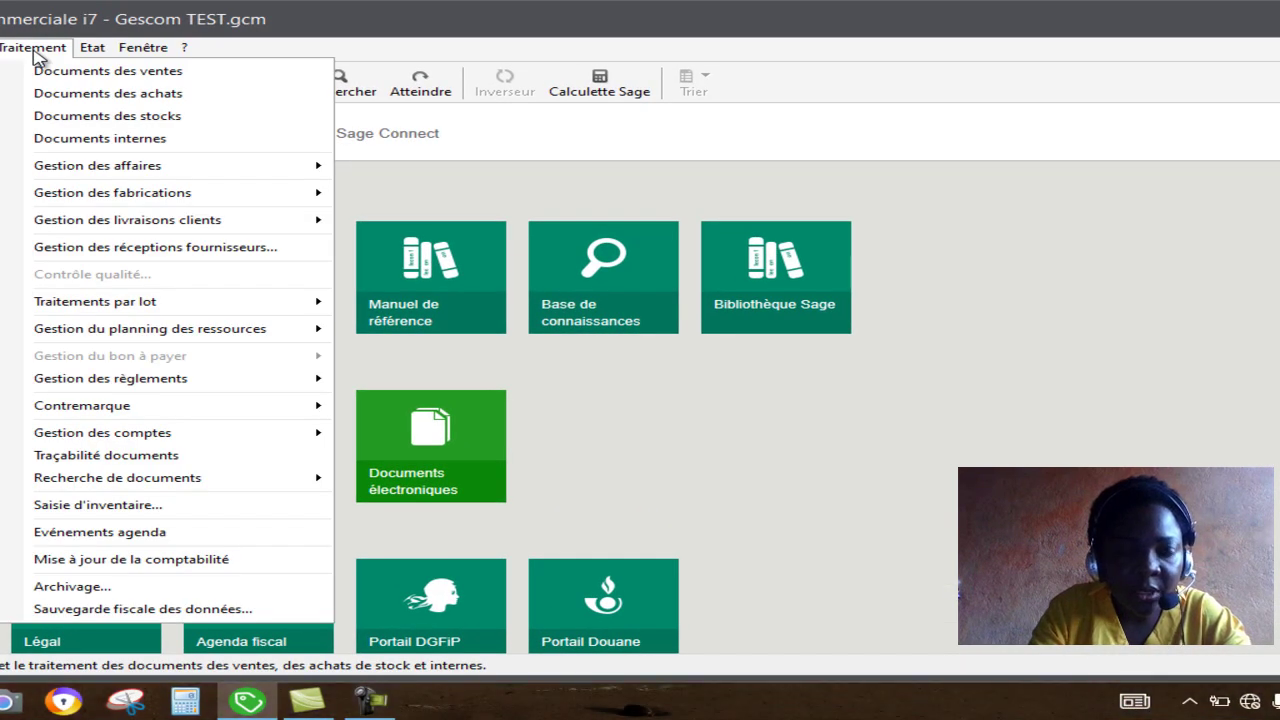
pyautogui.click(76, 72)
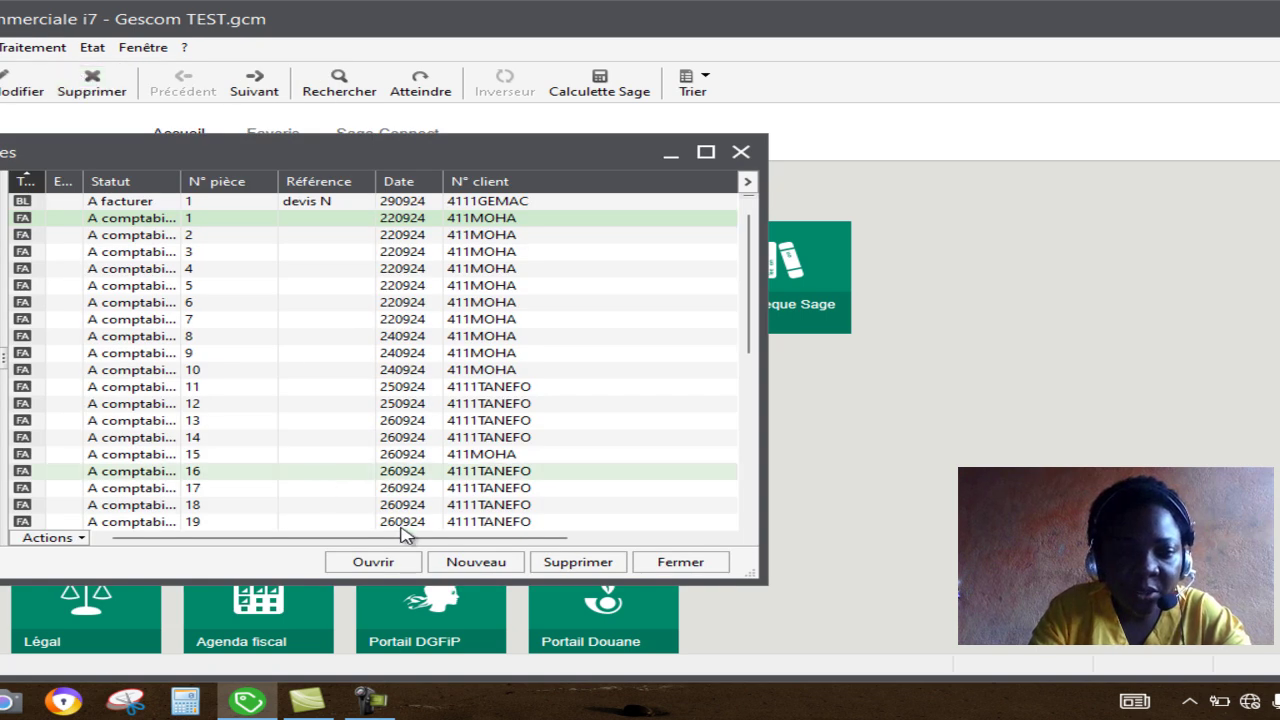
pyautogui.click(478, 564)
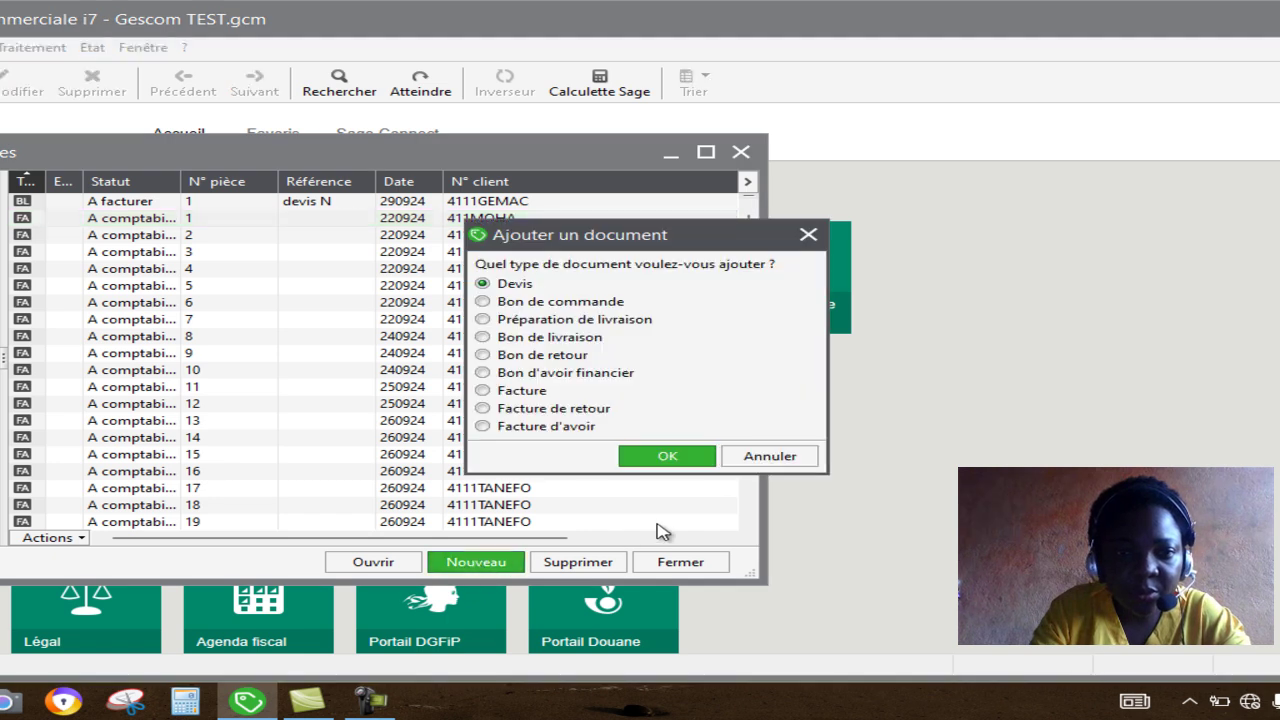
pyautogui.click(482, 391)
pyautogui.click(655, 455)
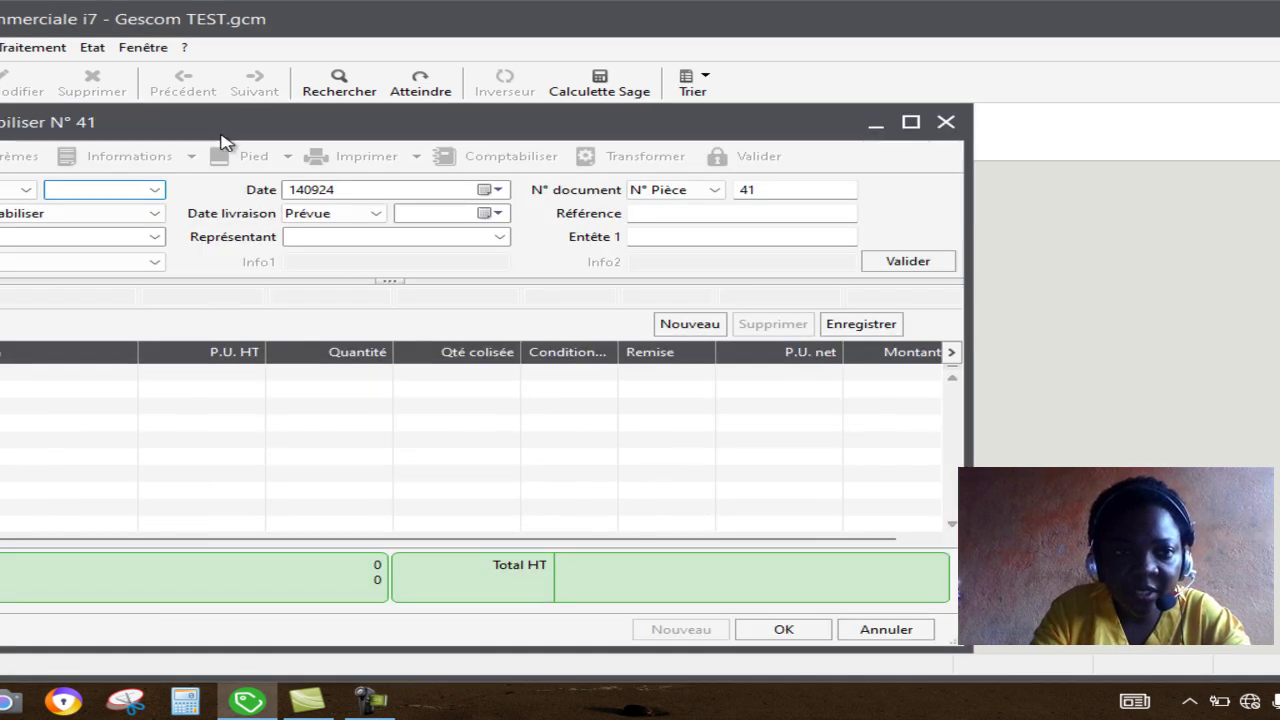
# Set GEMACO SARL as the customer of the new invoice and validate its header.
pyautogui.click(155, 190)
pyautogui.press('Return')
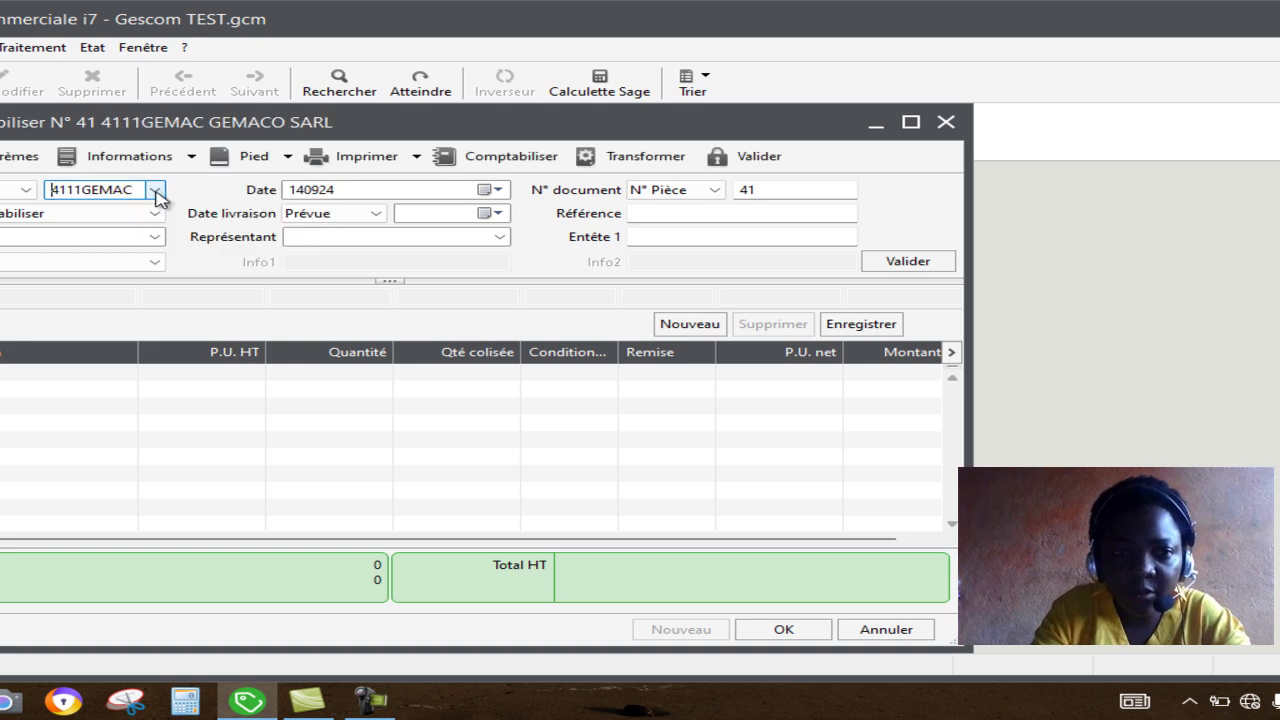
pyautogui.press('Return')
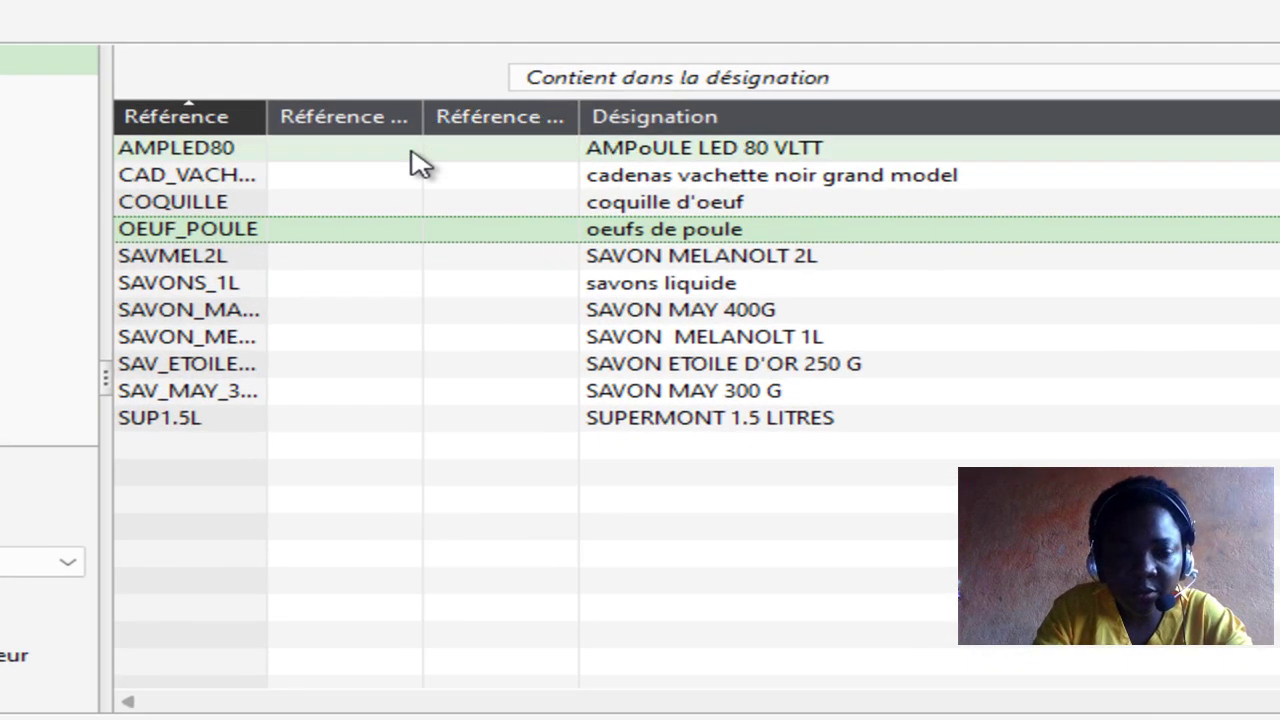
# Add the articles AMPoULE LED 80 VLTT and SAVON MELANOLT 2L as lines of the invoice.
pyautogui.doubleClick(420, 163)
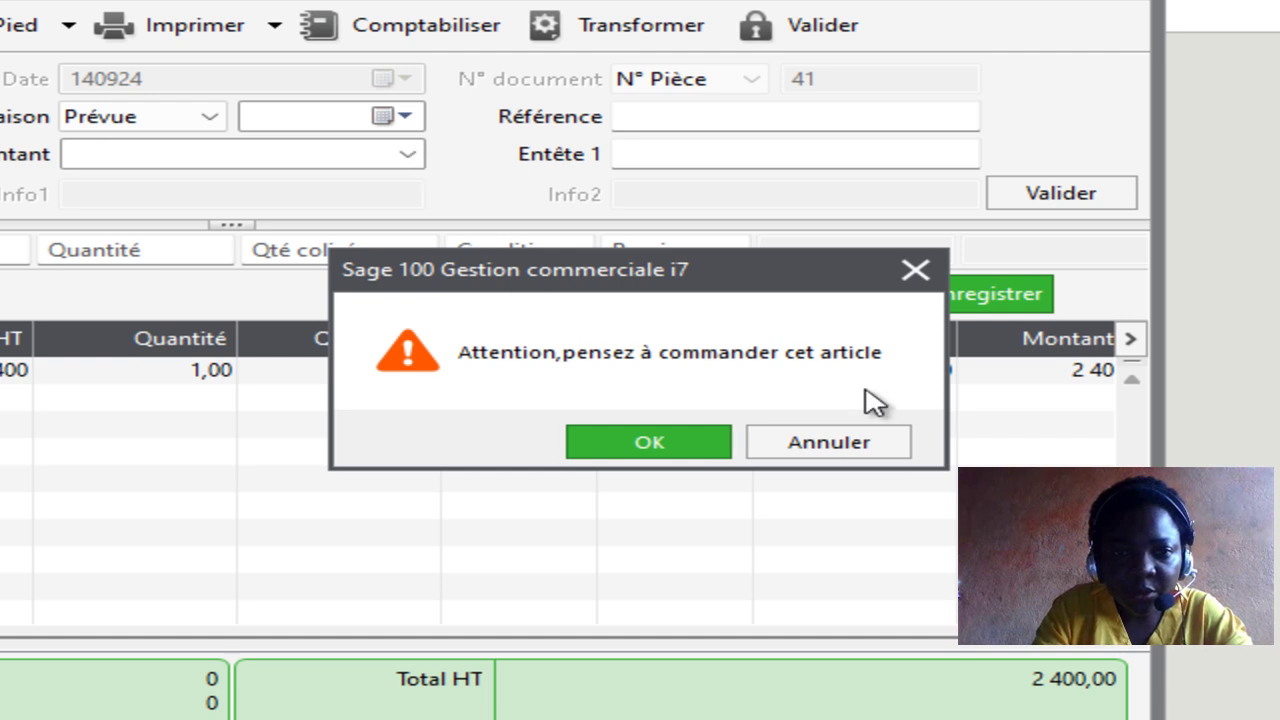
pyautogui.click(660, 444)
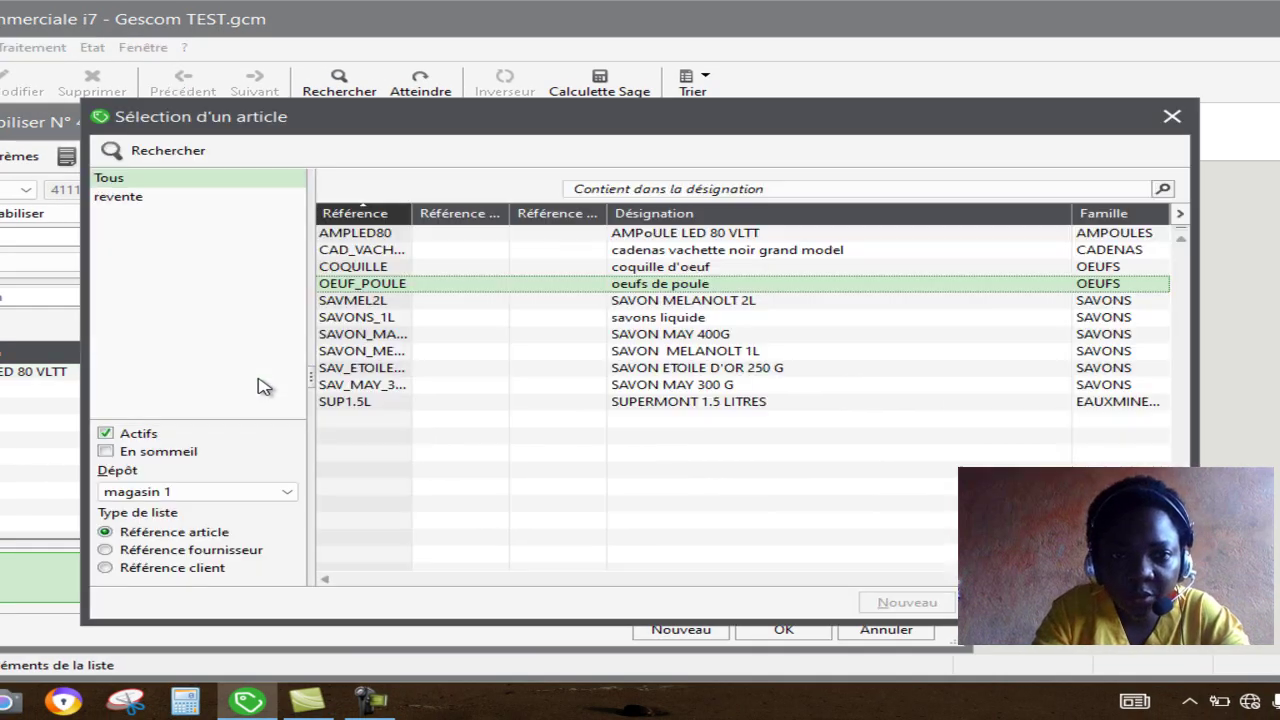
pyautogui.doubleClick(591, 307)
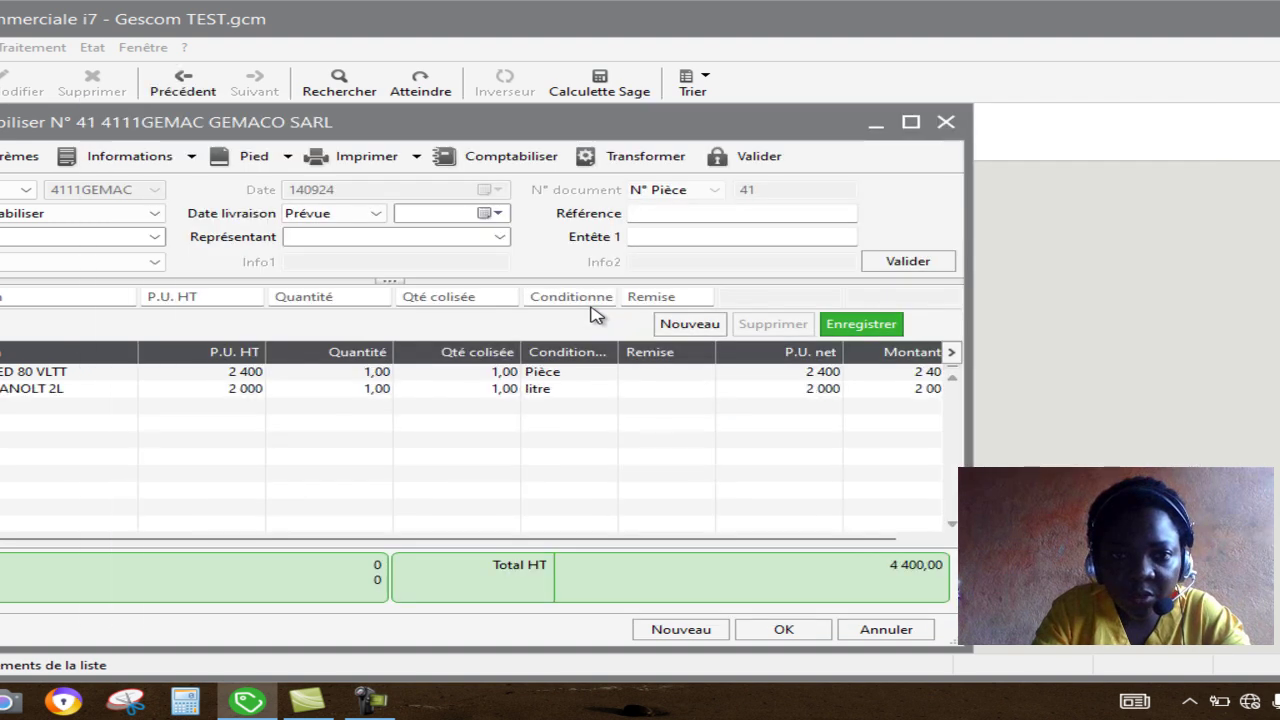
# Try to add the article SAVON MAY 400G as a further invoice line.
pyautogui.click(641, 418)
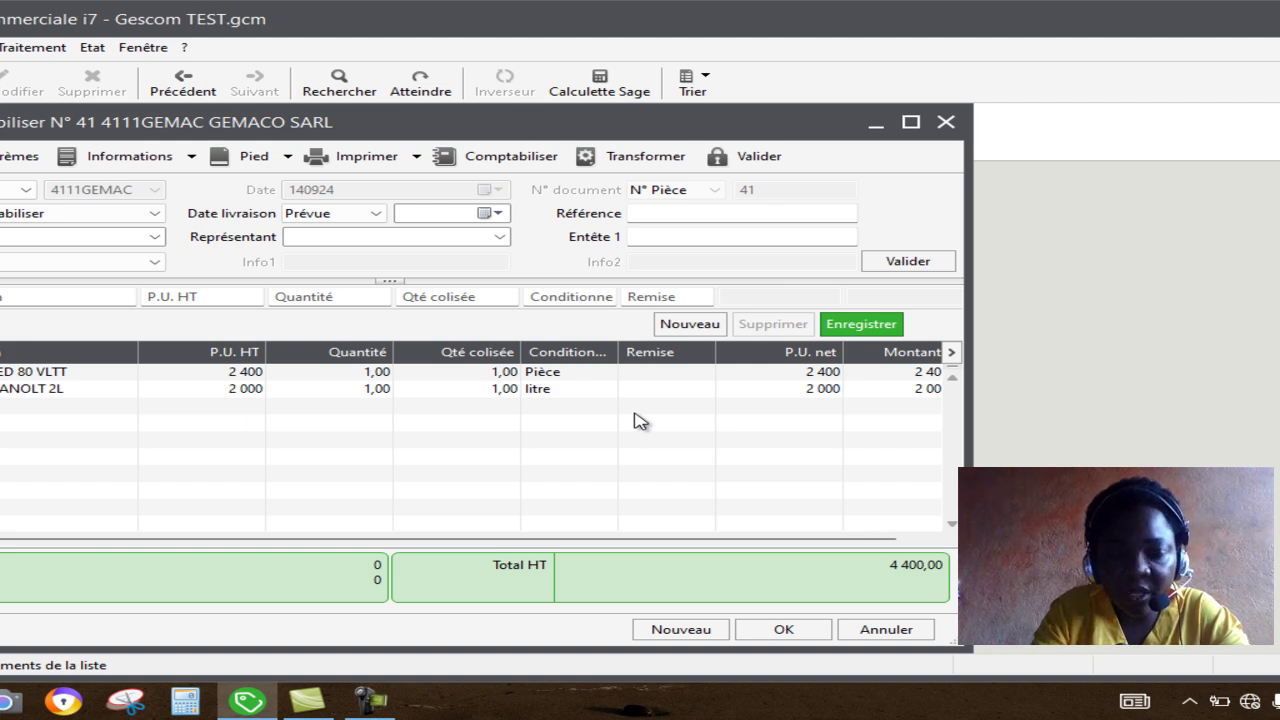
pyautogui.press('Tab')
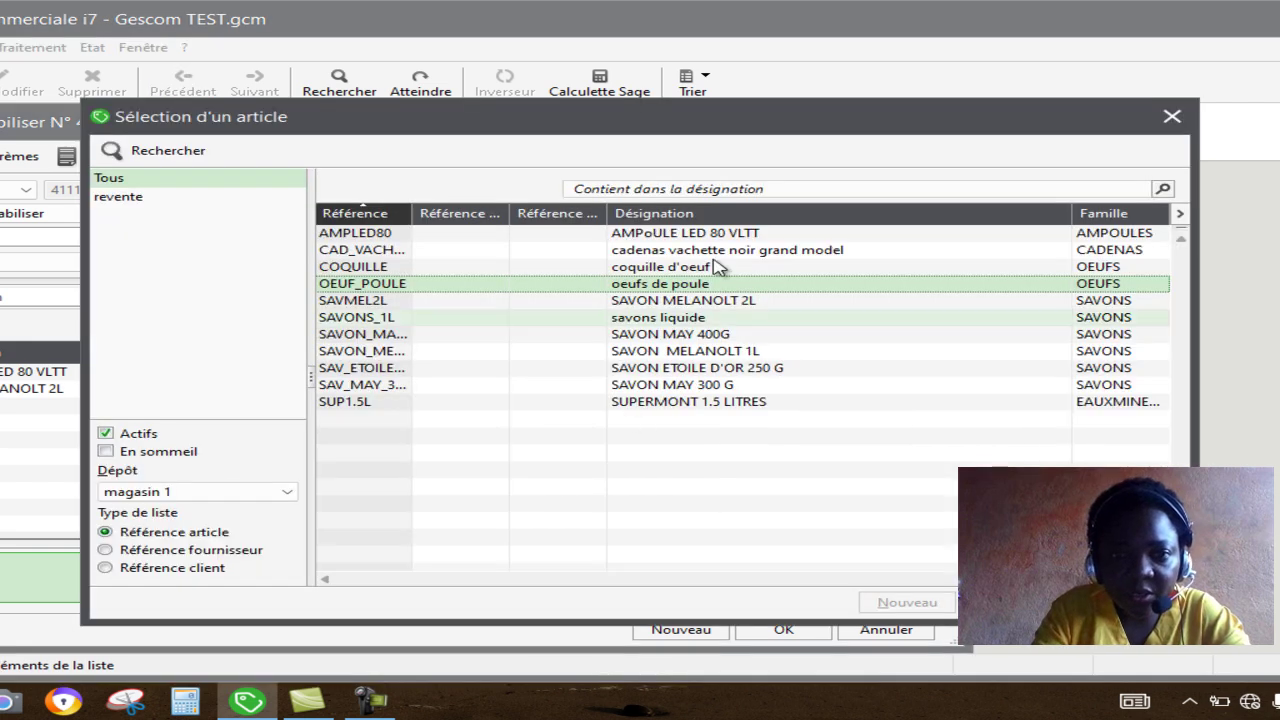
pyautogui.click(667, 336)
pyautogui.doubleClick(667, 336)
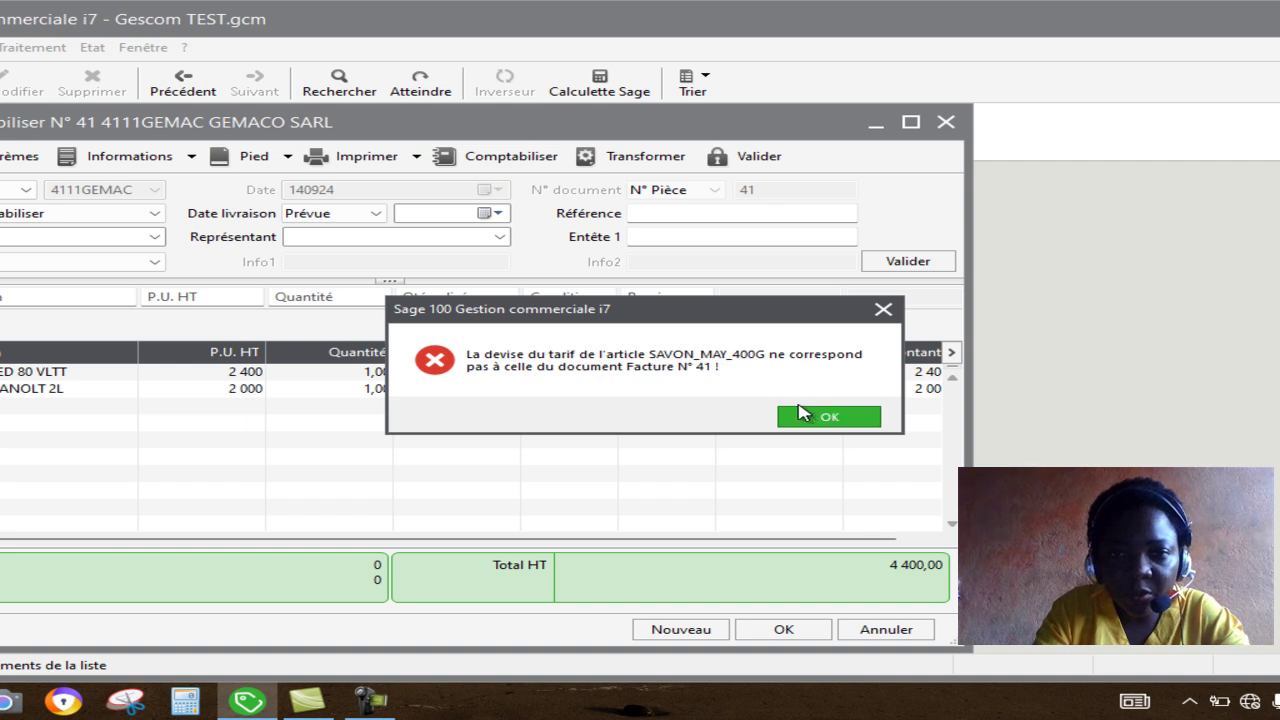
pyautogui.click(840, 418)
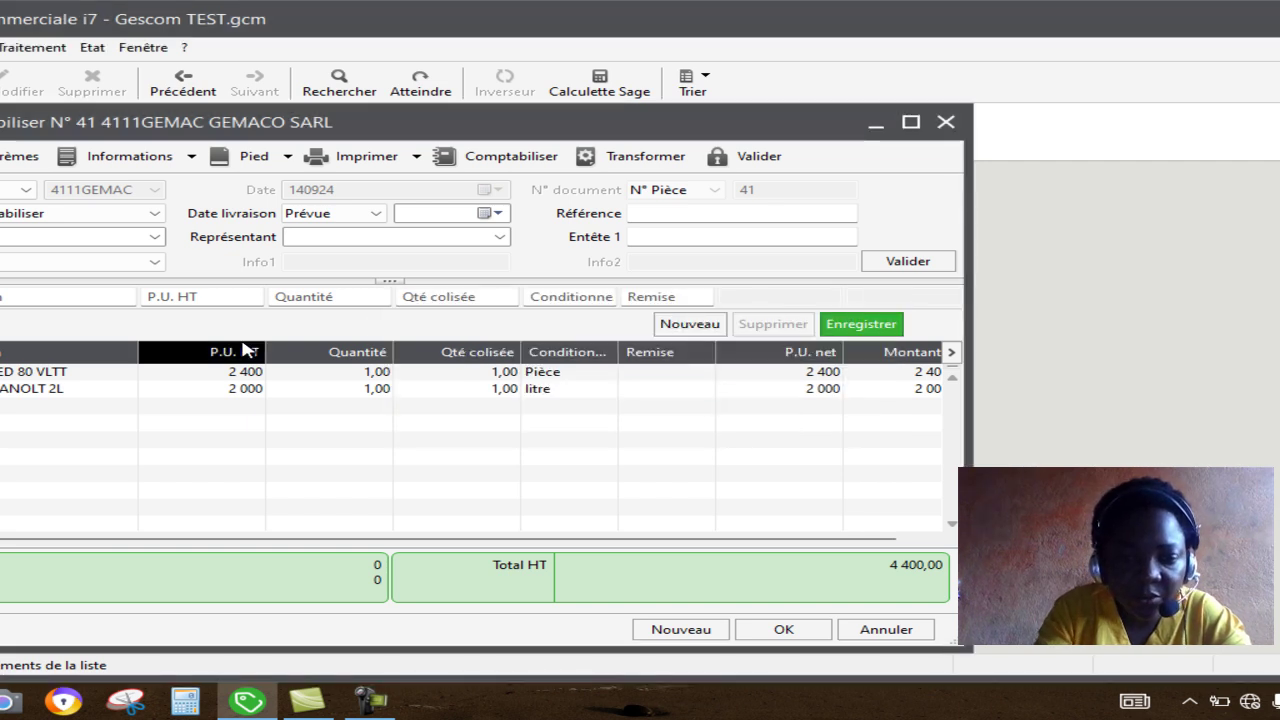
# Add the article "cadenas vachette noir grand model" to the invoice, and close the invoice and the sales documents list.
pyautogui.press('Return')
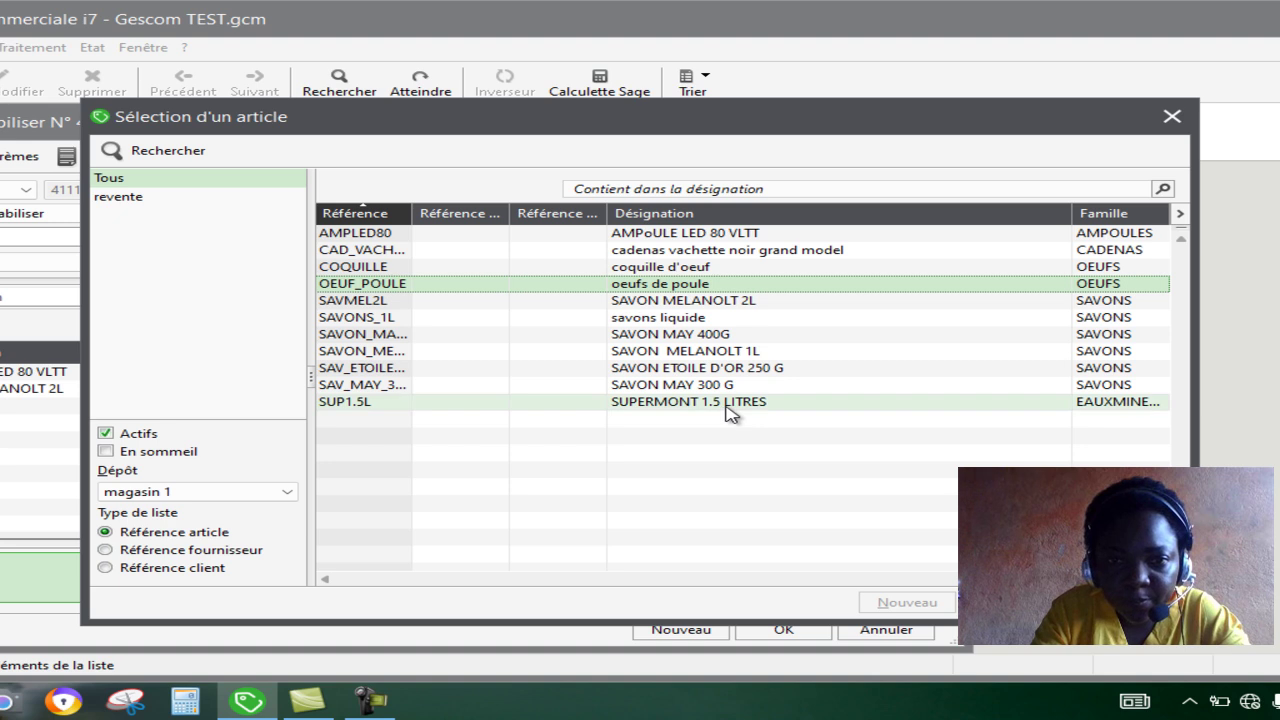
pyautogui.doubleClick(679, 257)
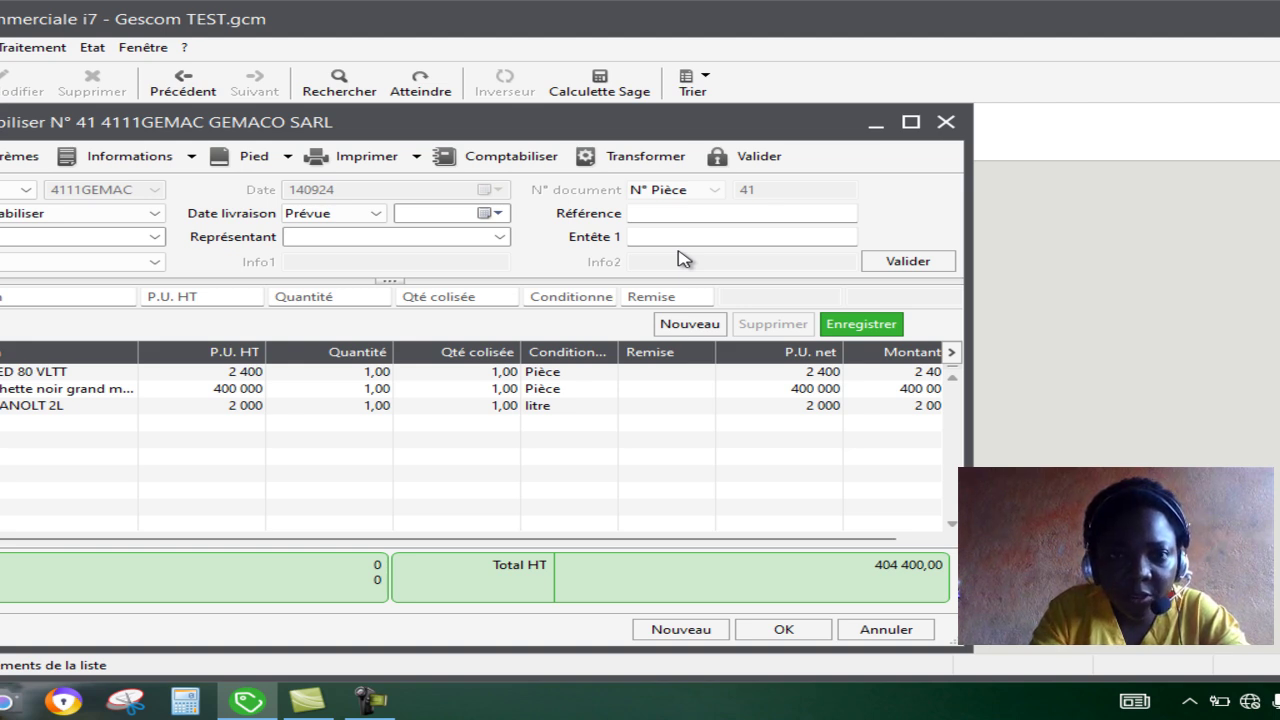
pyautogui.click(946, 122)
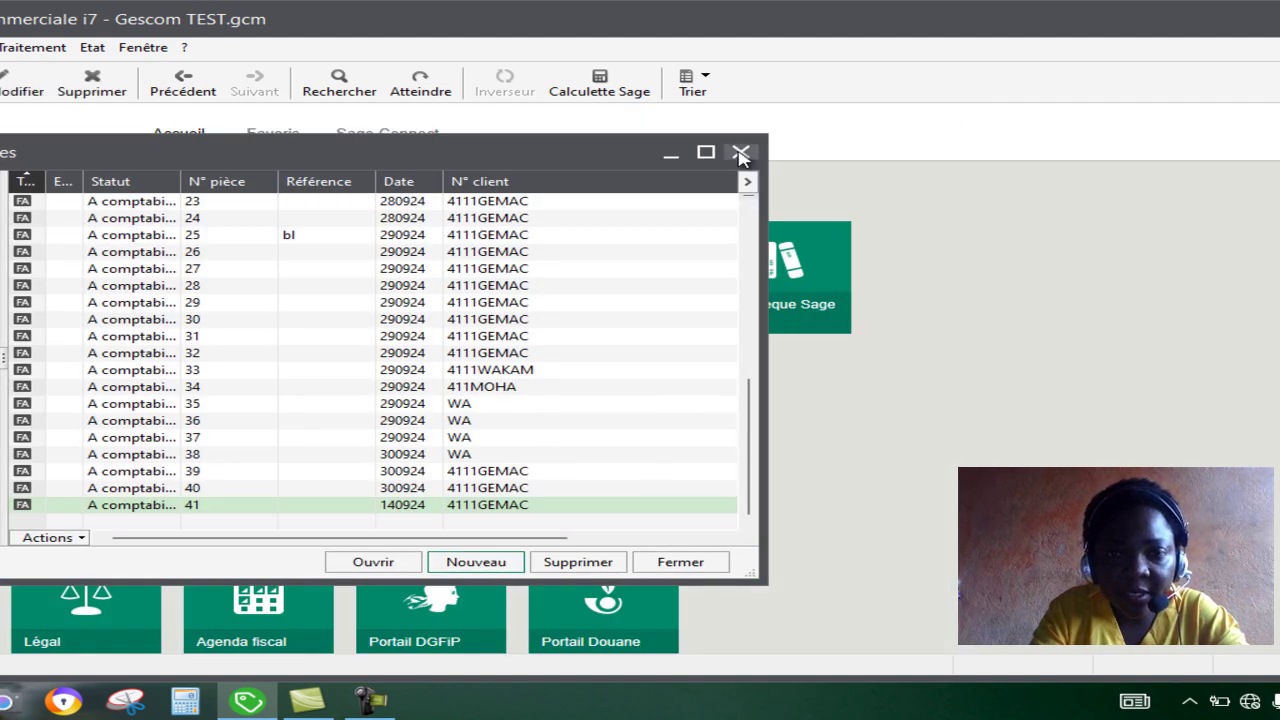
pyautogui.click(740, 153)
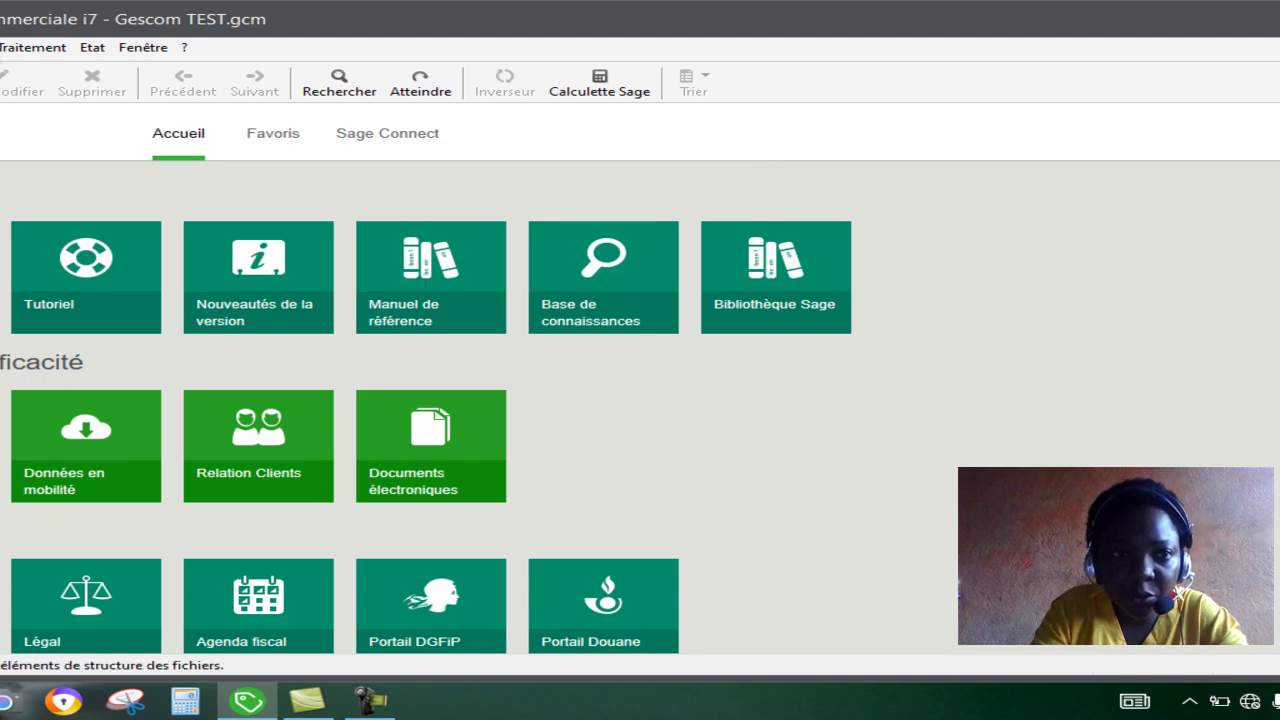
# Open the customer list and start a new customer record.
pyautogui.click(2, 47)
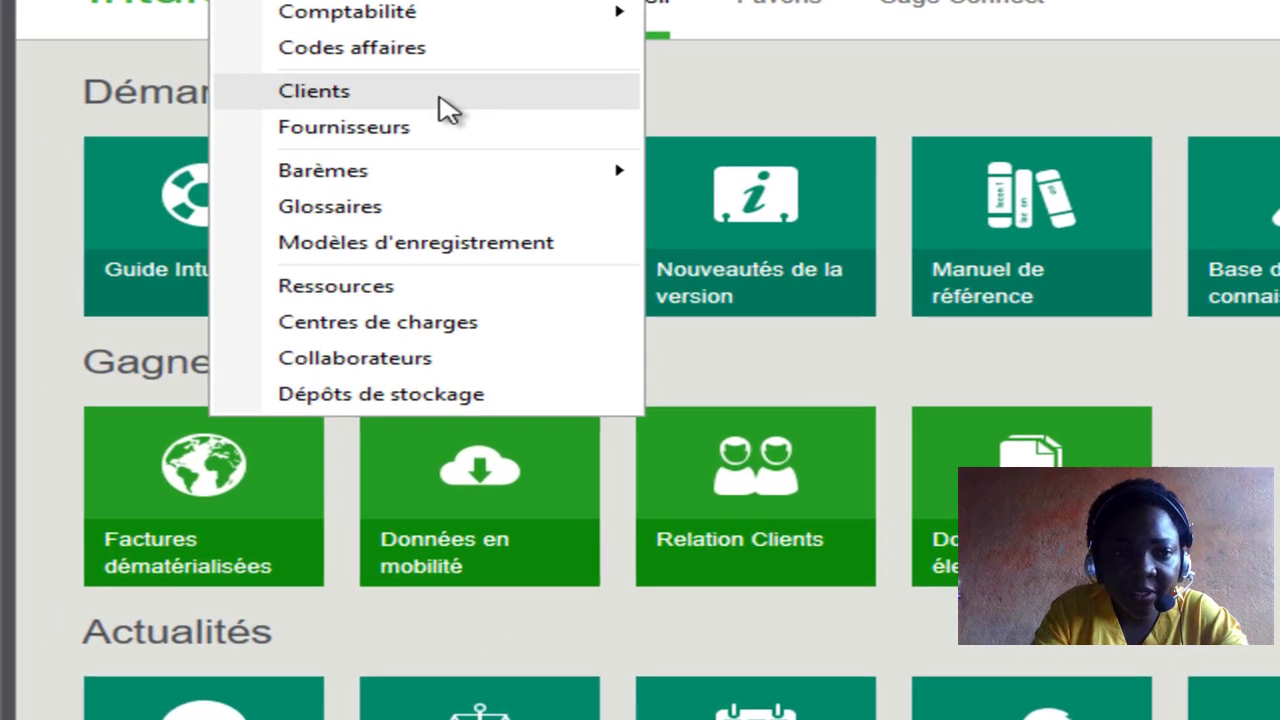
pyautogui.click(283, 150)
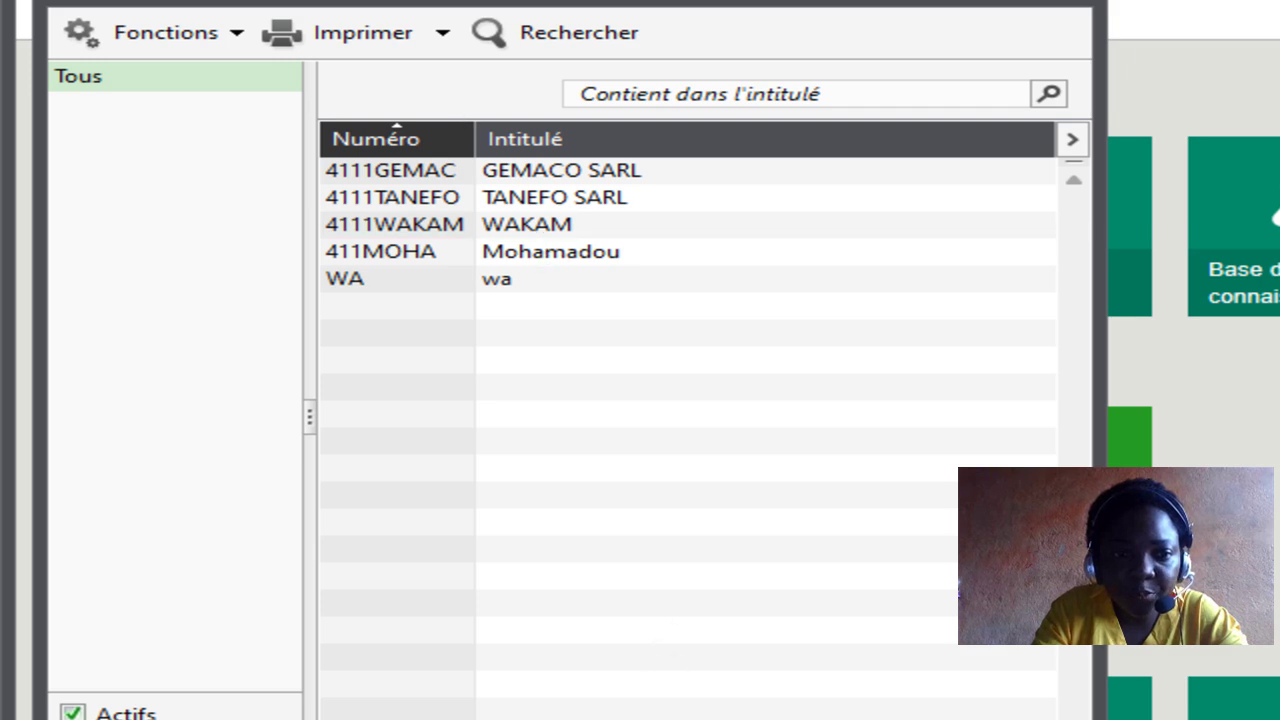
pyautogui.hotkey('ctrl', 'j')
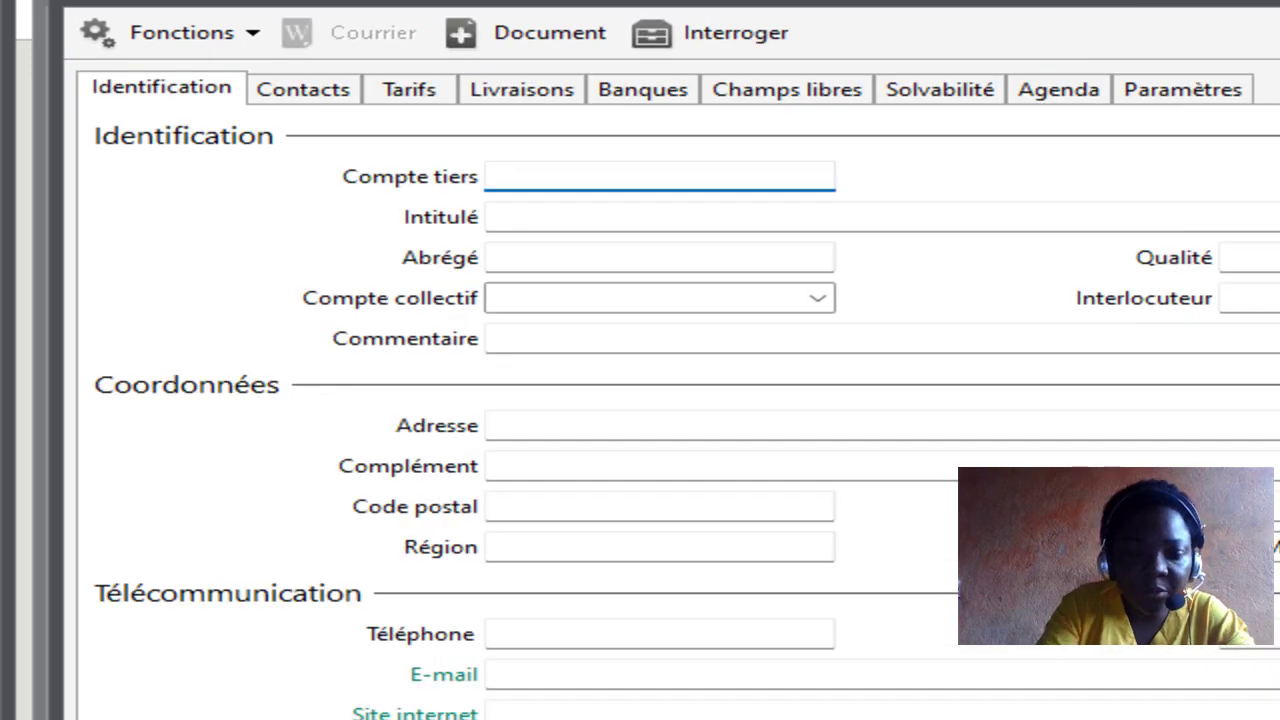
# Enter the customer's third-party account code and the name SOCIM SARL in the new record.
pyautogui.write('4111')
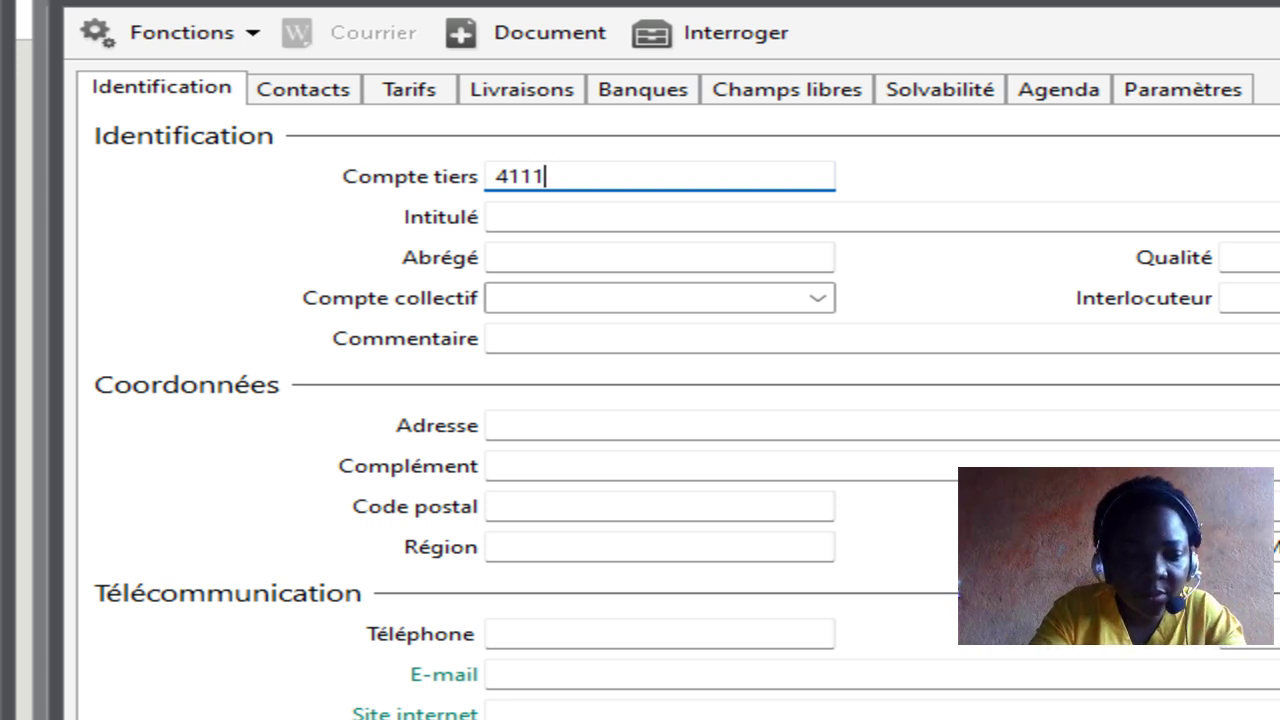
pyautogui.write('S')
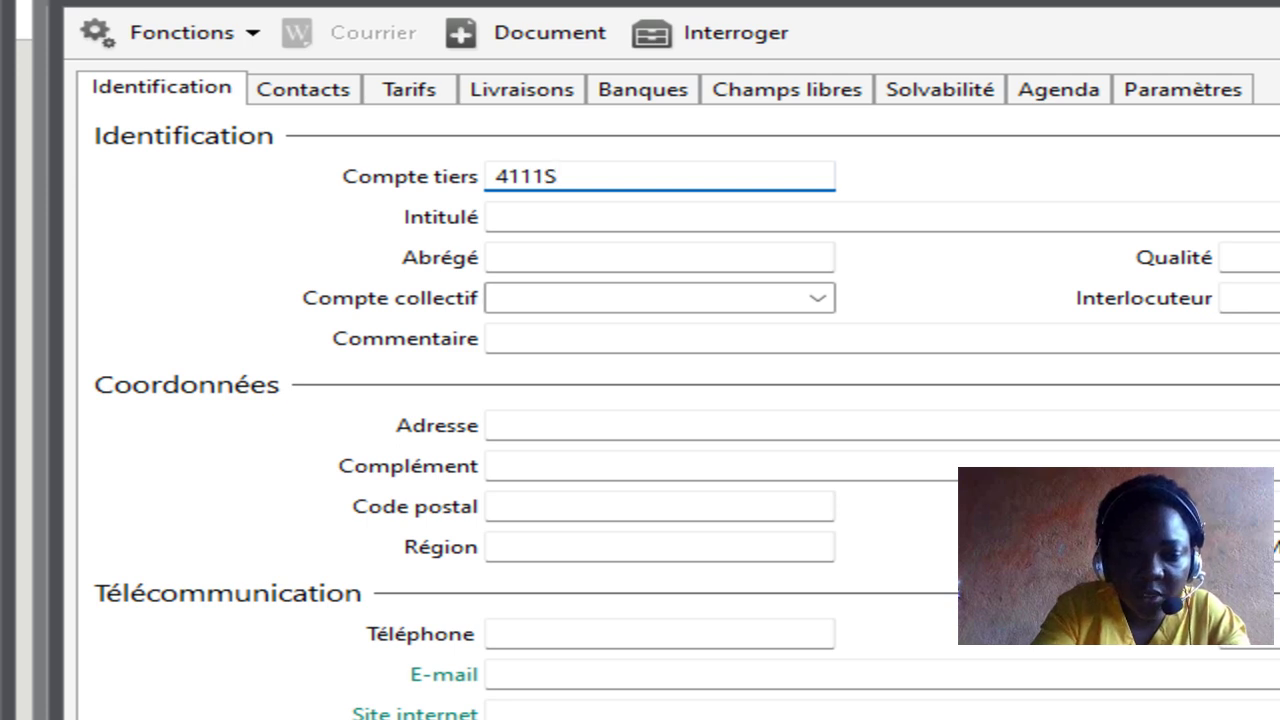
pyautogui.write('OCIM')
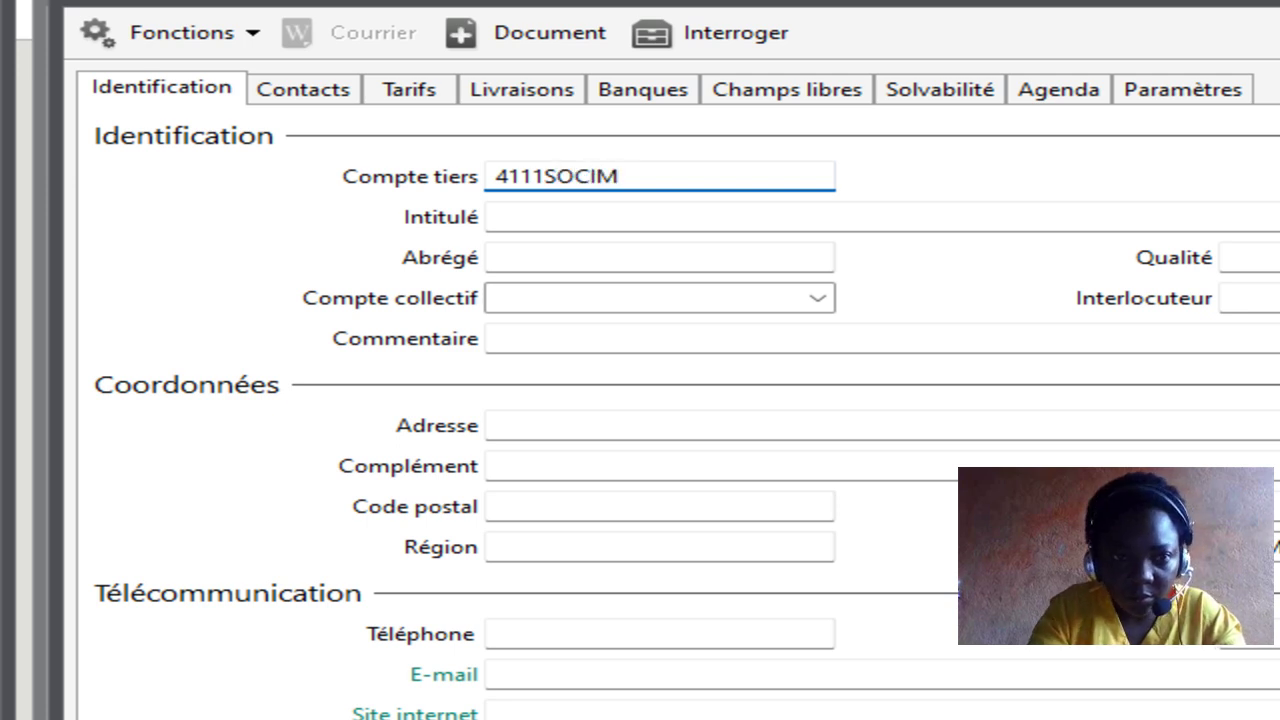
pyautogui.click(572, 227)
pyautogui.write('SOCIM')
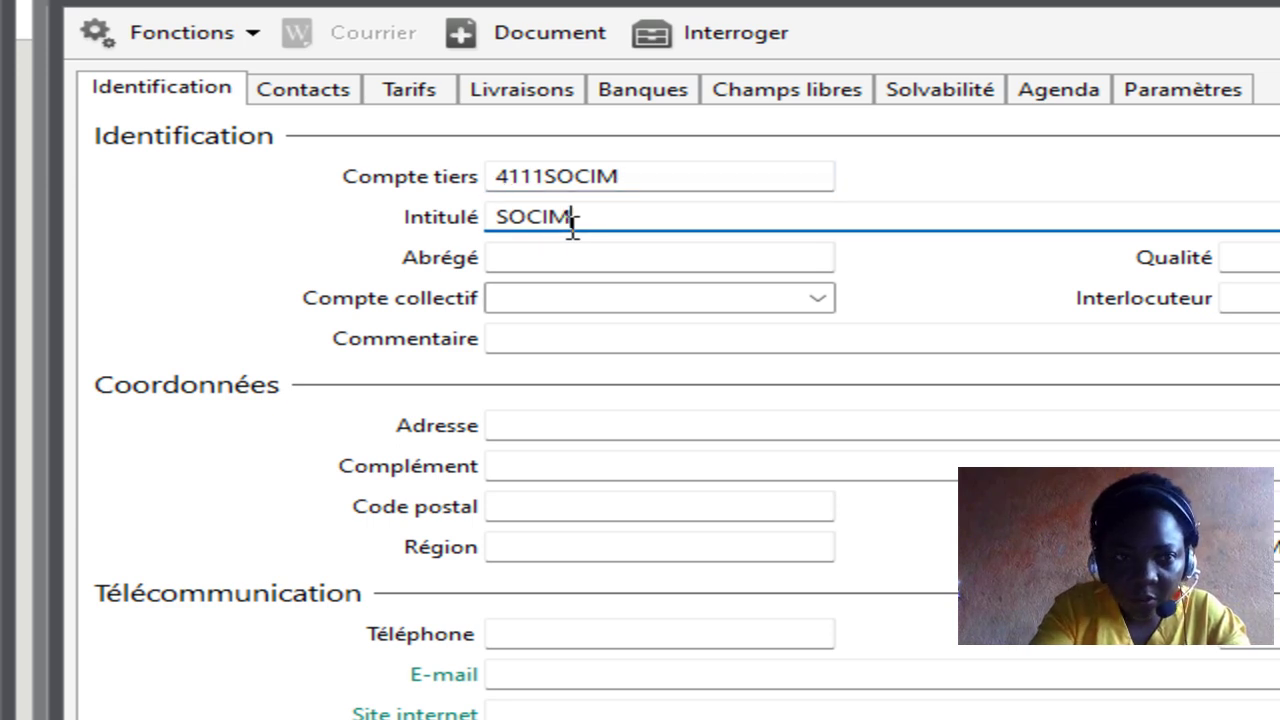
pyautogui.write(' SAR')
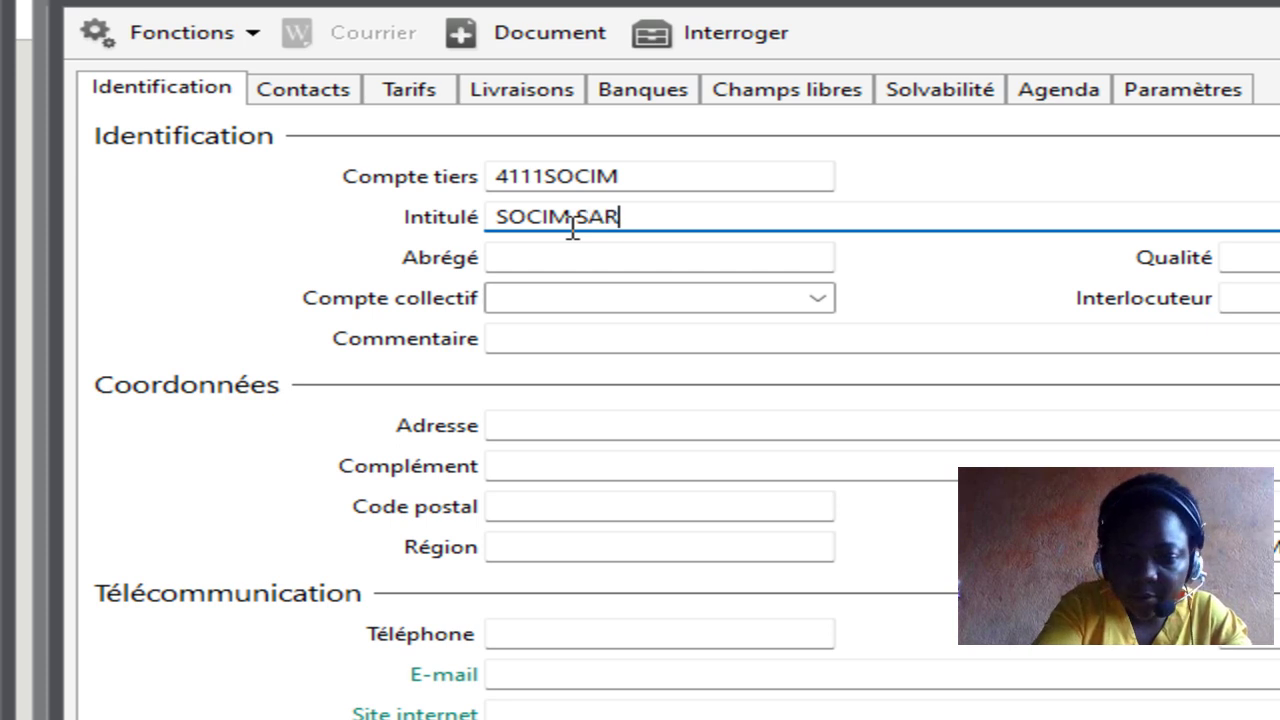
pyautogui.write('L')
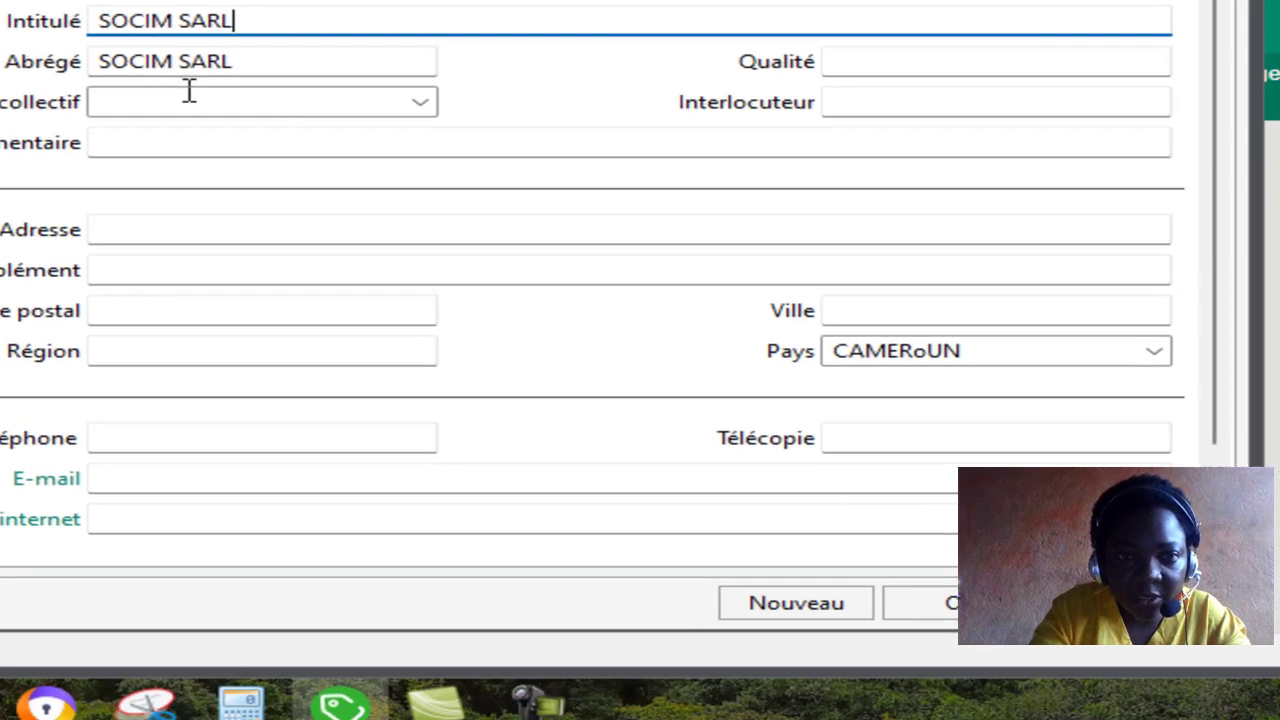
# Set the collective account of SOCIM SARL to 4111, save the record and close the customer list.
pyautogui.click(526, 258)
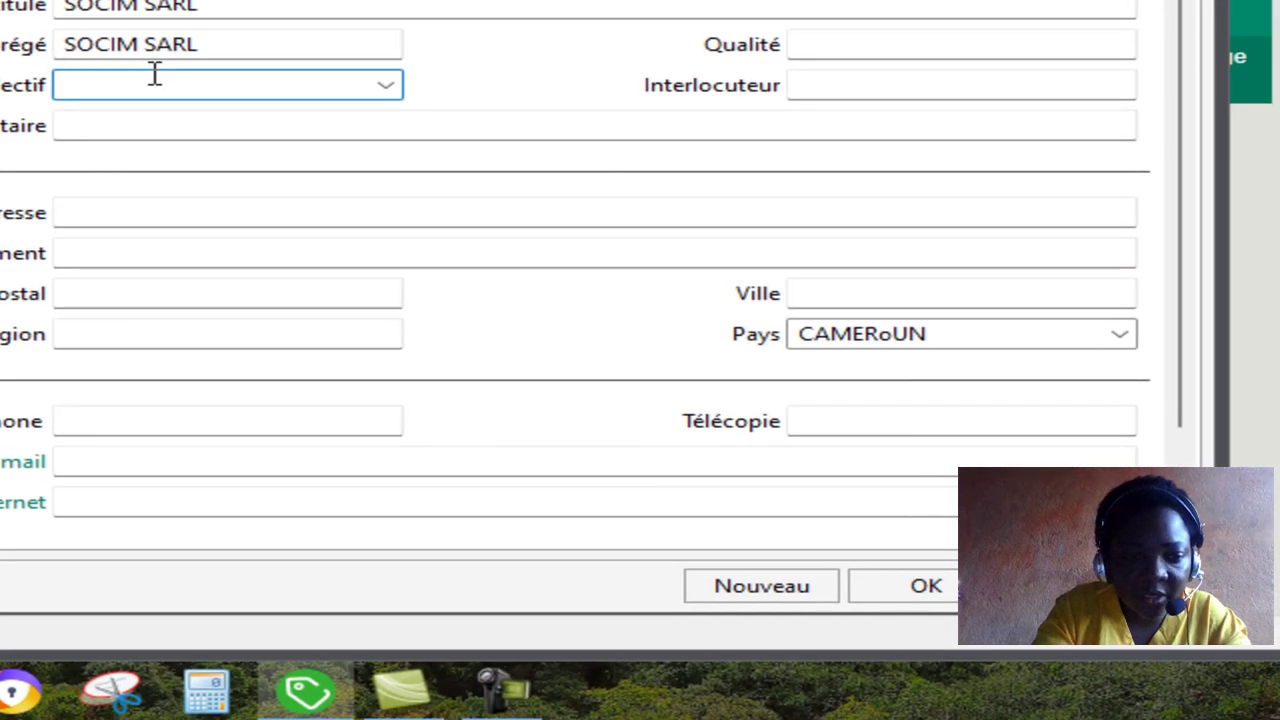
pyautogui.write('4111')
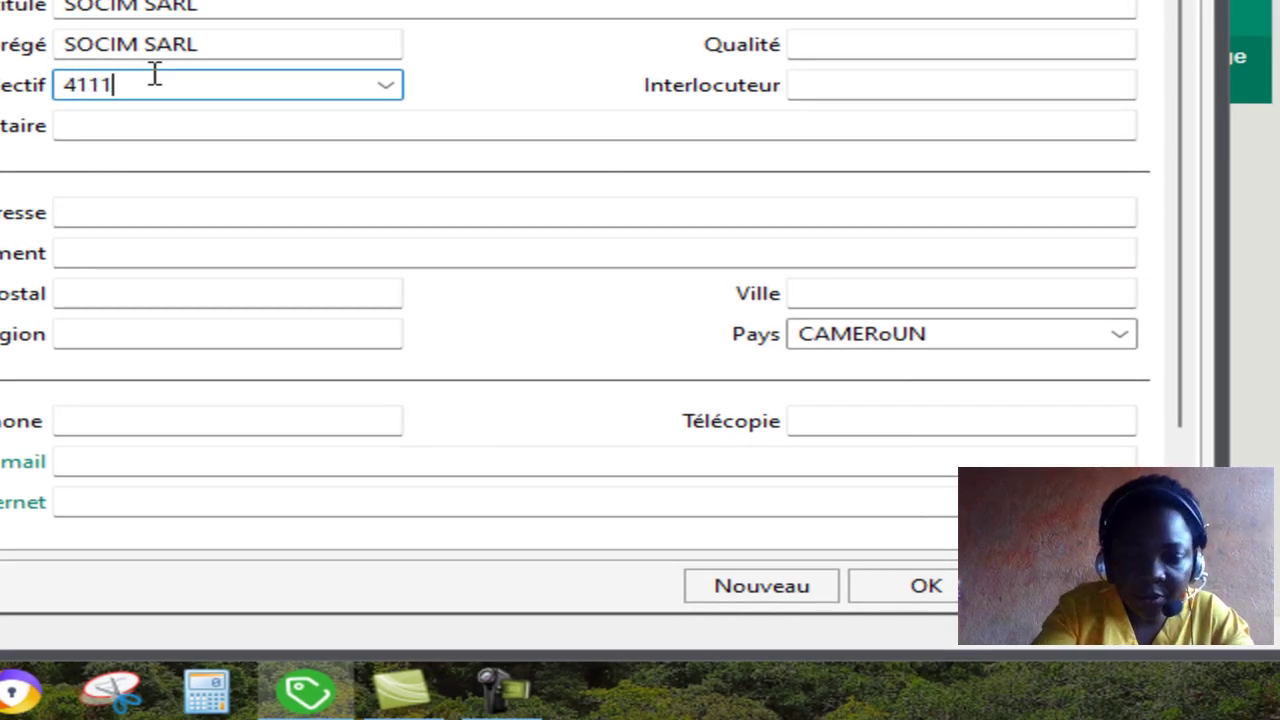
pyautogui.click(386, 87)
pyautogui.click(384, 88)
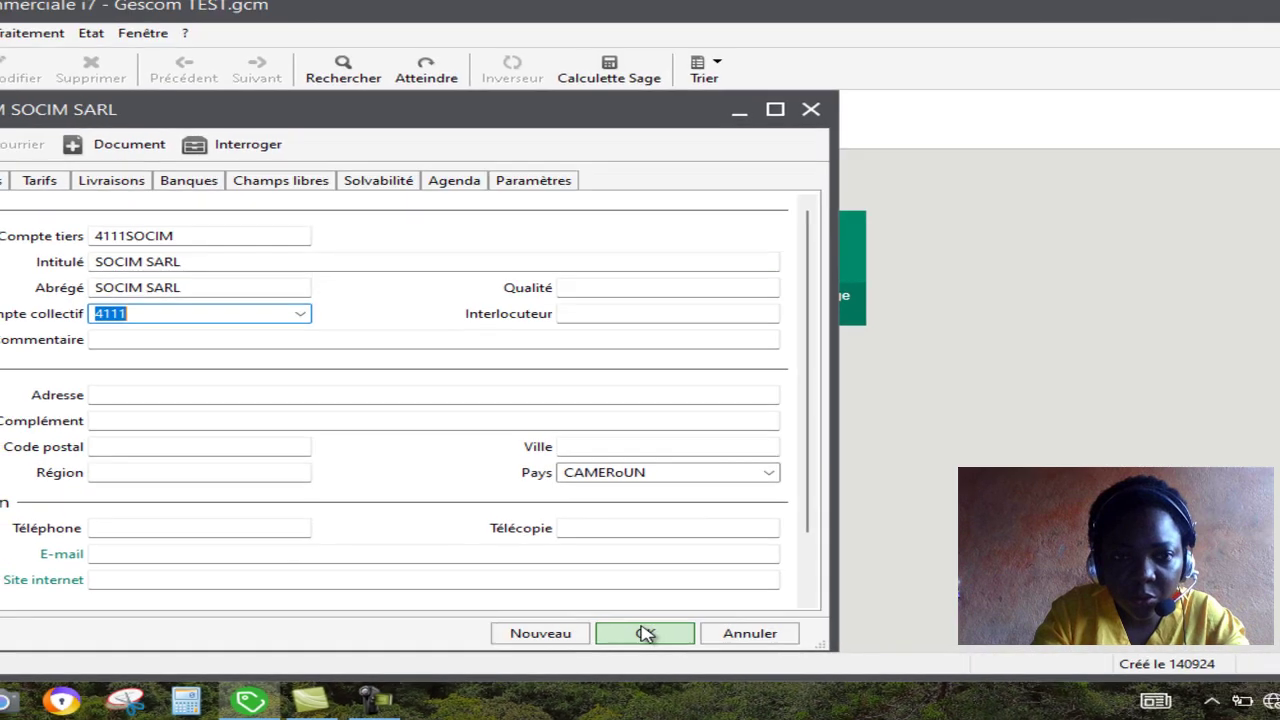
pyautogui.click(900, 586)
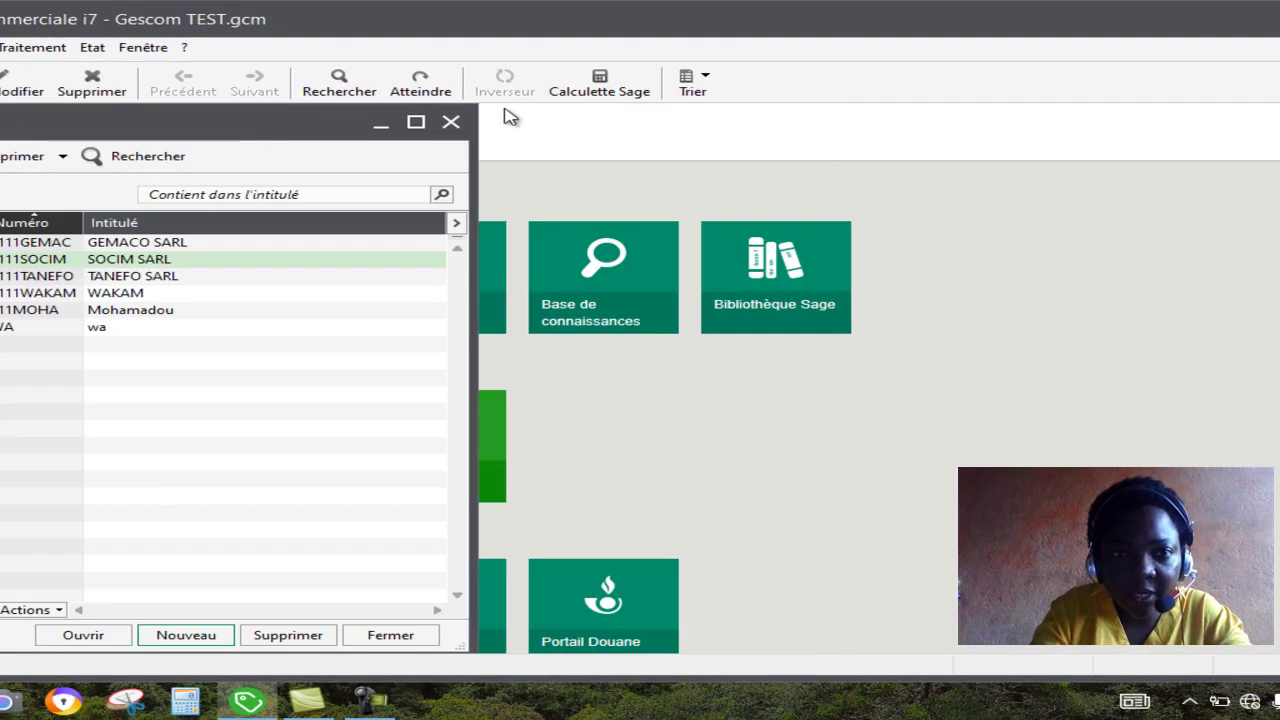
pyautogui.click(450, 124)
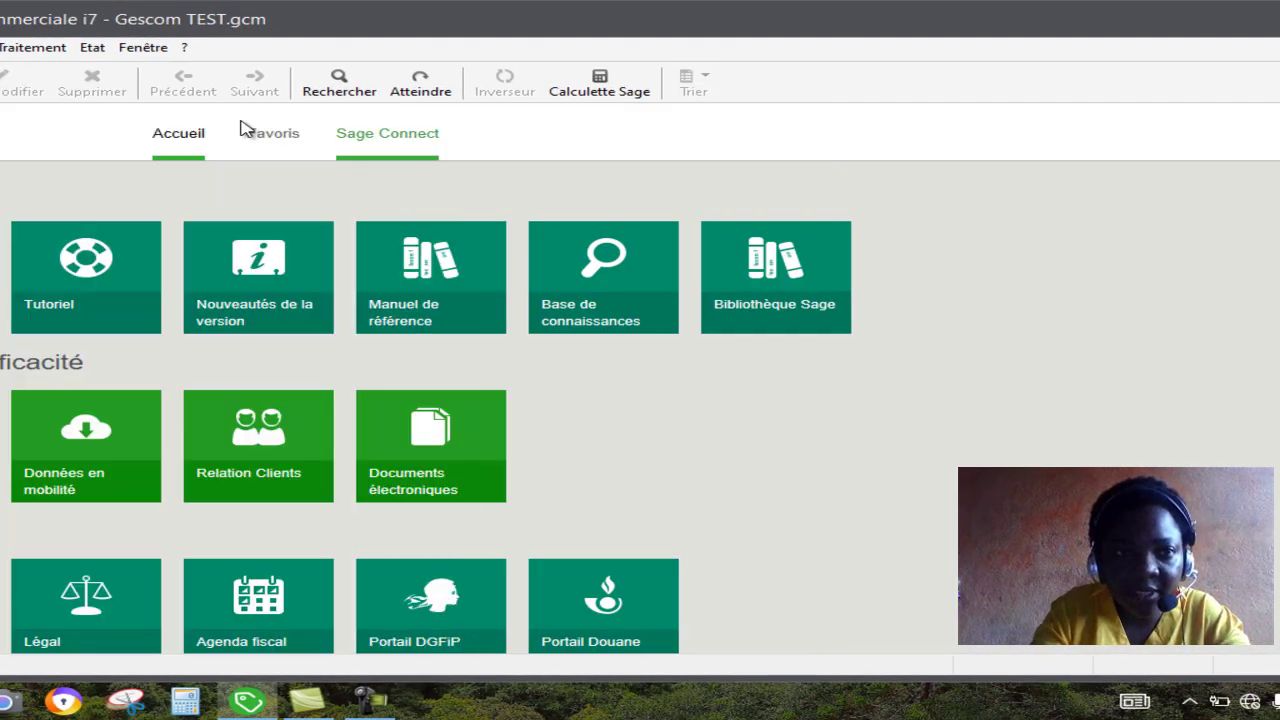
# Reopen the sales documents list, sort it by date and create another document of type Facture.
pyautogui.click(34, 48)
pyautogui.click(97, 72)
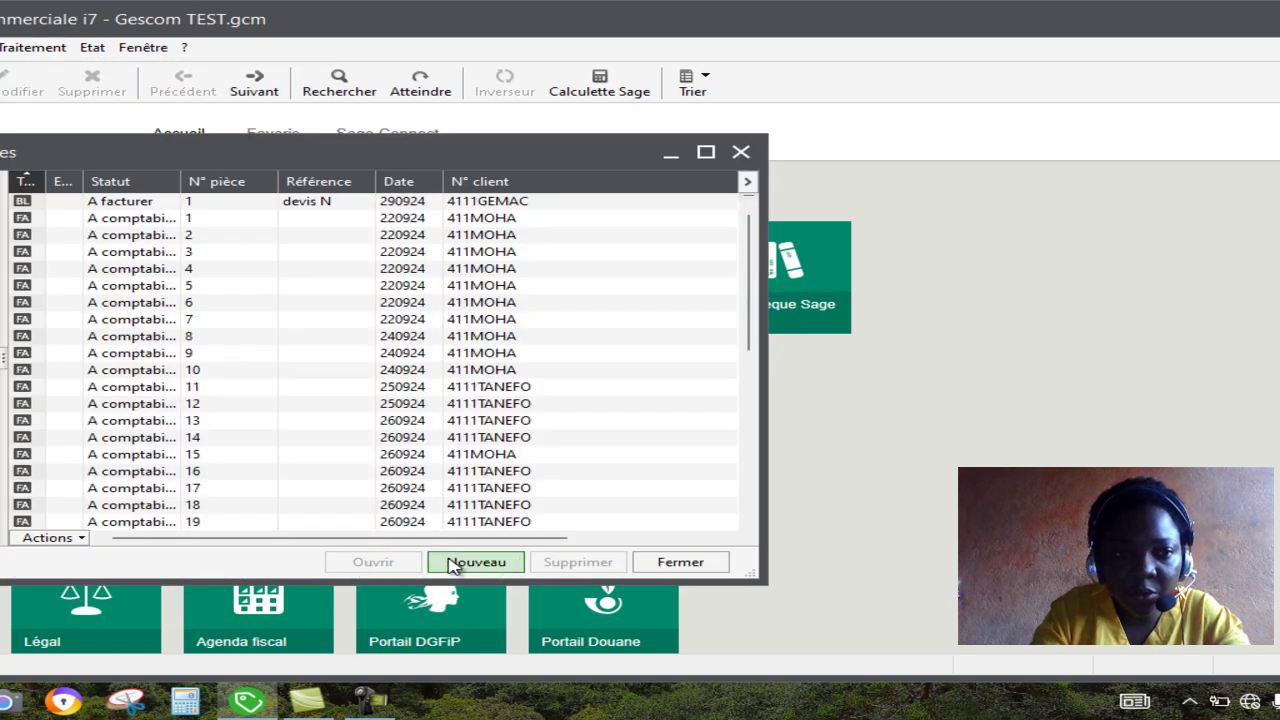
pyautogui.click(398, 181)
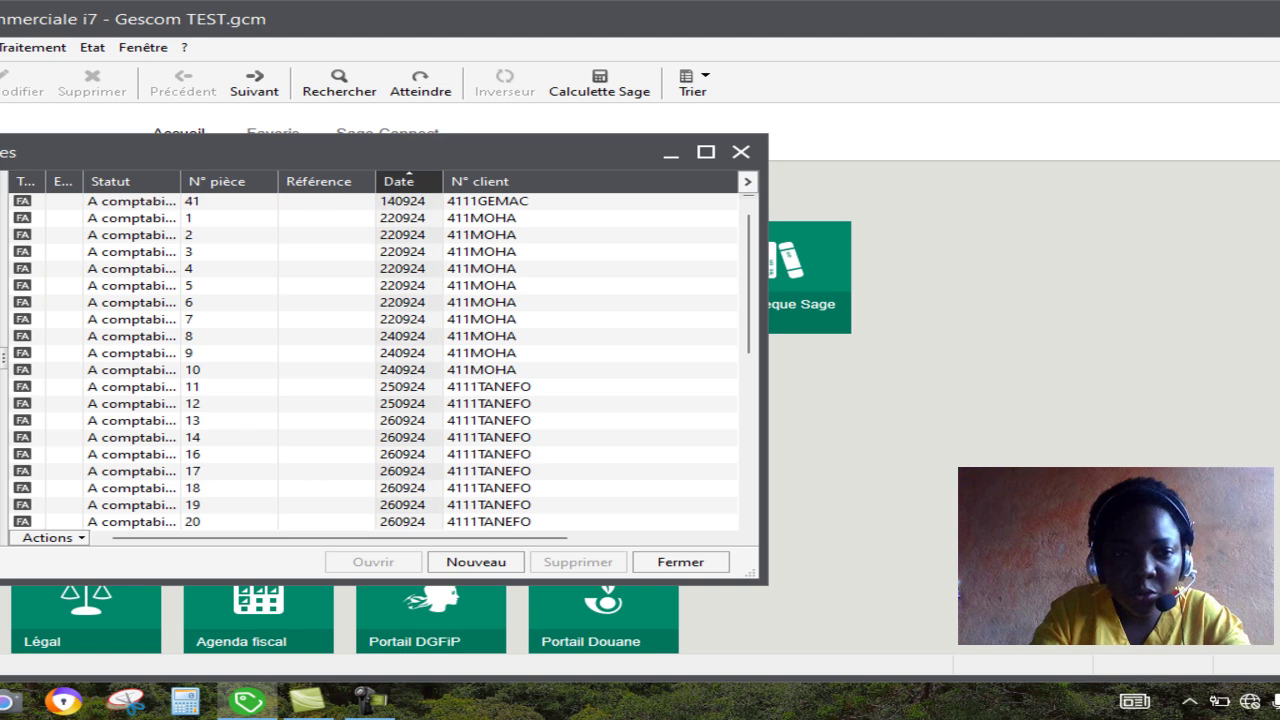
pyautogui.click(475, 562)
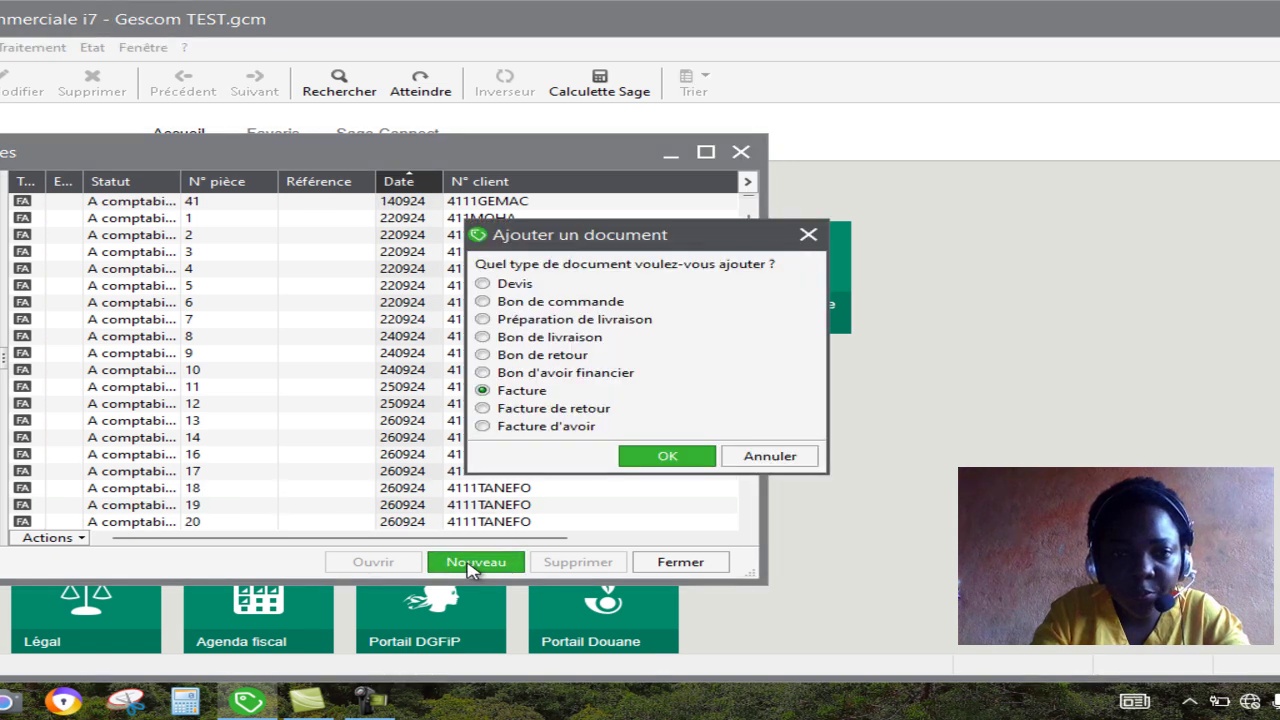
pyautogui.click(667, 457)
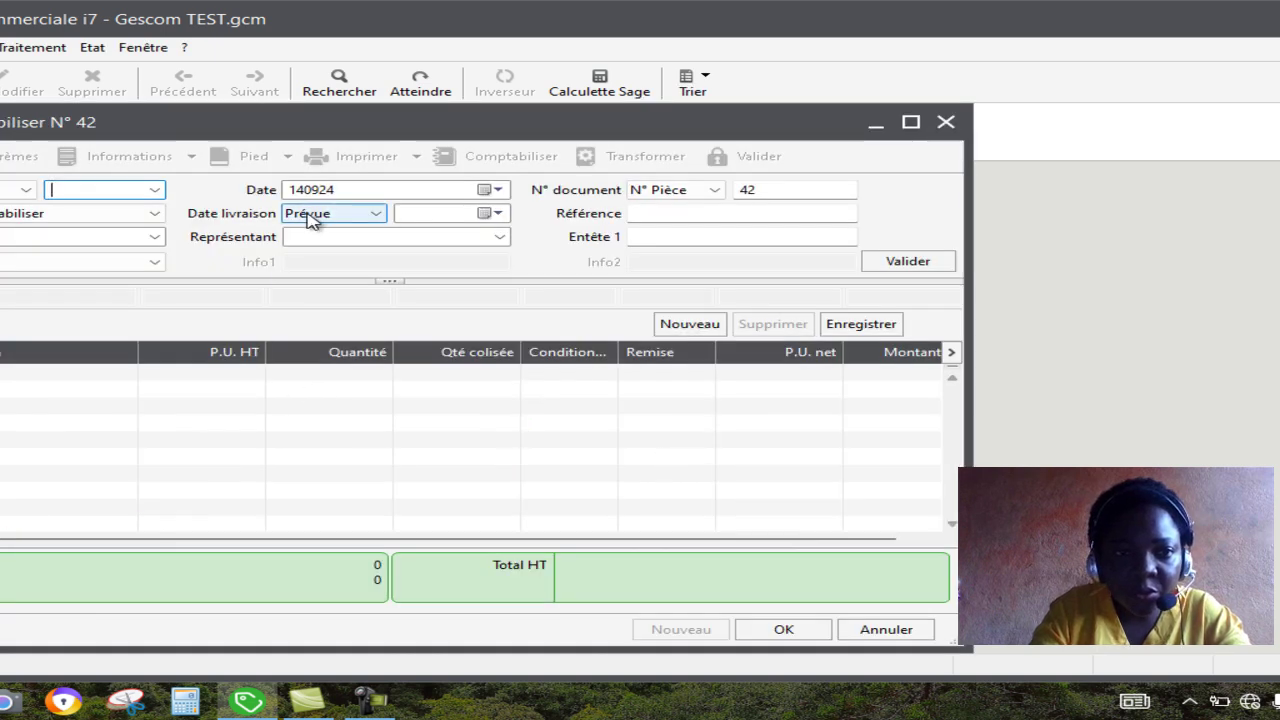
# Set SOCIM SARL as the customer of the new invoice and confirm the document header.
pyautogui.click(156, 191)
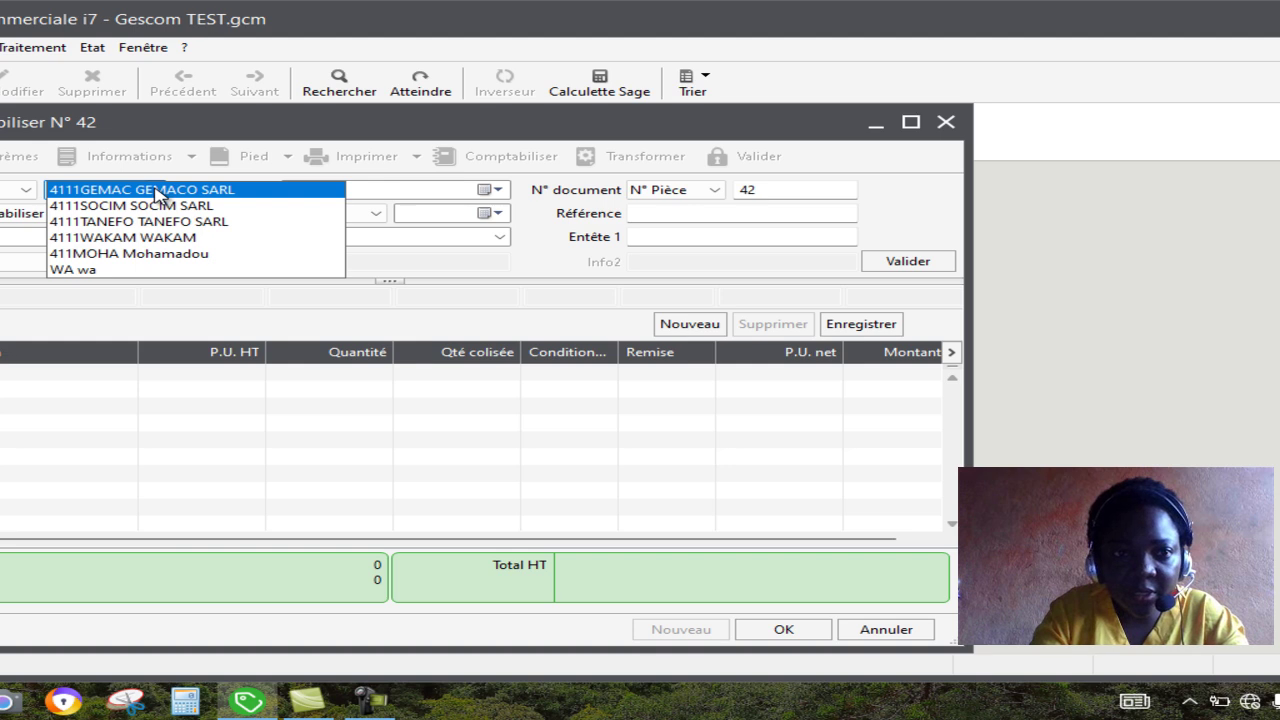
pyautogui.click(197, 208)
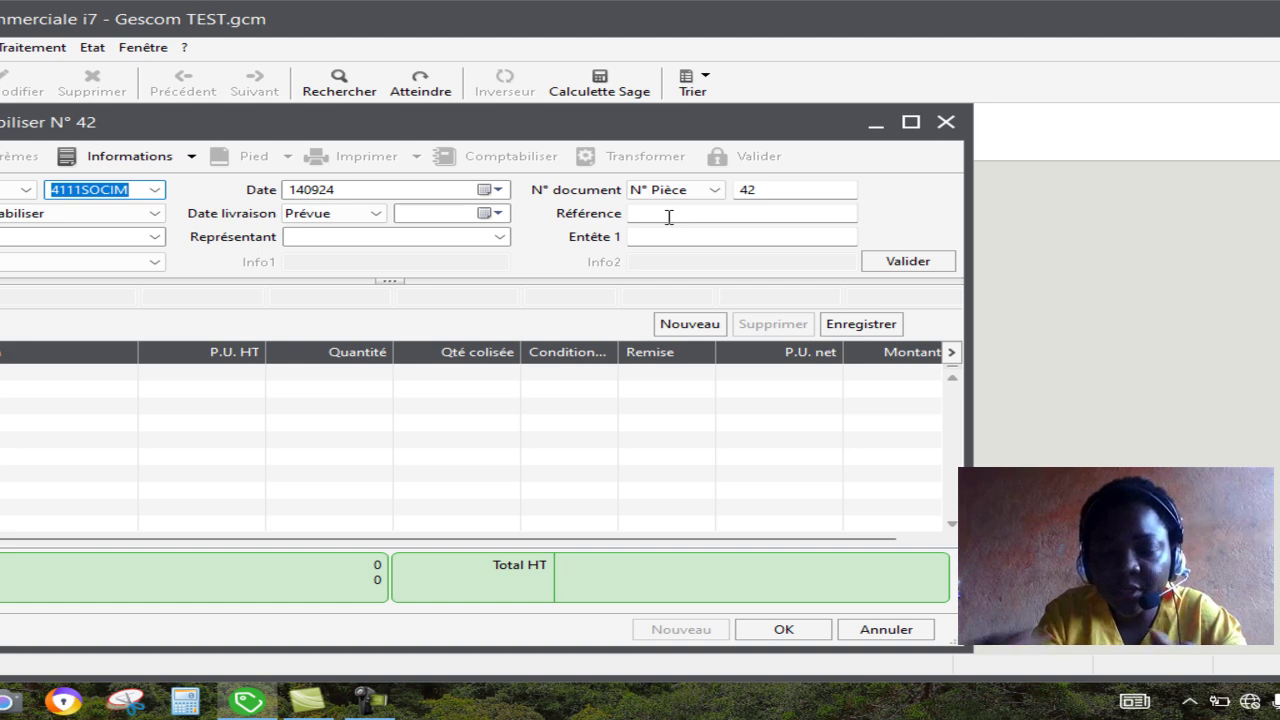
pyautogui.press('Return')
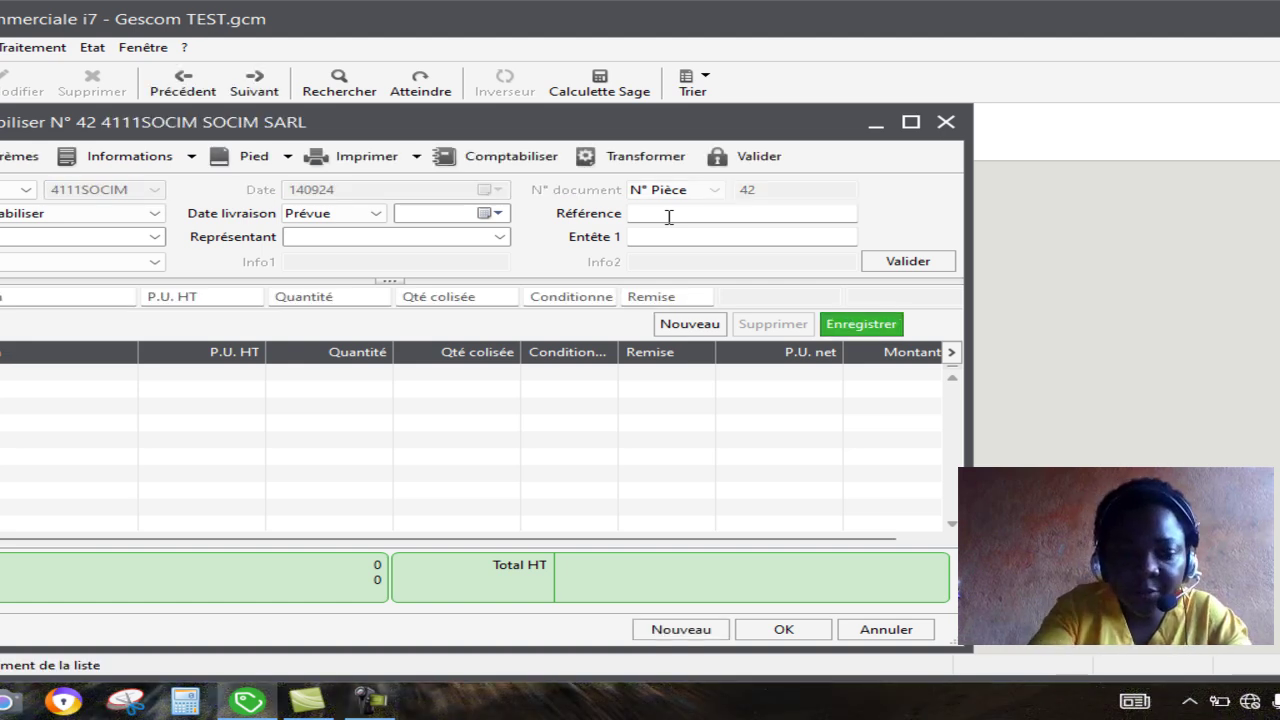
# Add the articles AMPoULE LED 80 VLTT and cadenas vachette noir grand model to the invoice, then close the invoice and the documents list.
pyautogui.press('Return')
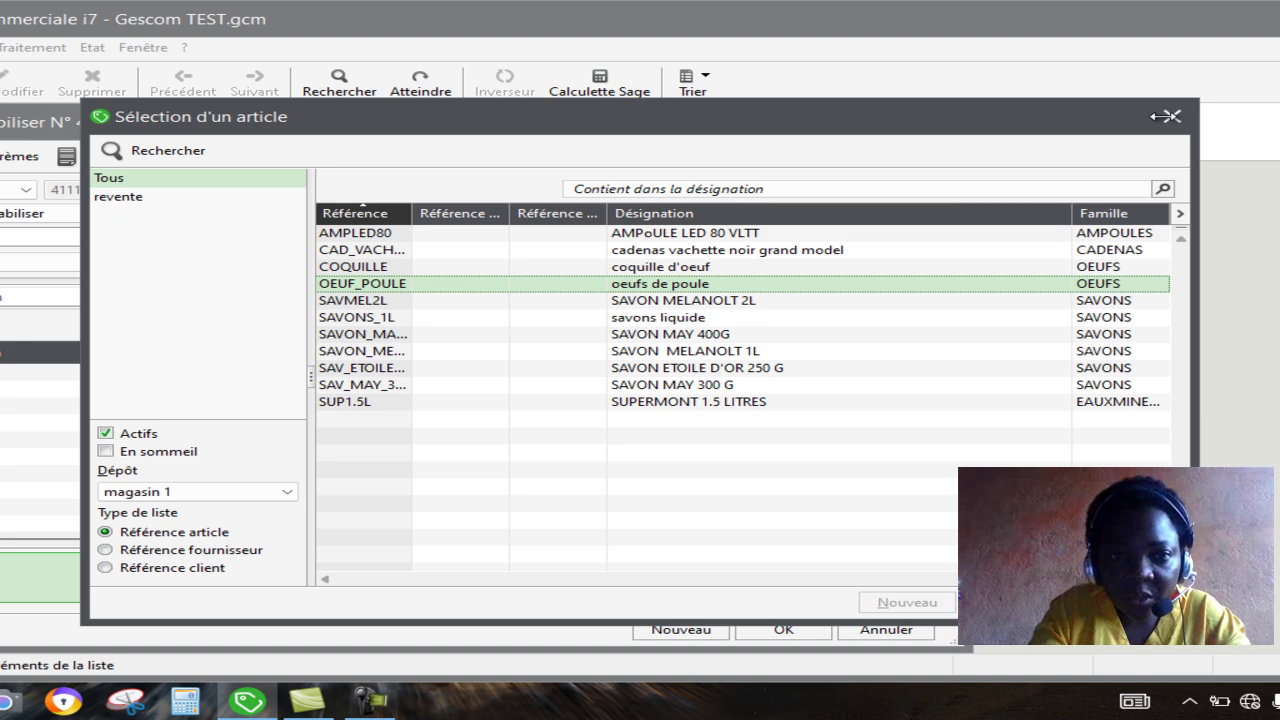
pyautogui.doubleClick(697, 240)
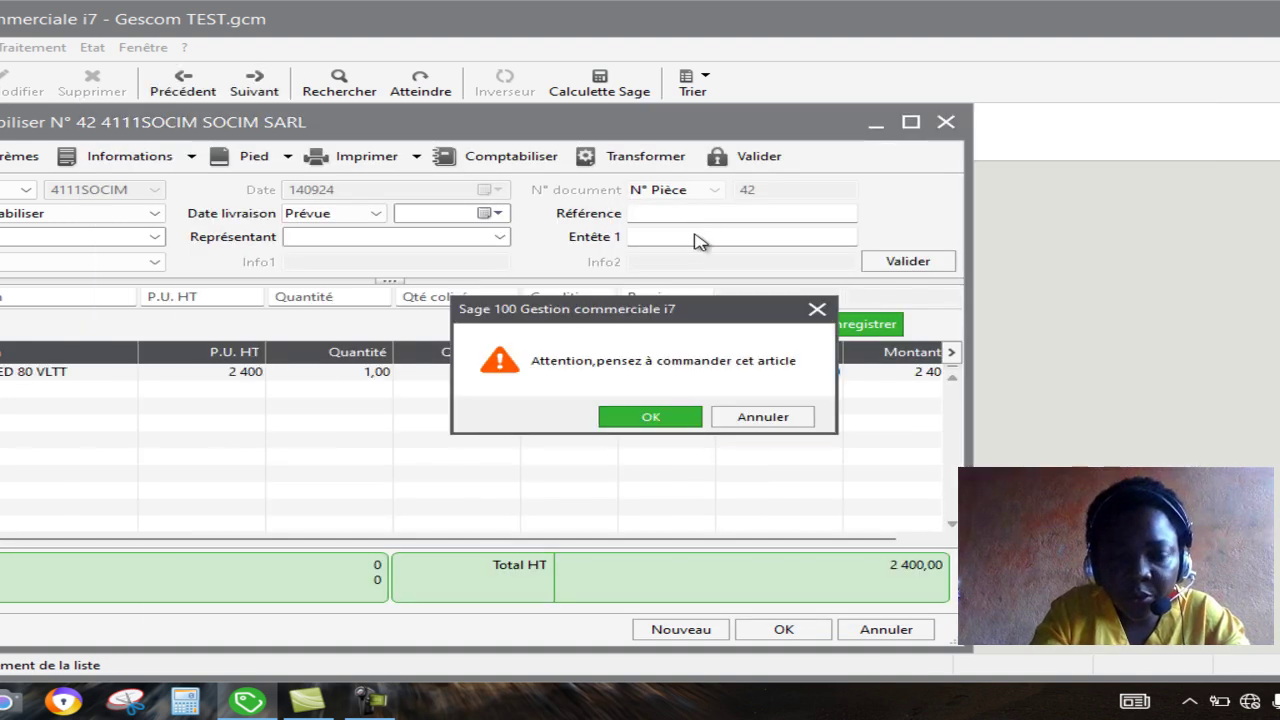
pyautogui.click(632, 418)
pyautogui.doubleClick(631, 420)
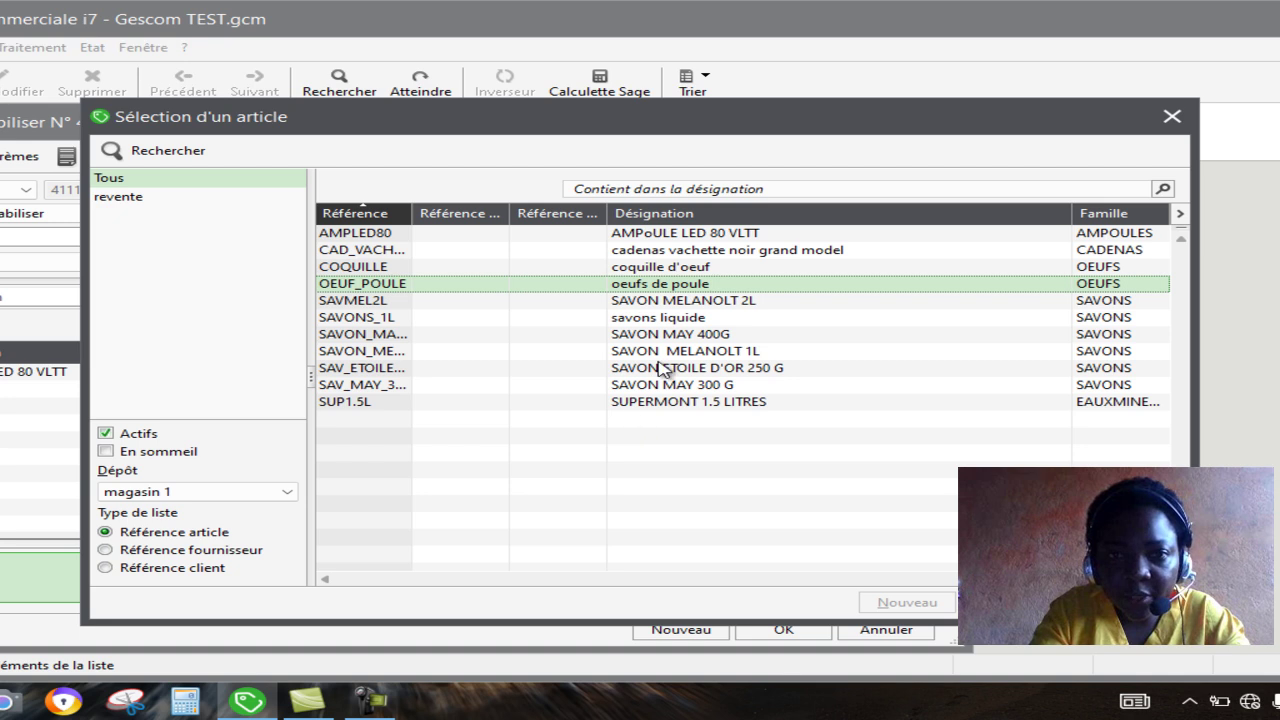
pyautogui.doubleClick(789, 252)
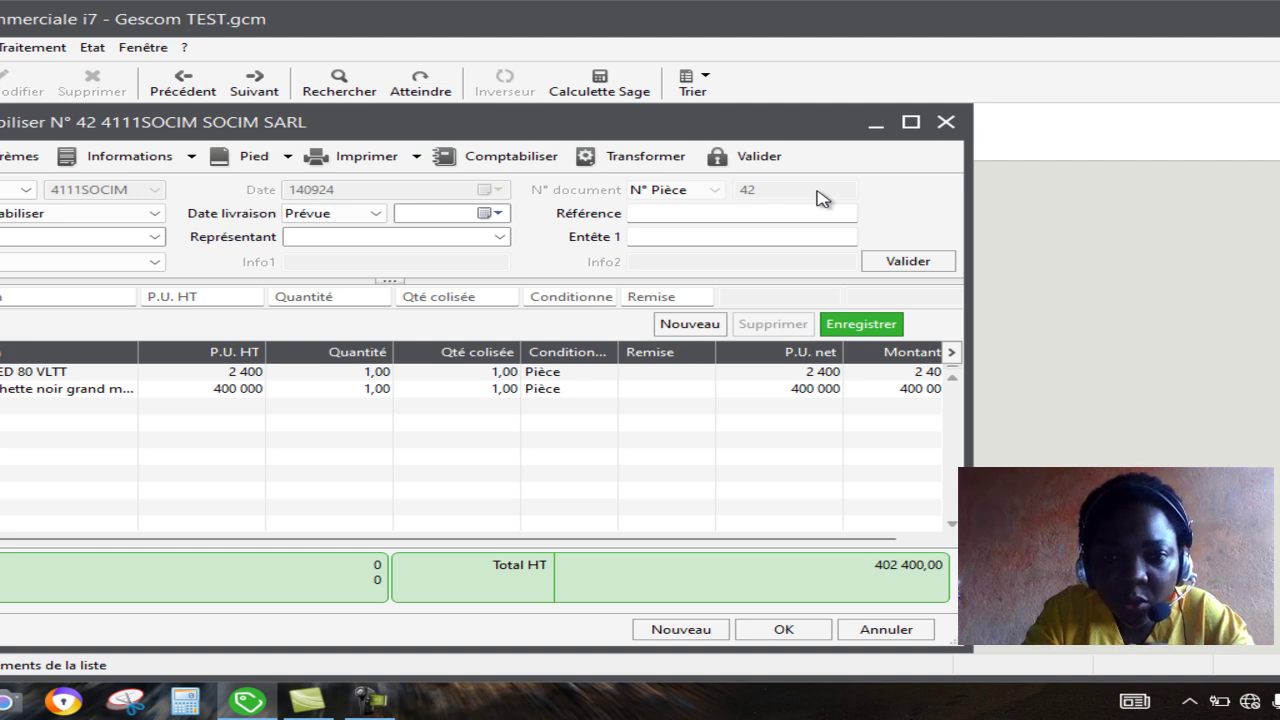
pyautogui.click(945, 122)
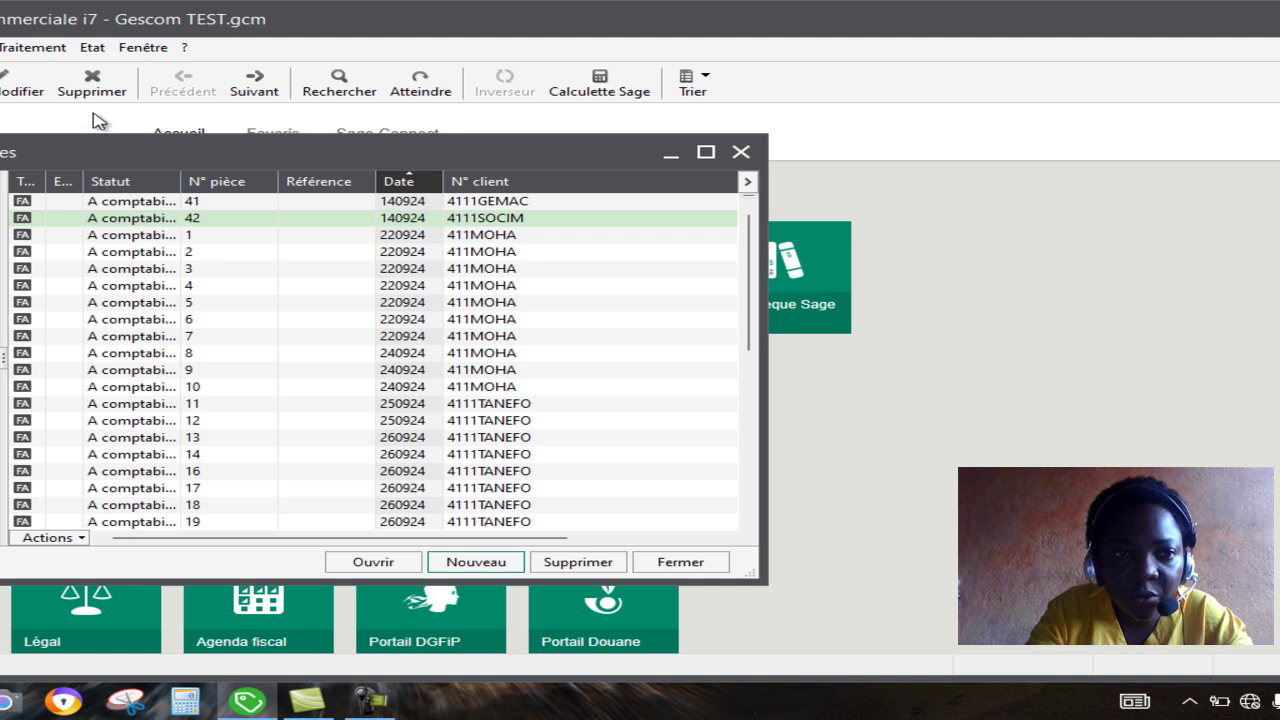
pyautogui.click(741, 154)
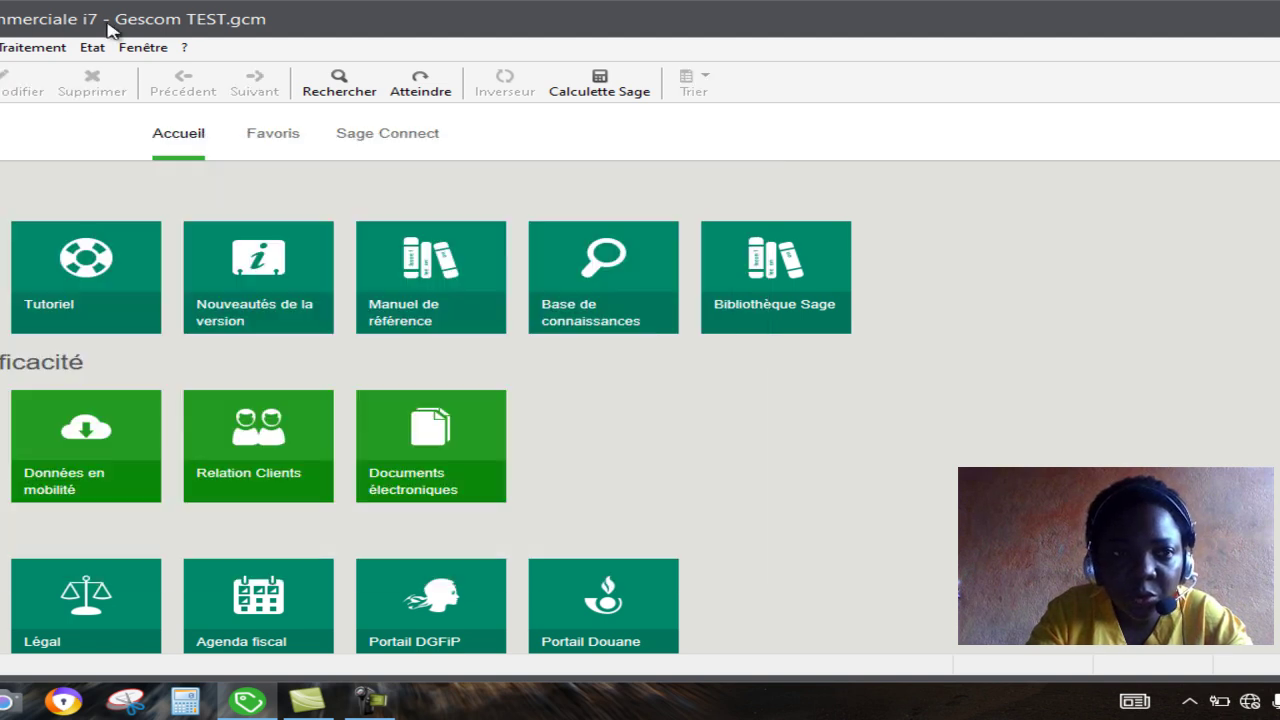
# Check the Solvabilité details in SOCIM SARL's customer record, then close the record and the customer list.
pyautogui.click(0, 47)
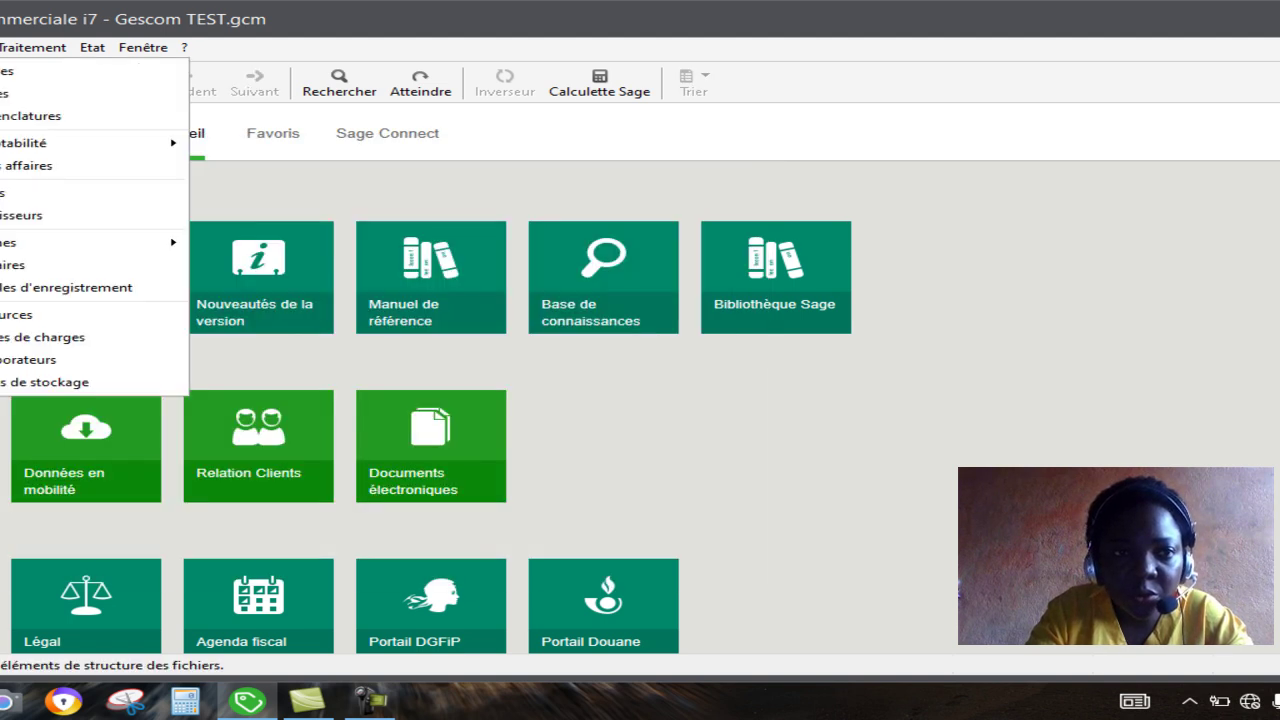
pyautogui.click(47, 196)
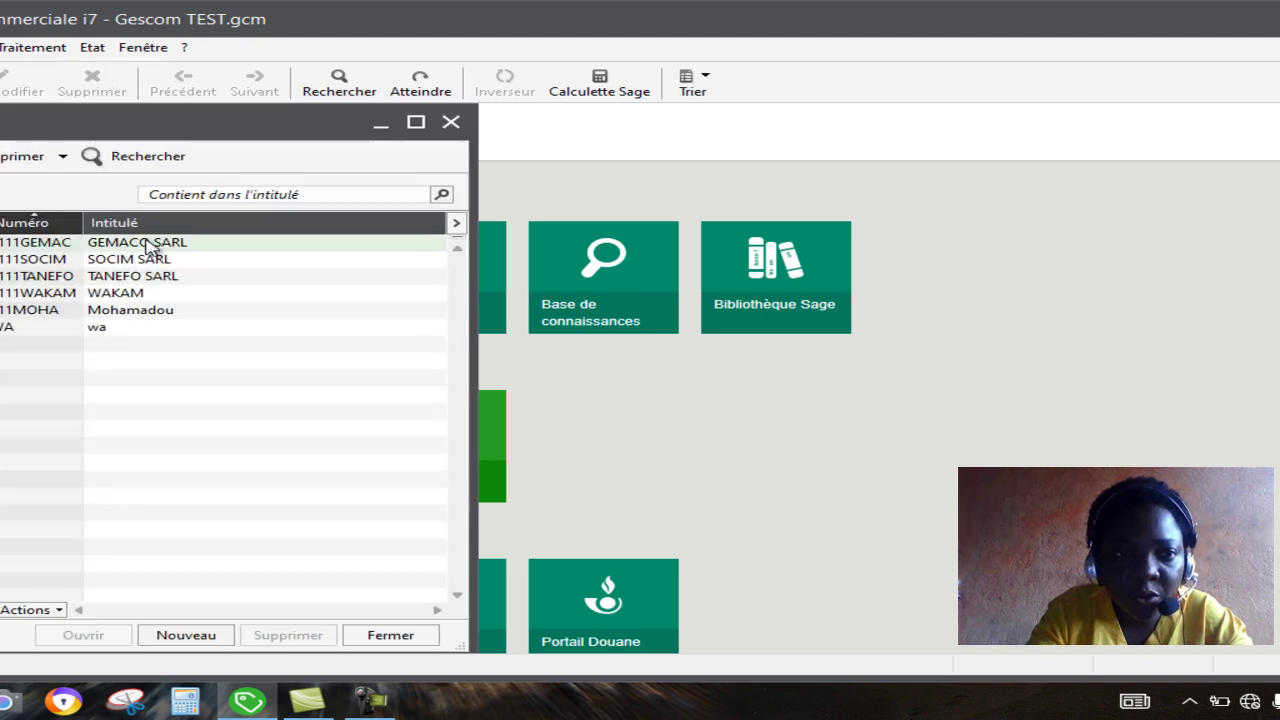
pyautogui.doubleClick(139, 257)
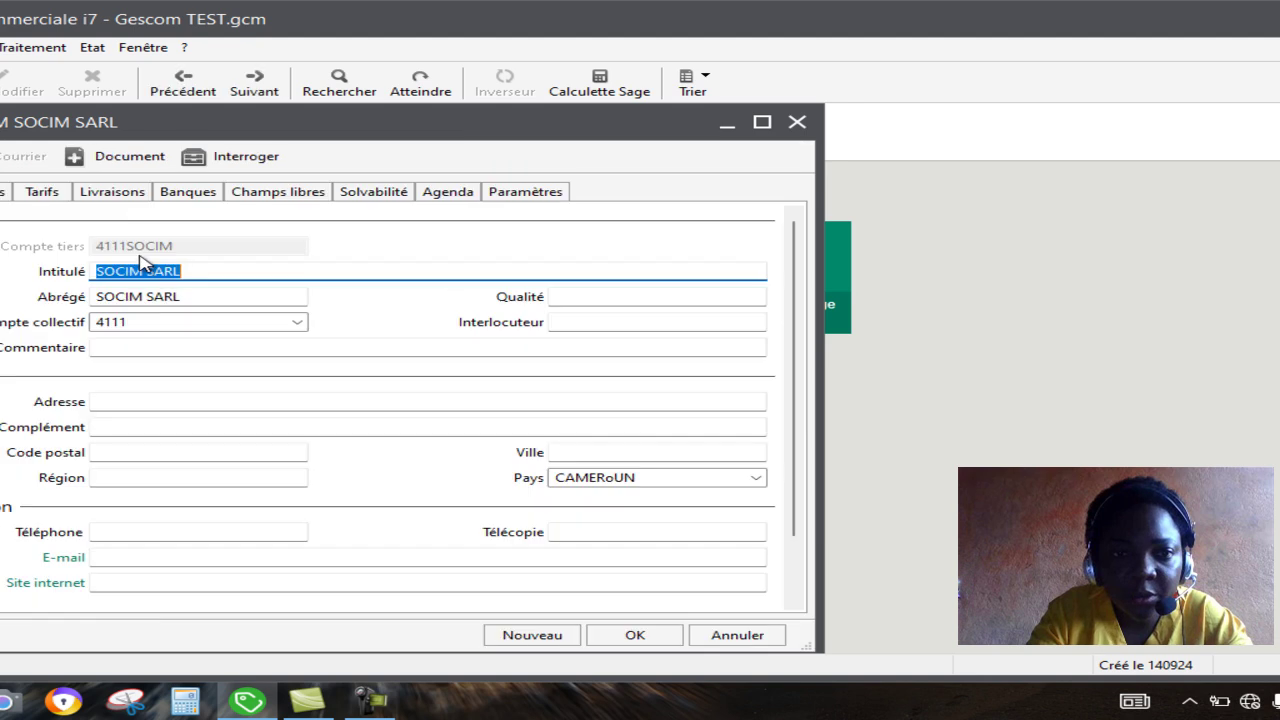
pyautogui.click(380, 198)
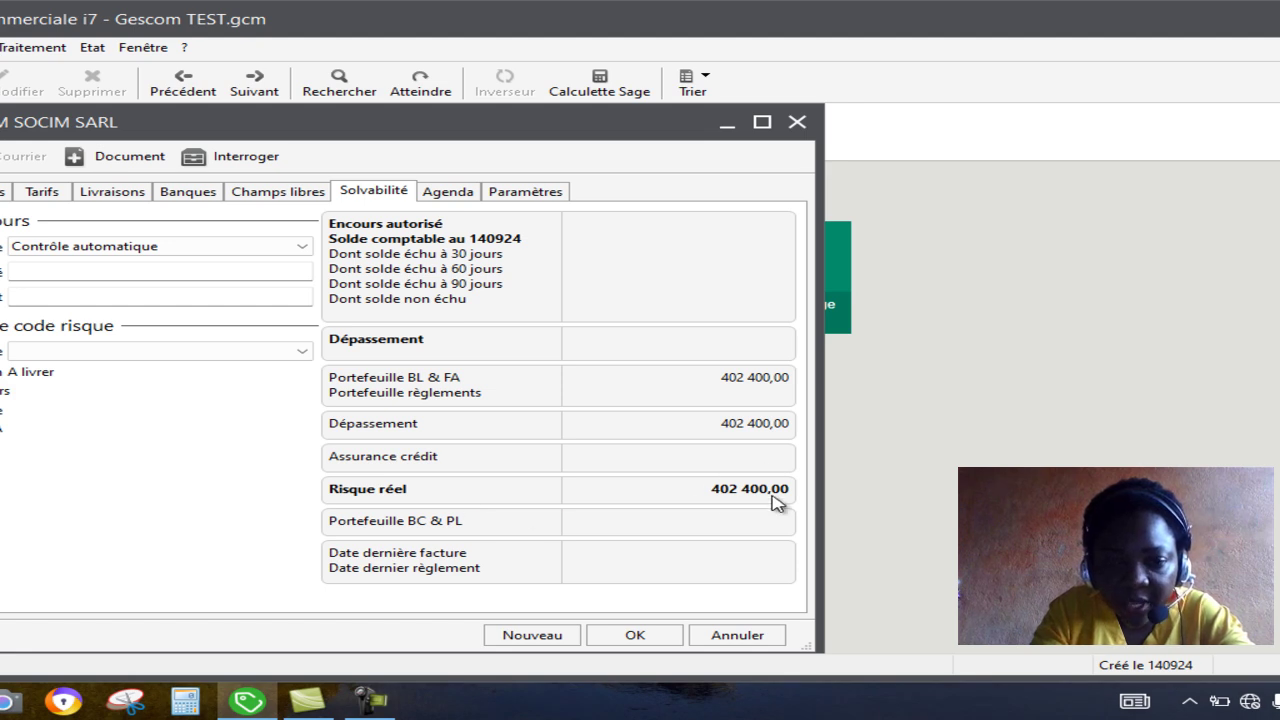
pyautogui.click(634, 636)
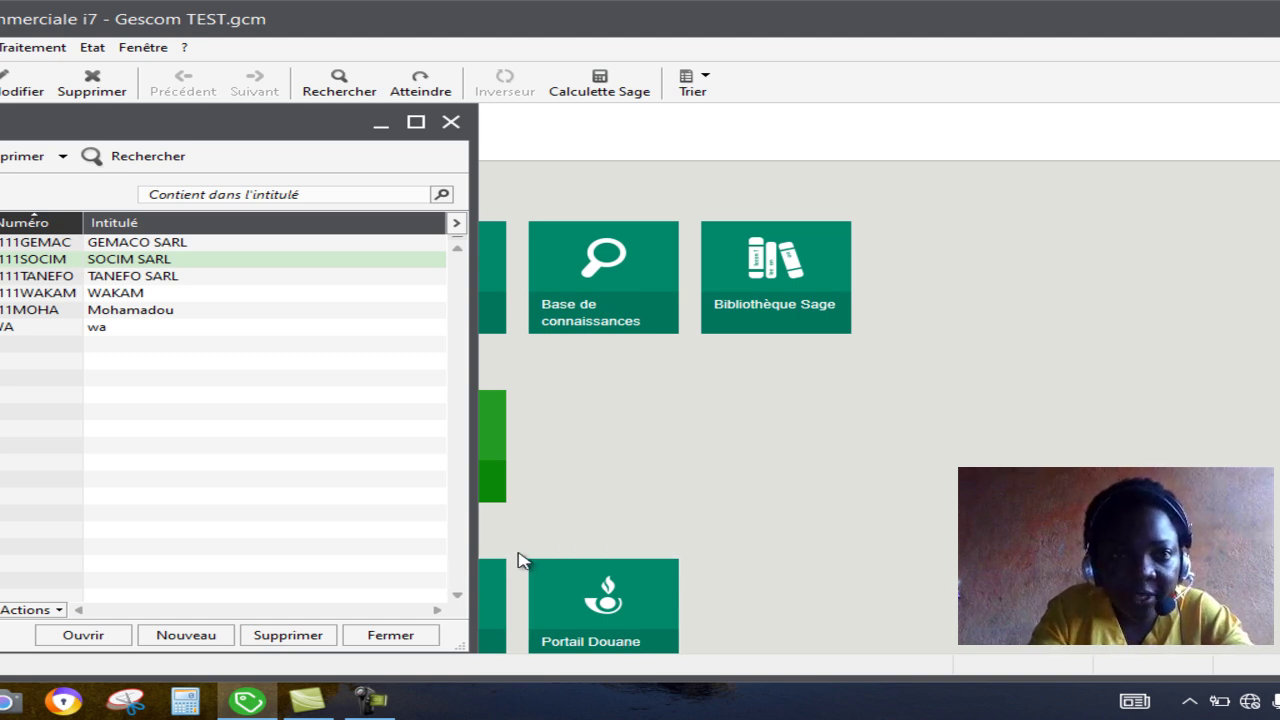
pyautogui.click(451, 123)
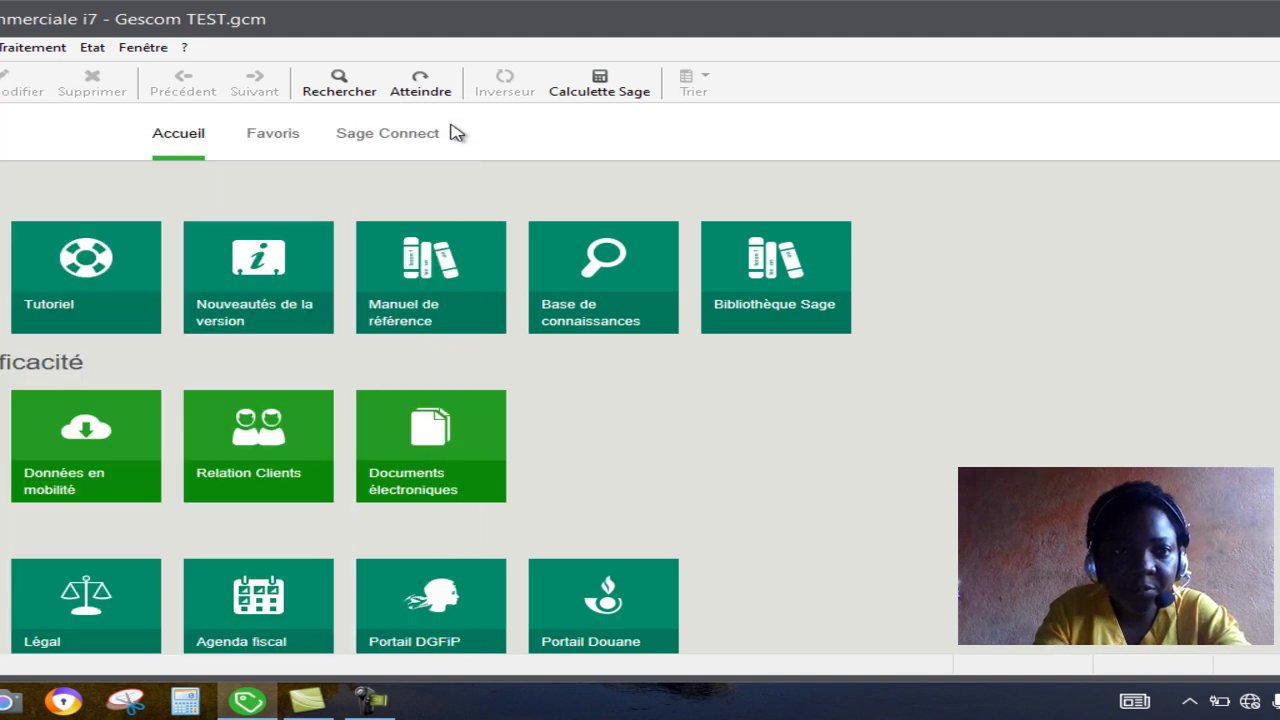
# Open the sales documents list and look through the Facture entries for SOCIM SARL's invoice.
pyautogui.click(28, 50)
pyautogui.click(93, 70)
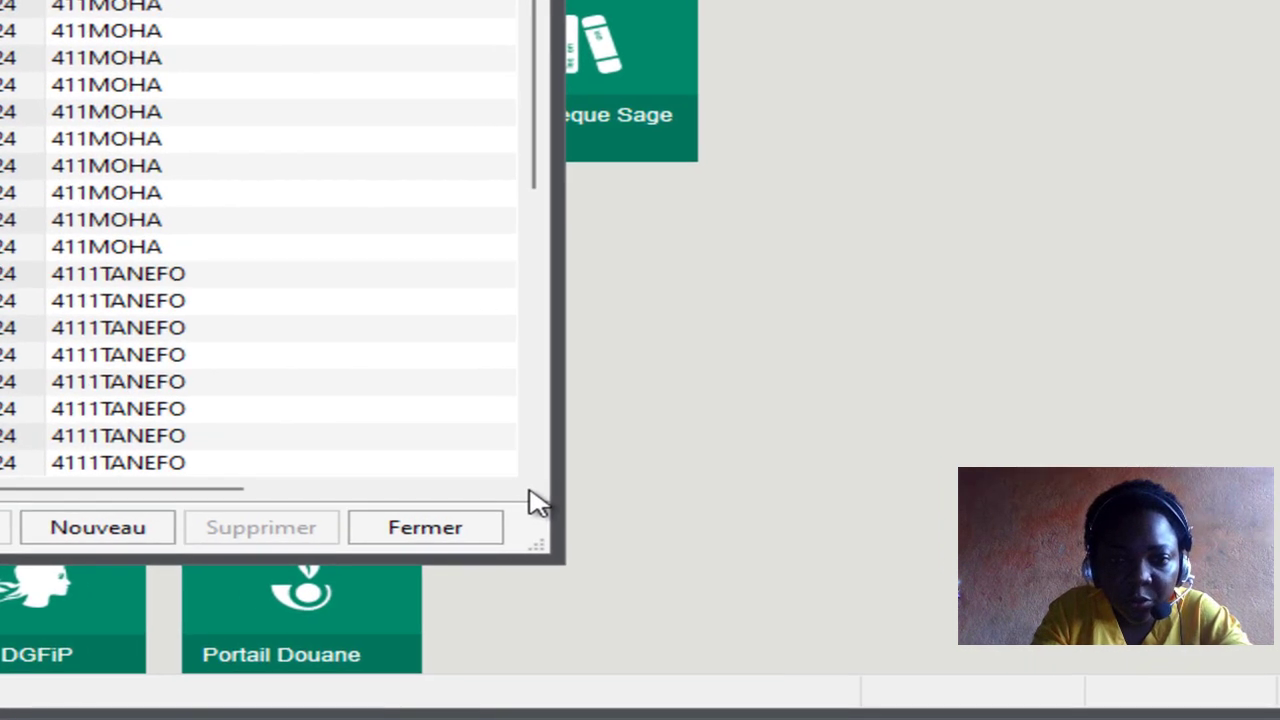
pyautogui.click(535, 468)
pyautogui.click(535, 468)
pyautogui.moveTo(537, 464); pyautogui.dragTo(537, 466)
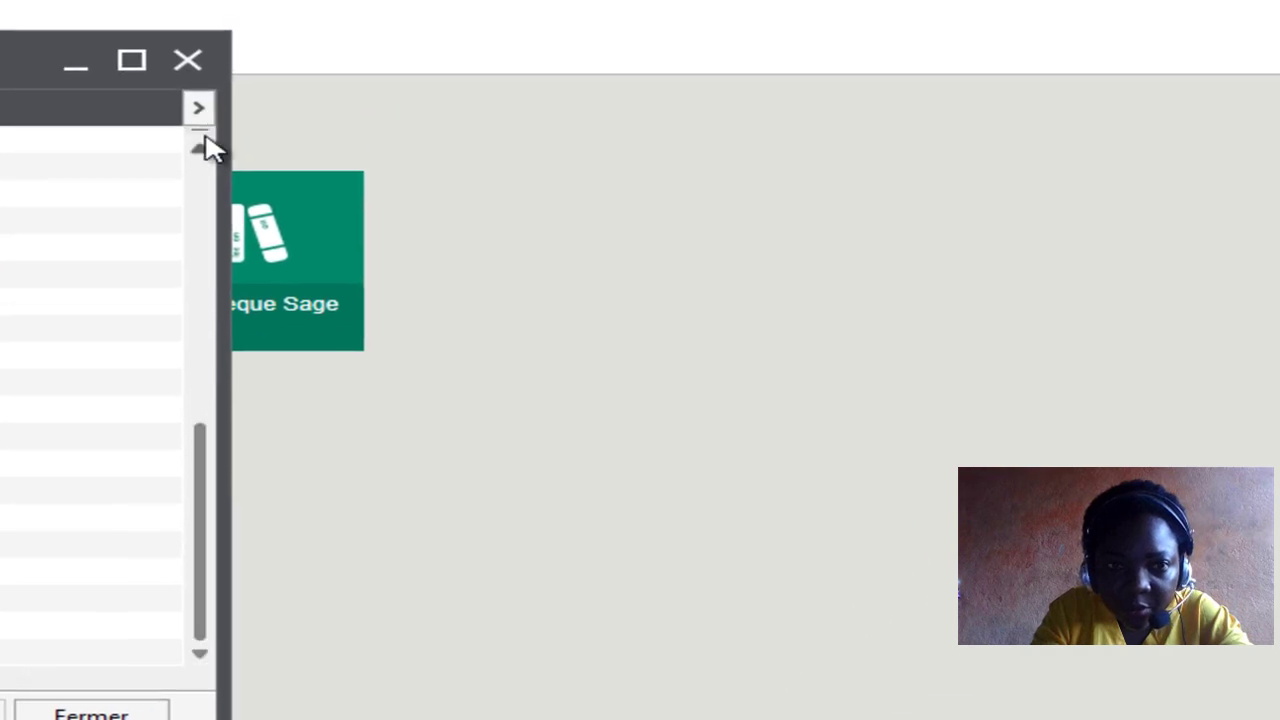
pyautogui.moveTo(204, 138); pyautogui.dragTo(194, 146)
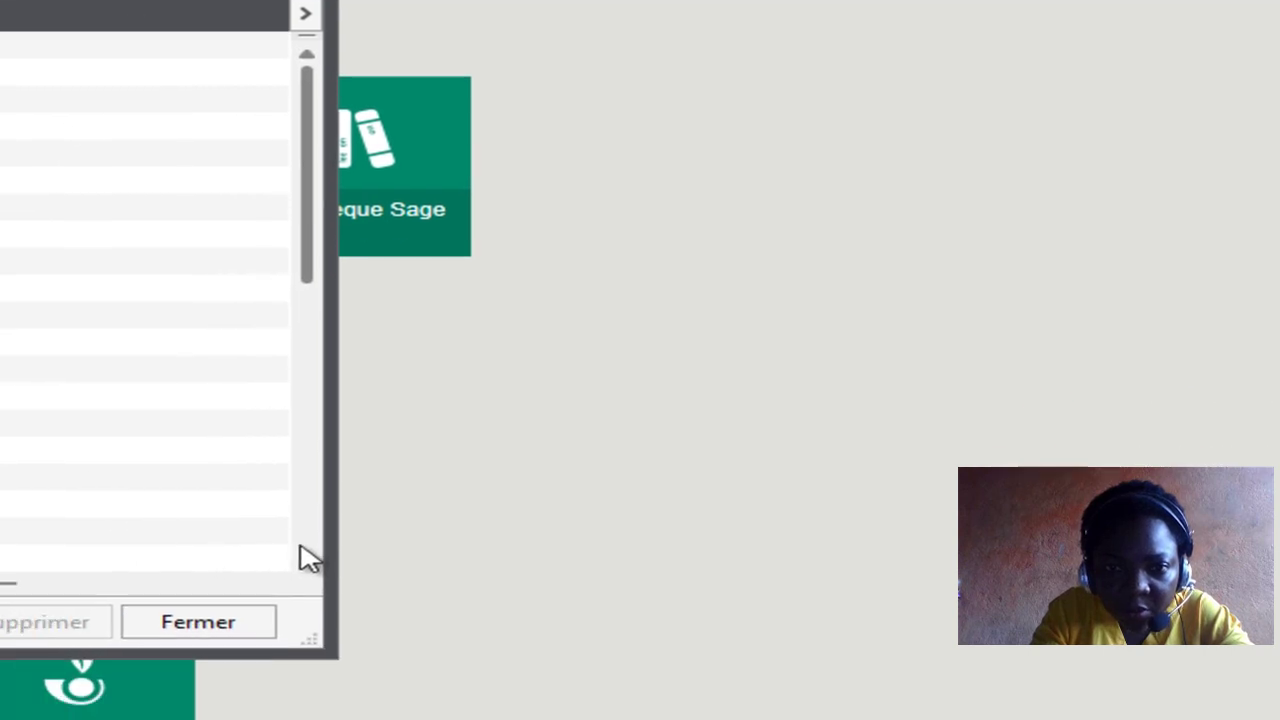
pyautogui.moveTo(307, 558); pyautogui.dragTo(307, 558)
pyautogui.moveTo(415, 472); pyautogui.dragTo(415, 472)
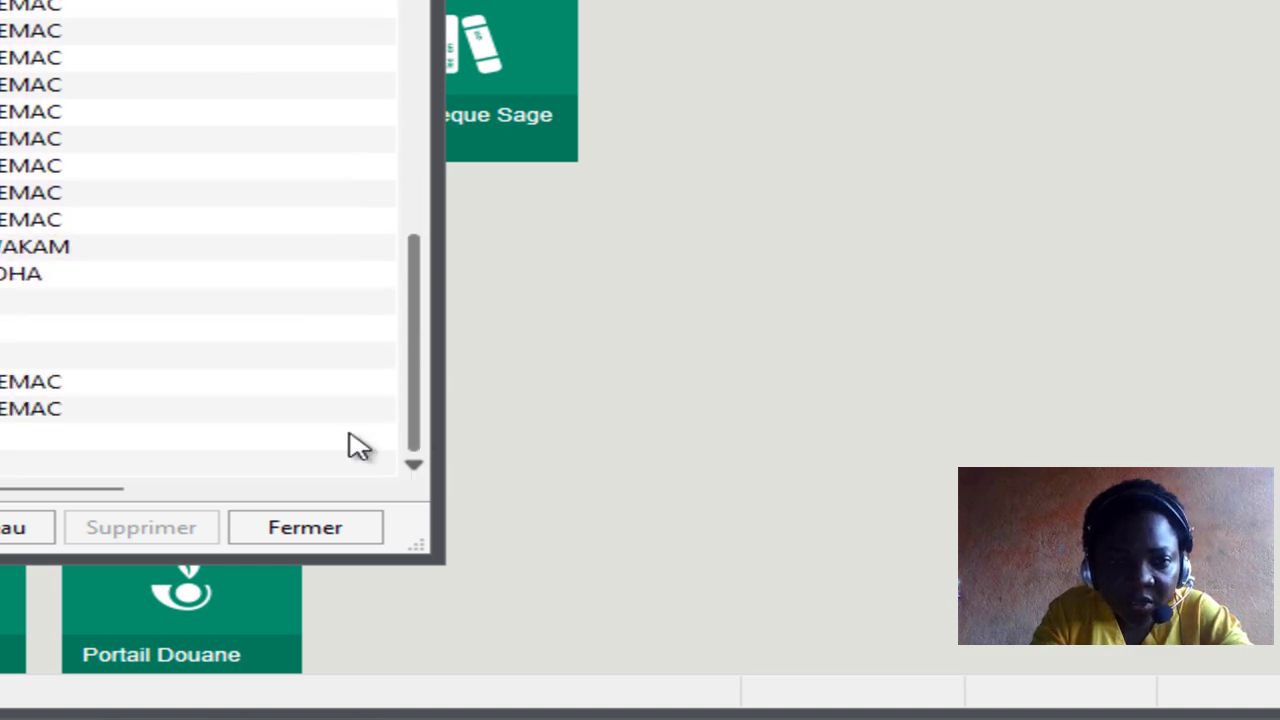
pyautogui.click(127, 333)
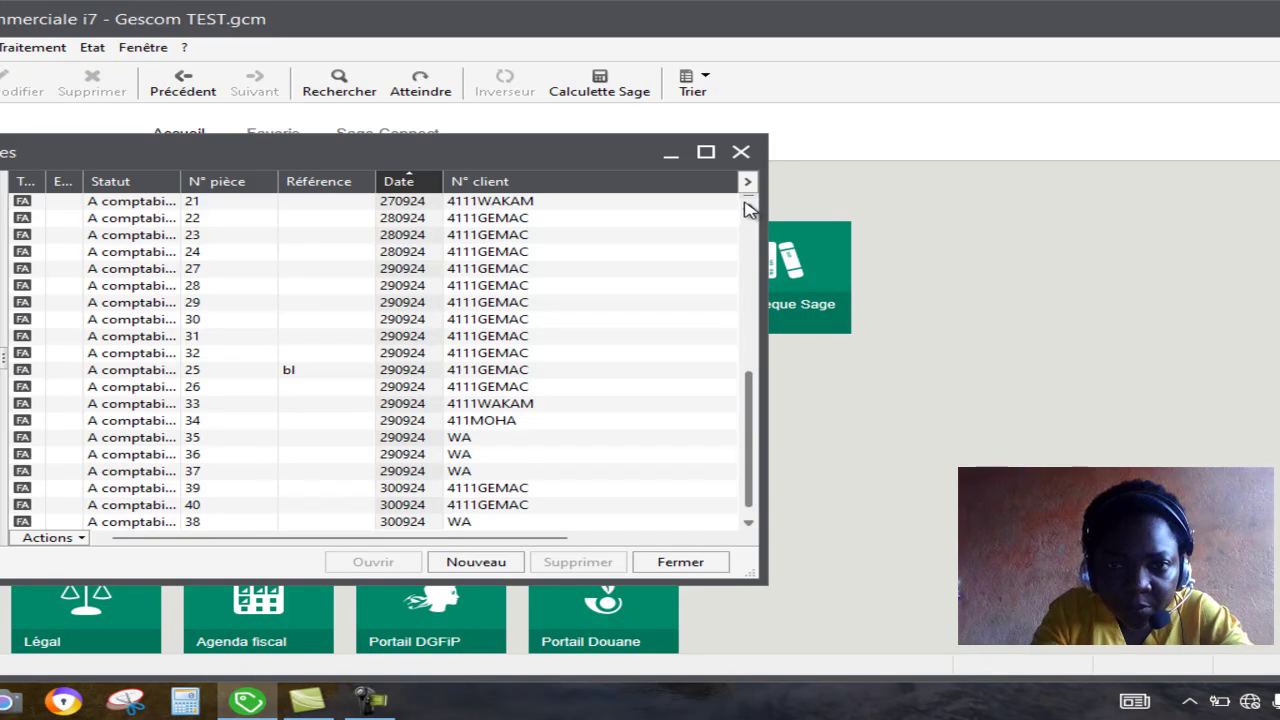
pyautogui.click(748, 210)
pyautogui.click(749, 212)
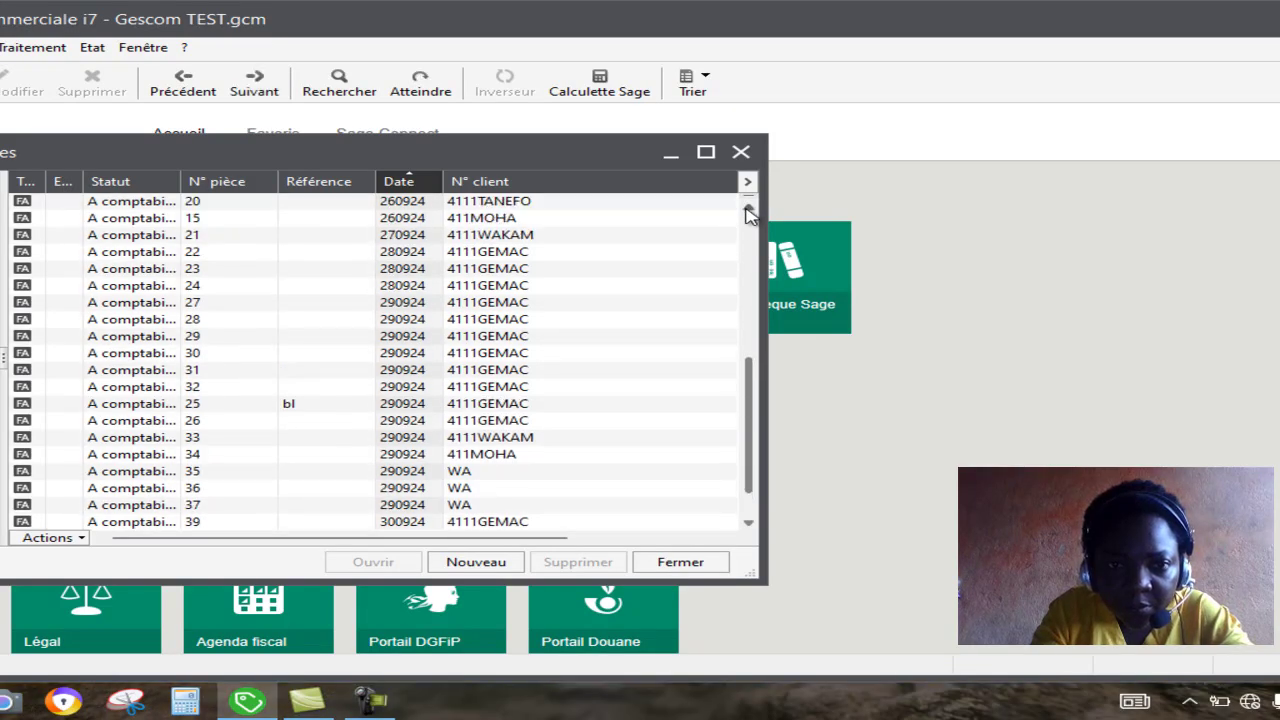
pyautogui.click(748, 212)
pyautogui.click(748, 212)
pyautogui.click(748, 212)
pyautogui.click(748, 212)
pyautogui.click(748, 212)
pyautogui.click(748, 212)
pyautogui.click(748, 212)
pyautogui.click(748, 212)
pyautogui.click(748, 212)
pyautogui.click(748, 212)
pyautogui.click(748, 212)
pyautogui.click(748, 212)
pyautogui.click(748, 212)
pyautogui.click(748, 212)
pyautogui.click(748, 212)
pyautogui.click(748, 212)
pyautogui.click(748, 212)
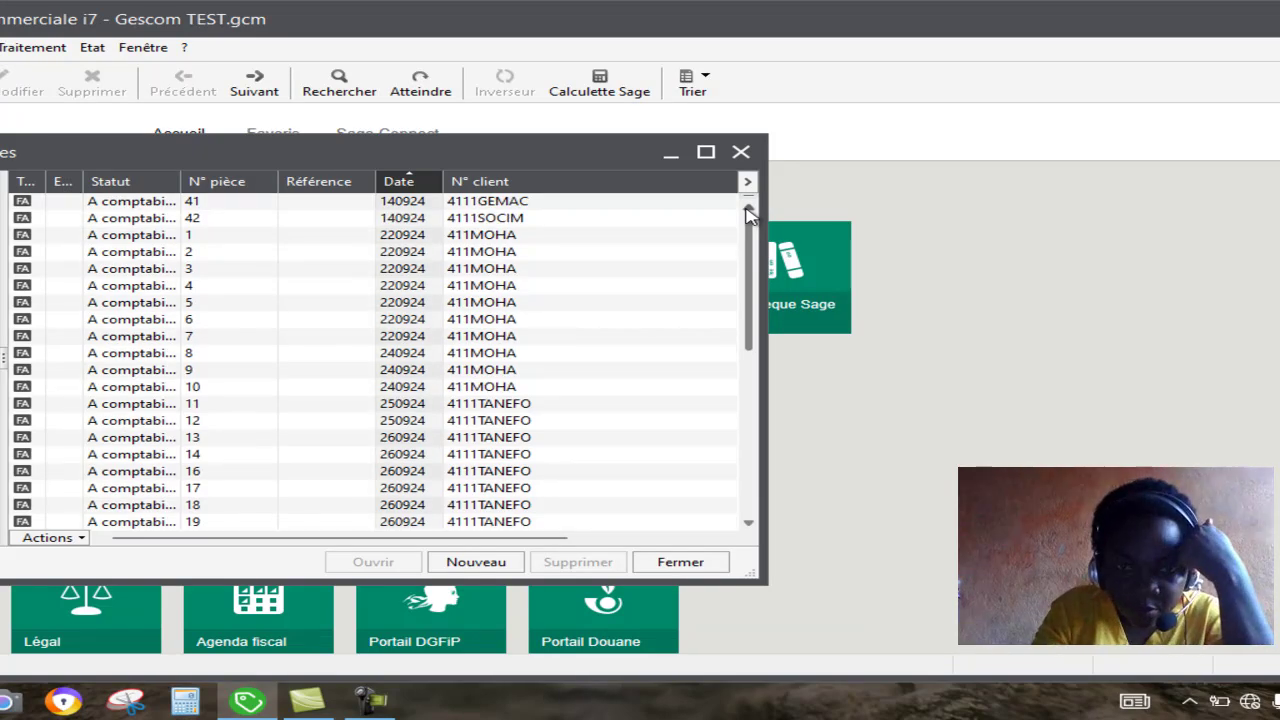
# Open SOCIM SARL's invoice 42, view its Règlement dialog without recording a payment, and close the invoice.
pyautogui.click(546, 217)
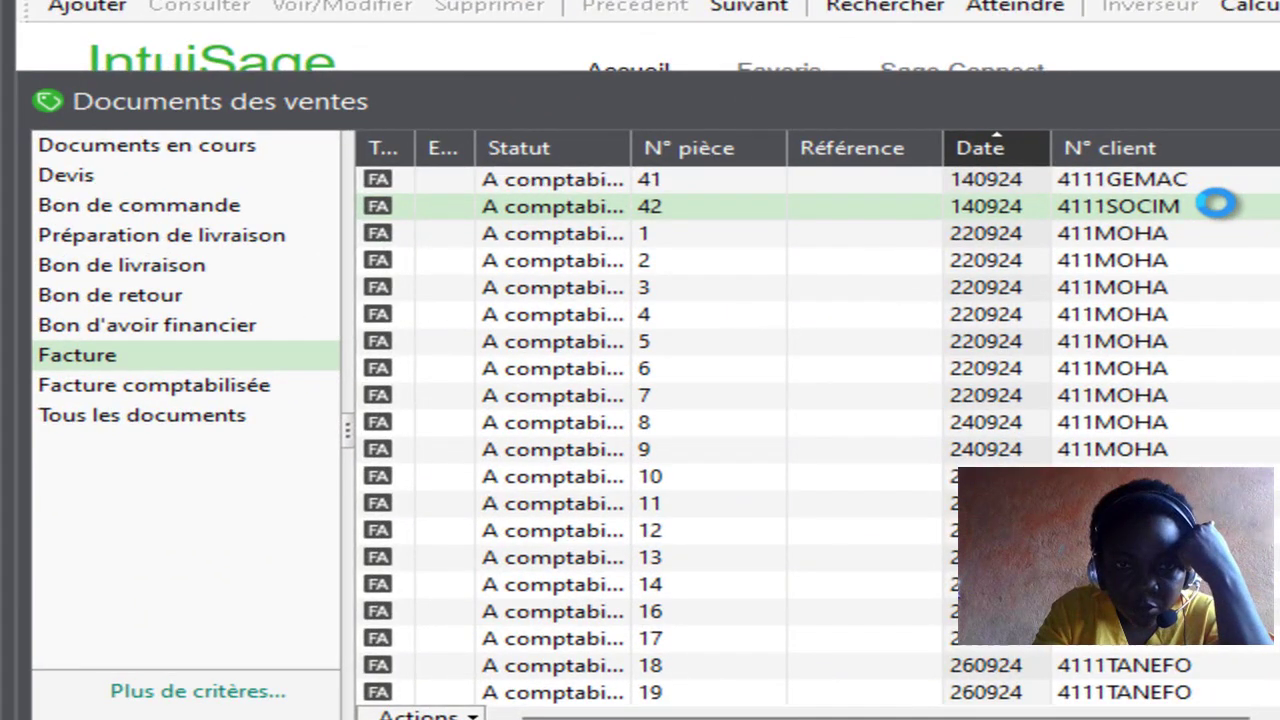
pyautogui.doubleClick(1216, 204)
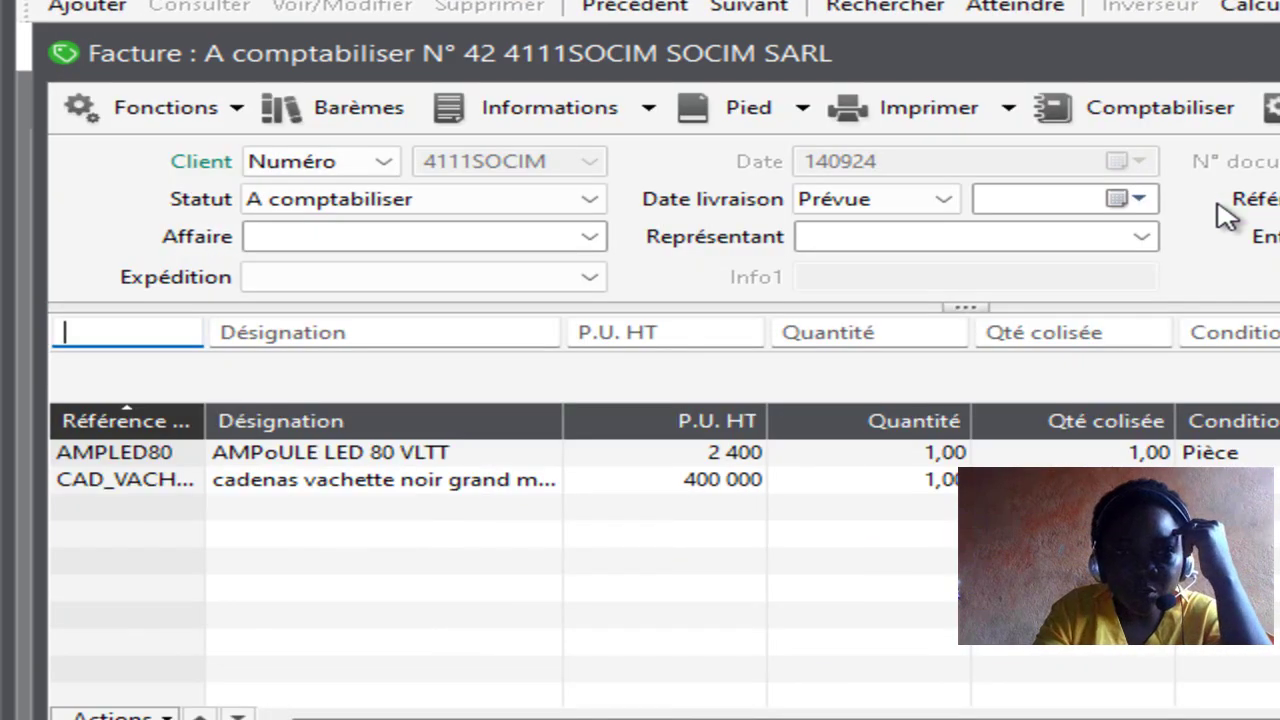
pyautogui.click(806, 108)
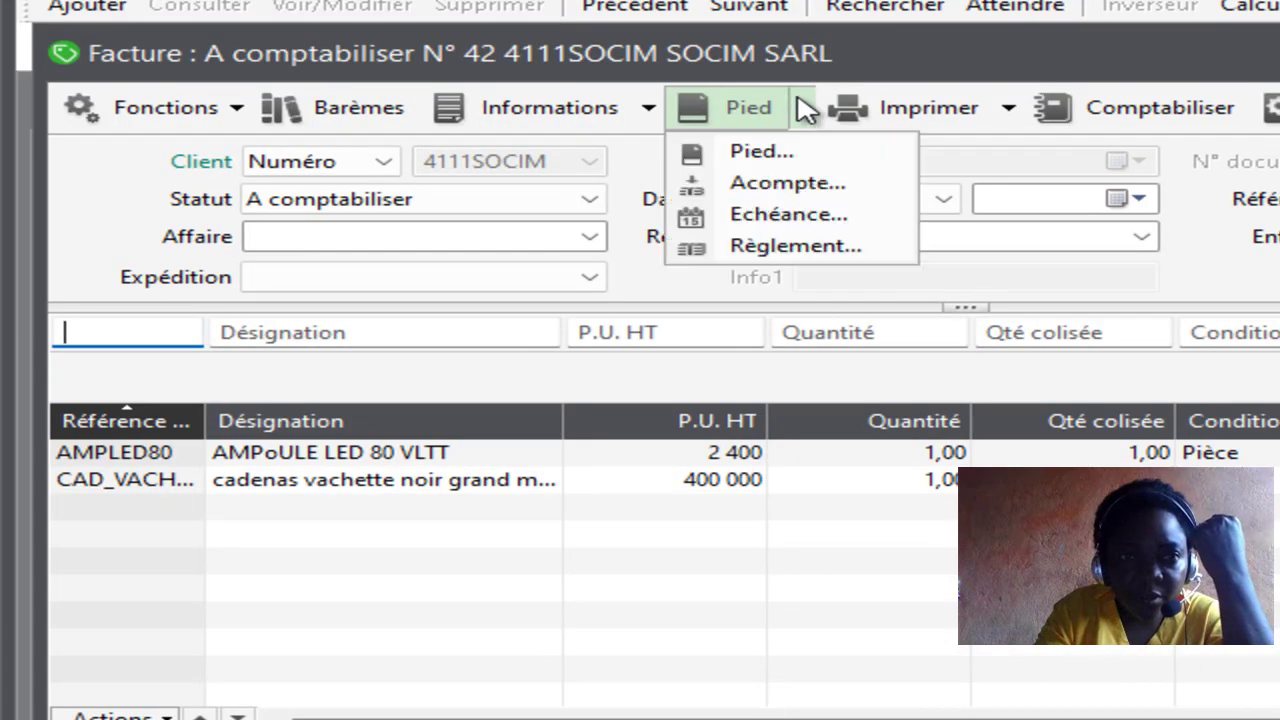
pyautogui.click(806, 247)
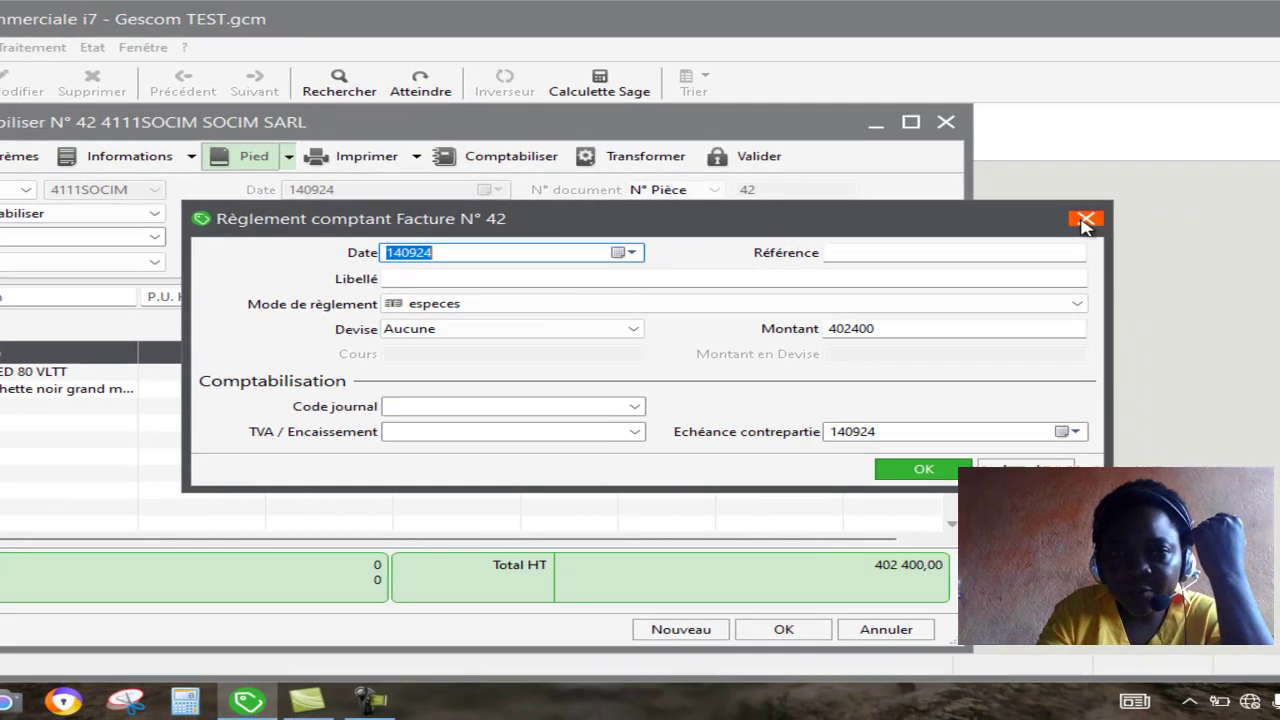
pyautogui.click(1086, 221)
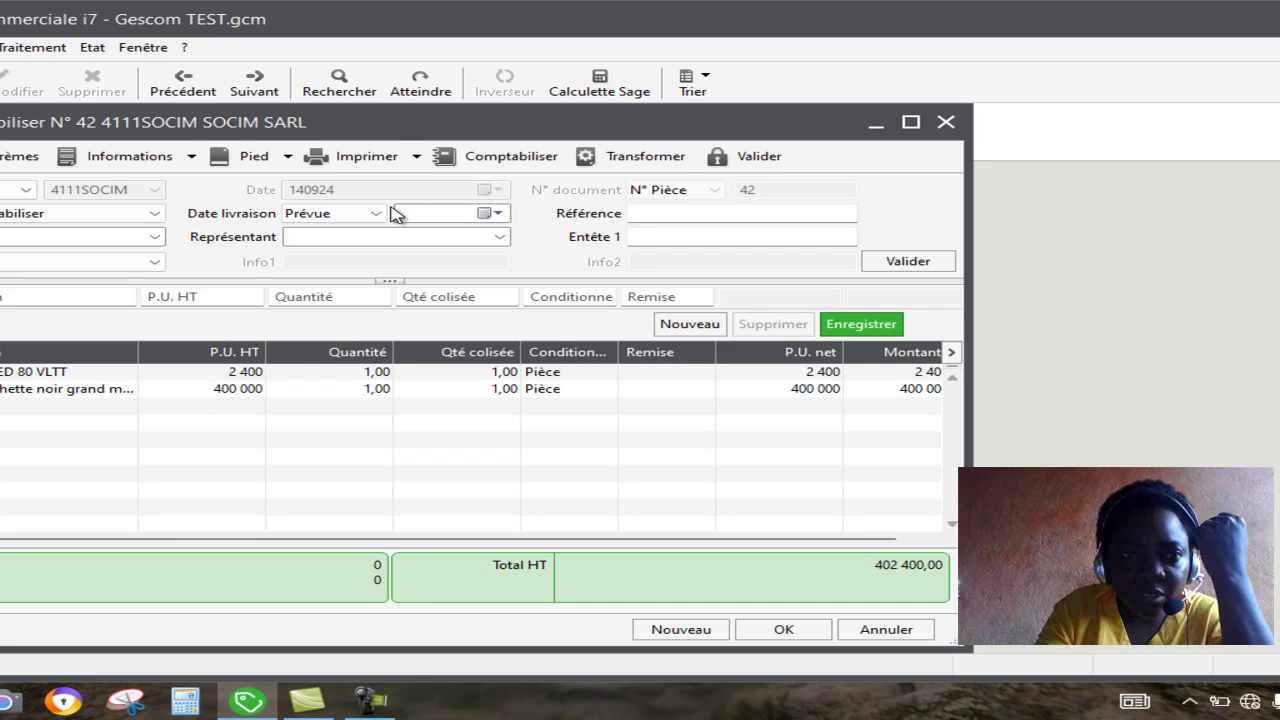
pyautogui.click(948, 123)
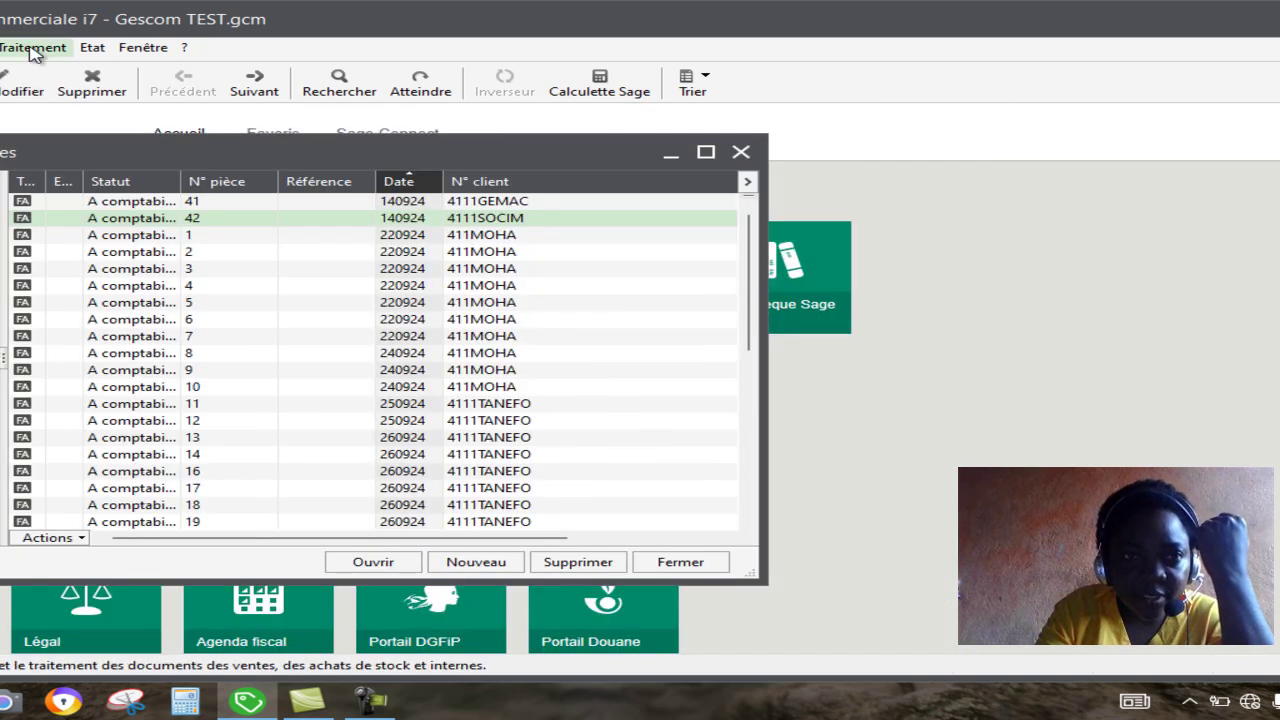
# Open the customer payment entry (Saisie des règlements clients) and start a payment for SOCIM SARL dated 14/09/2024.
pyautogui.click(33, 48)
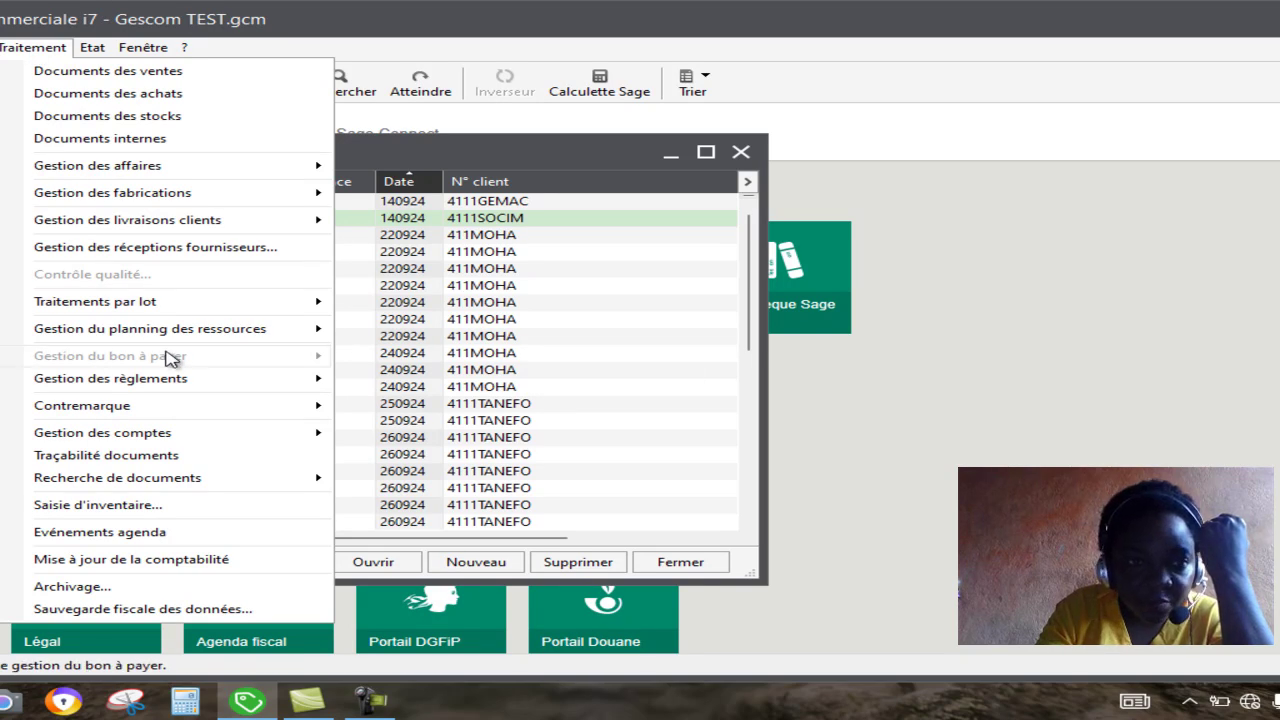
pyautogui.moveTo(190, 380)
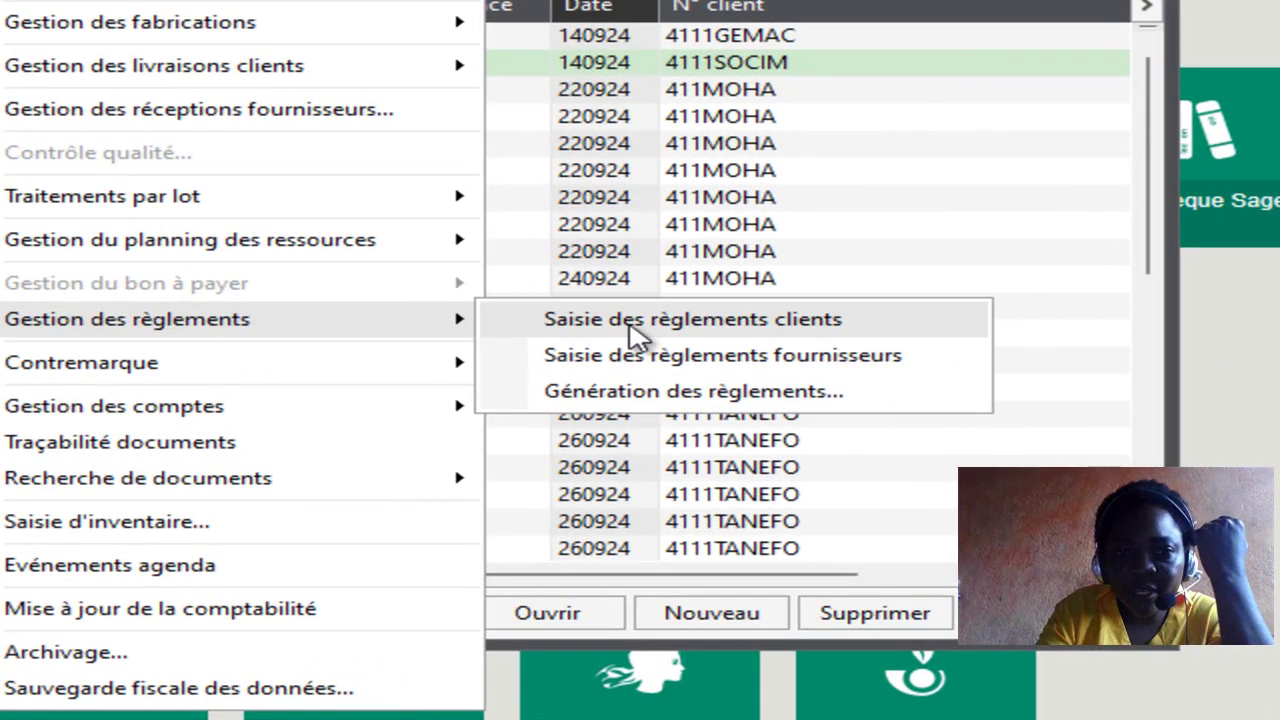
pyautogui.click(632, 322)
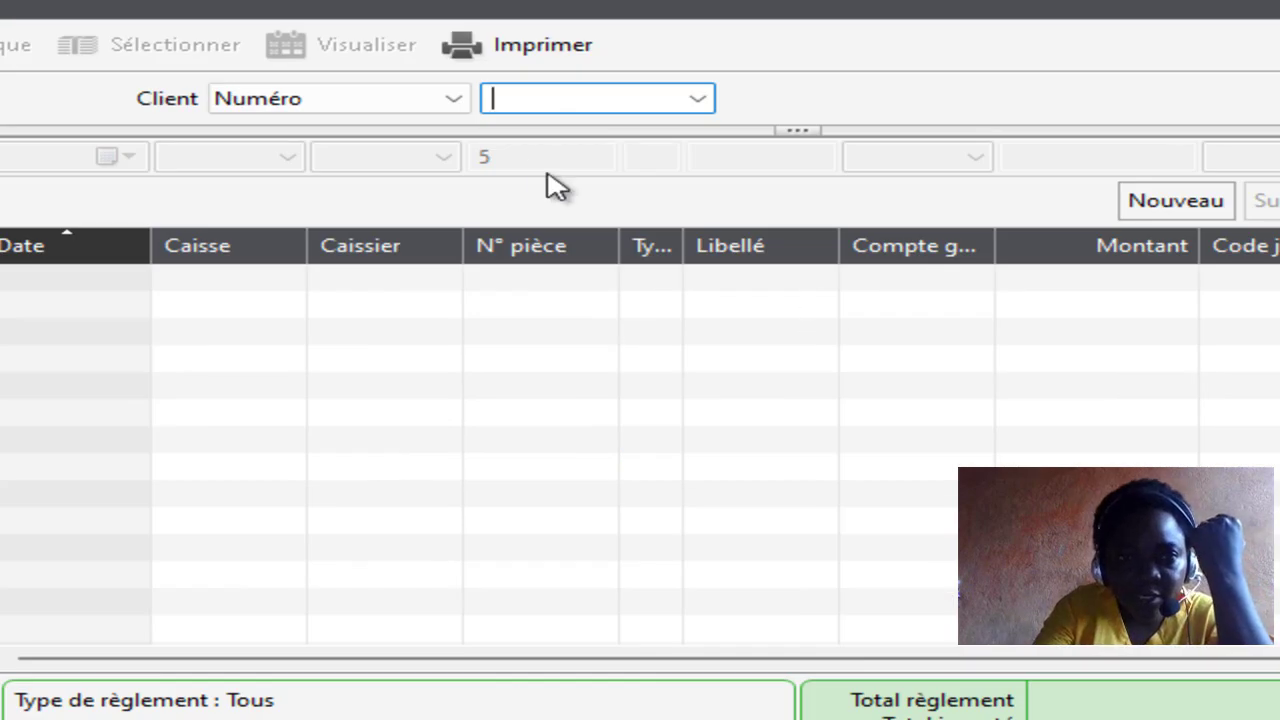
pyautogui.click(697, 99)
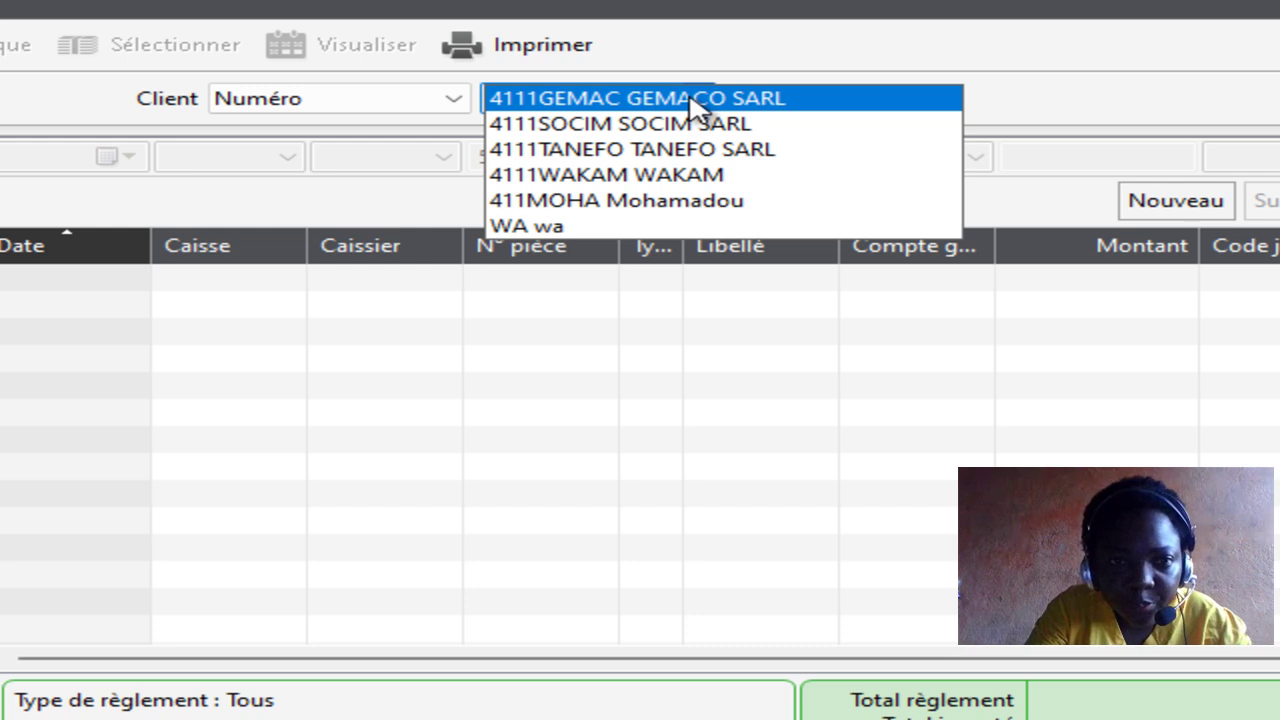
pyautogui.click(673, 126)
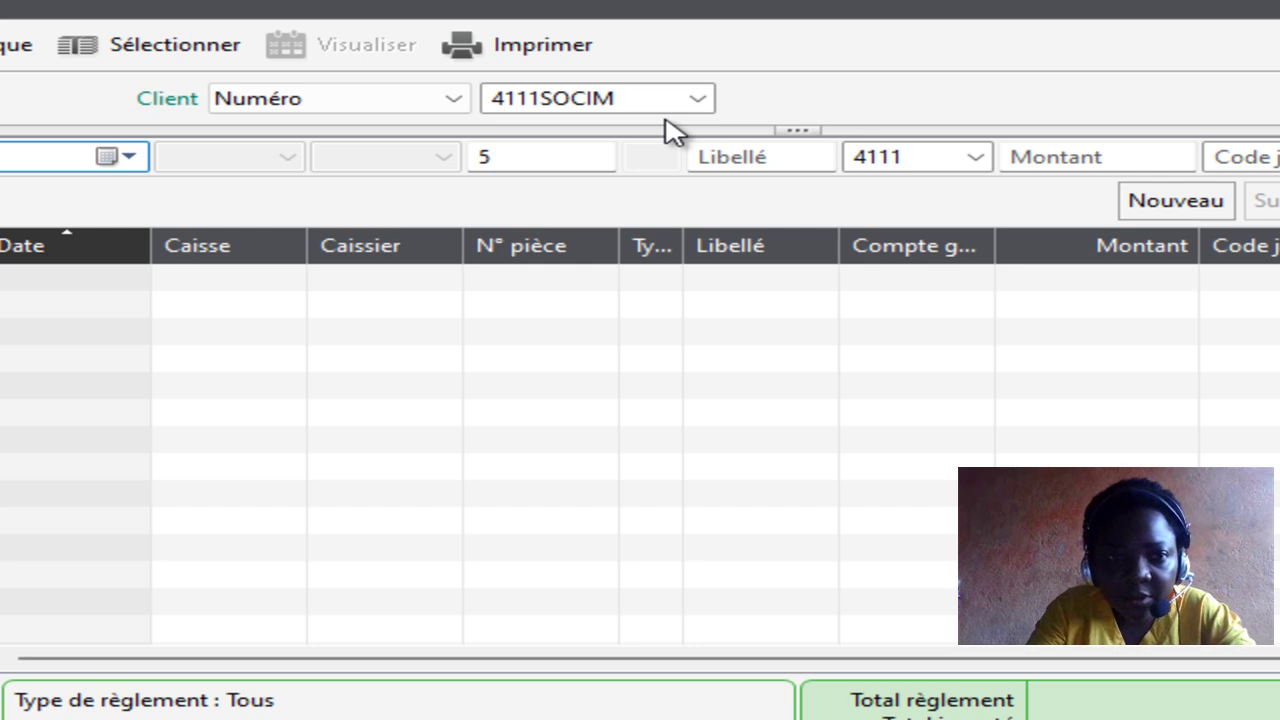
pyautogui.click(128, 157)
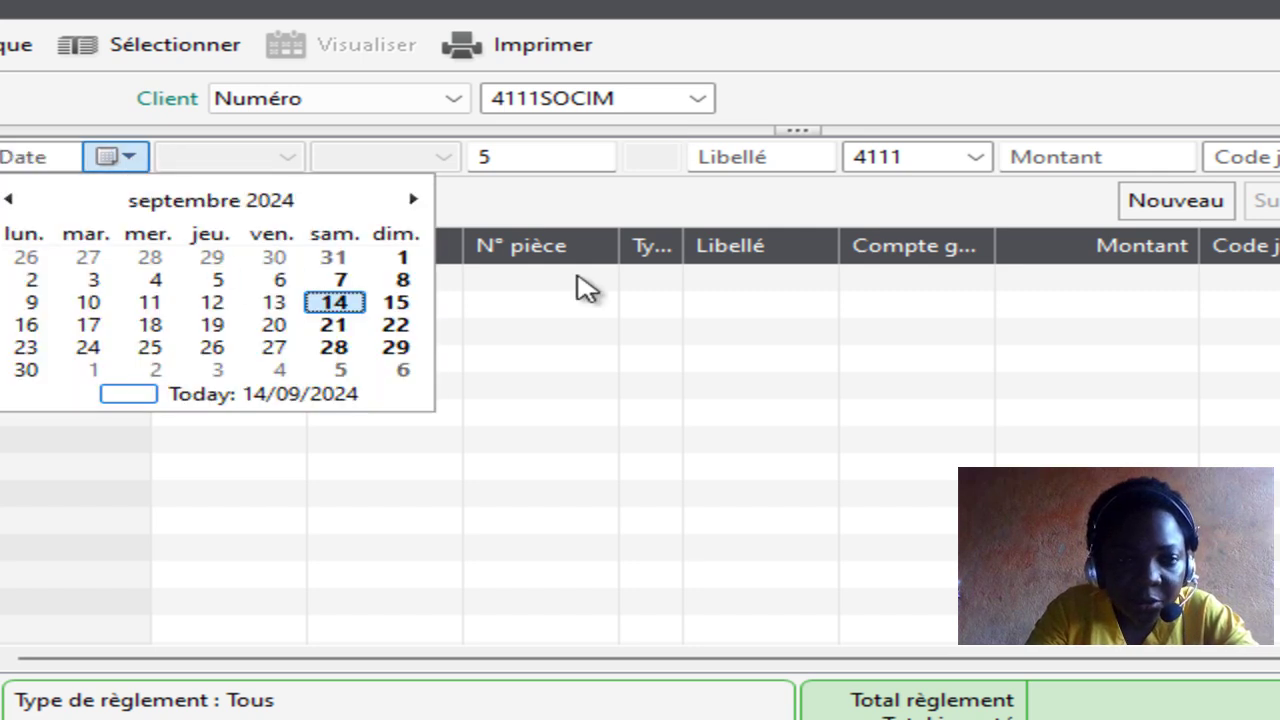
pyautogui.click(337, 302)
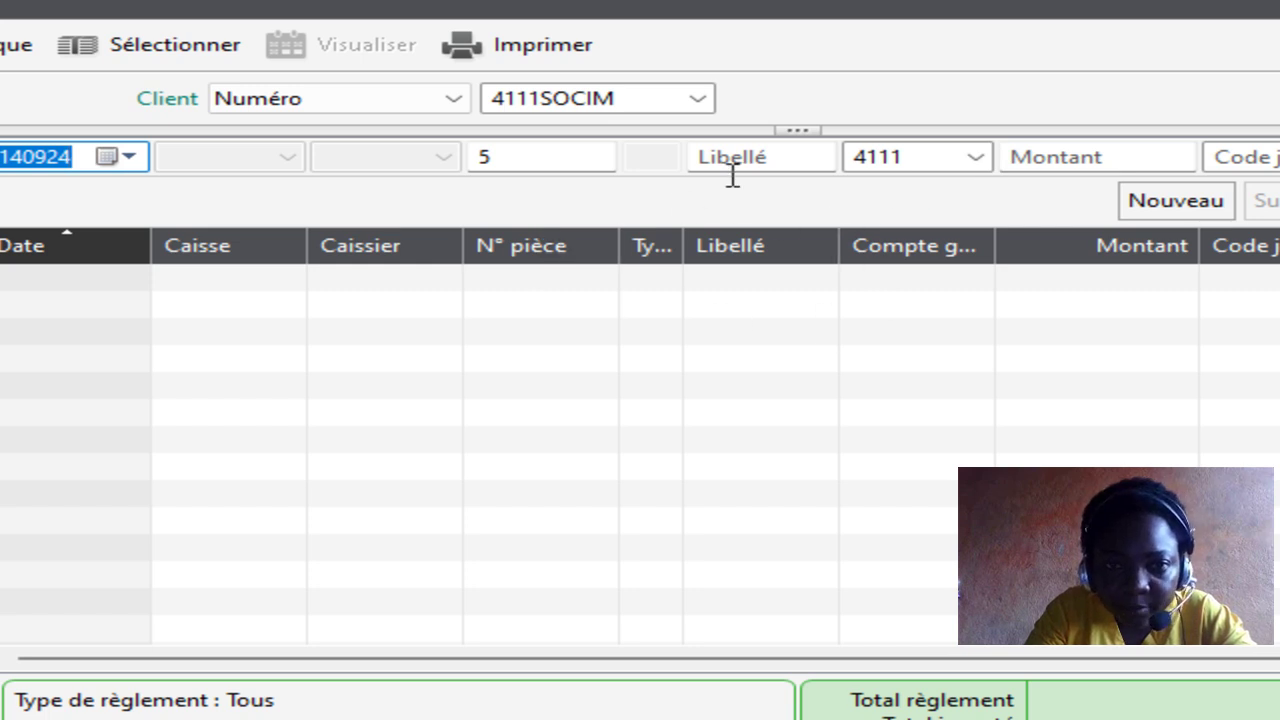
# Enter "SVT REGLEMENT FACTURE N°" as the Libellé of SOCIM's payment line.
pyautogui.click(790, 156)
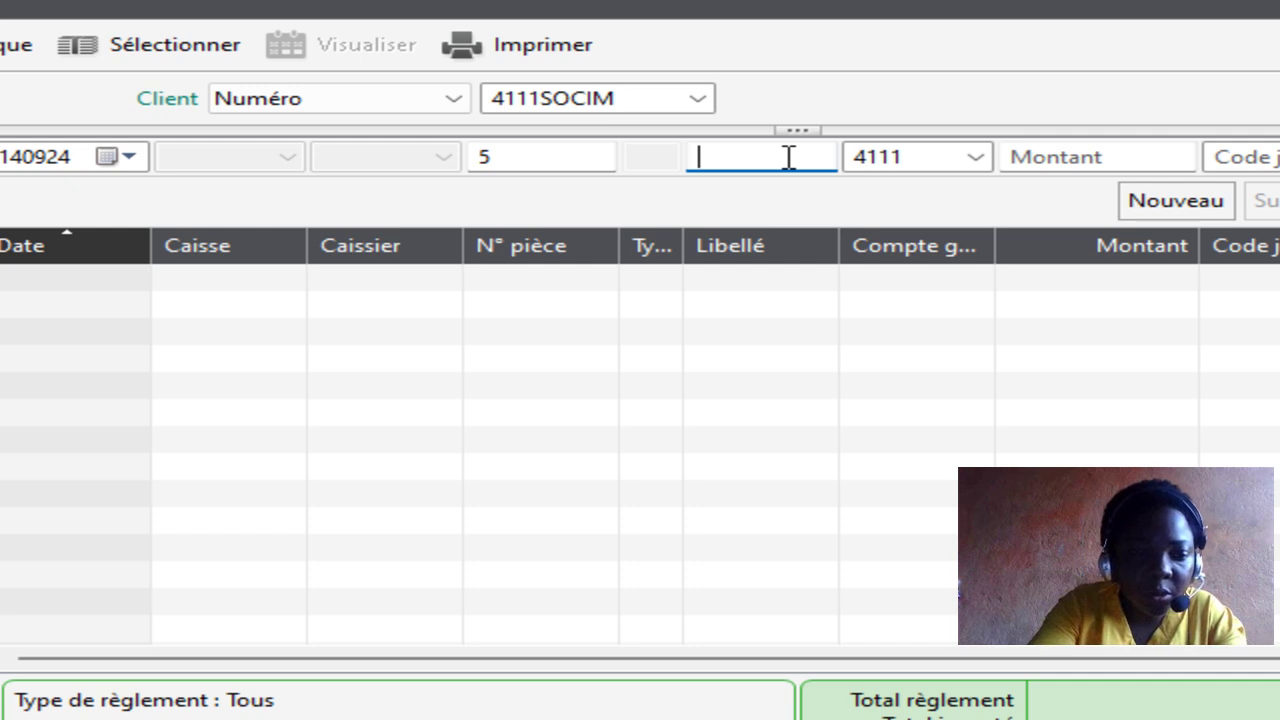
pyautogui.write('REG')
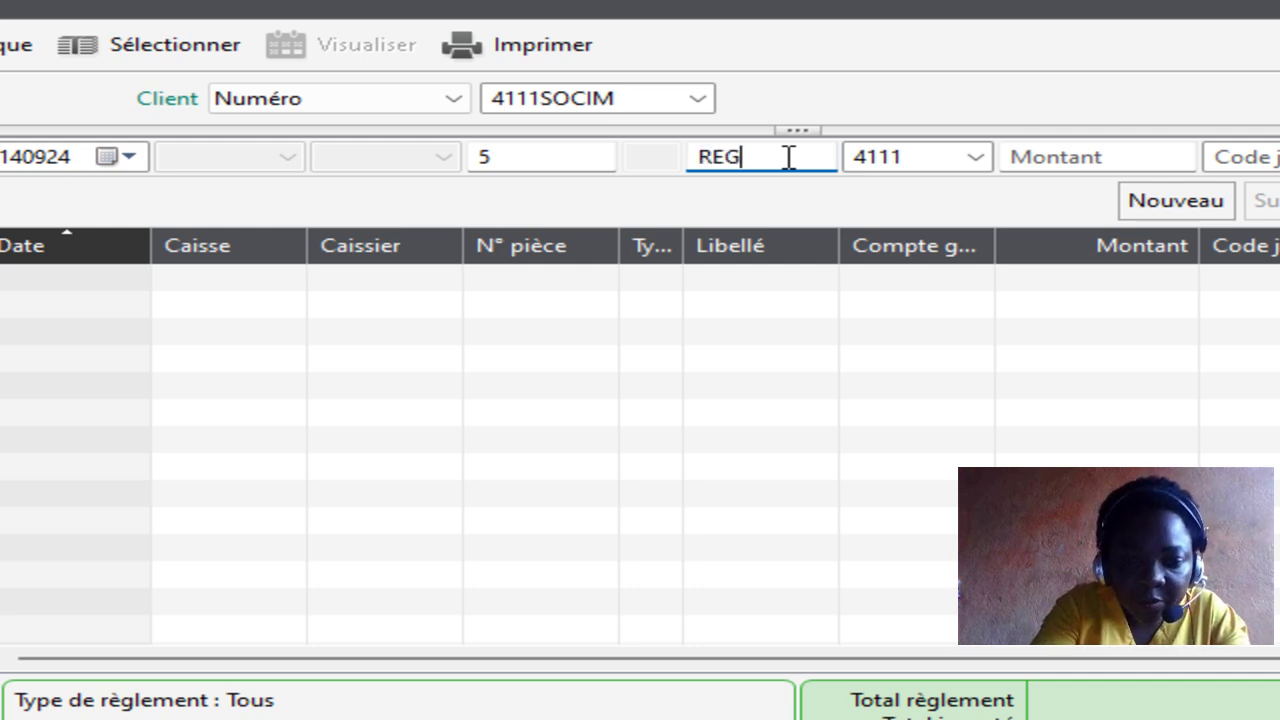
pyautogui.write('L')
pyautogui.press('BackSpace')
pyautogui.press('BackSpace')
pyautogui.press('BackSpace')
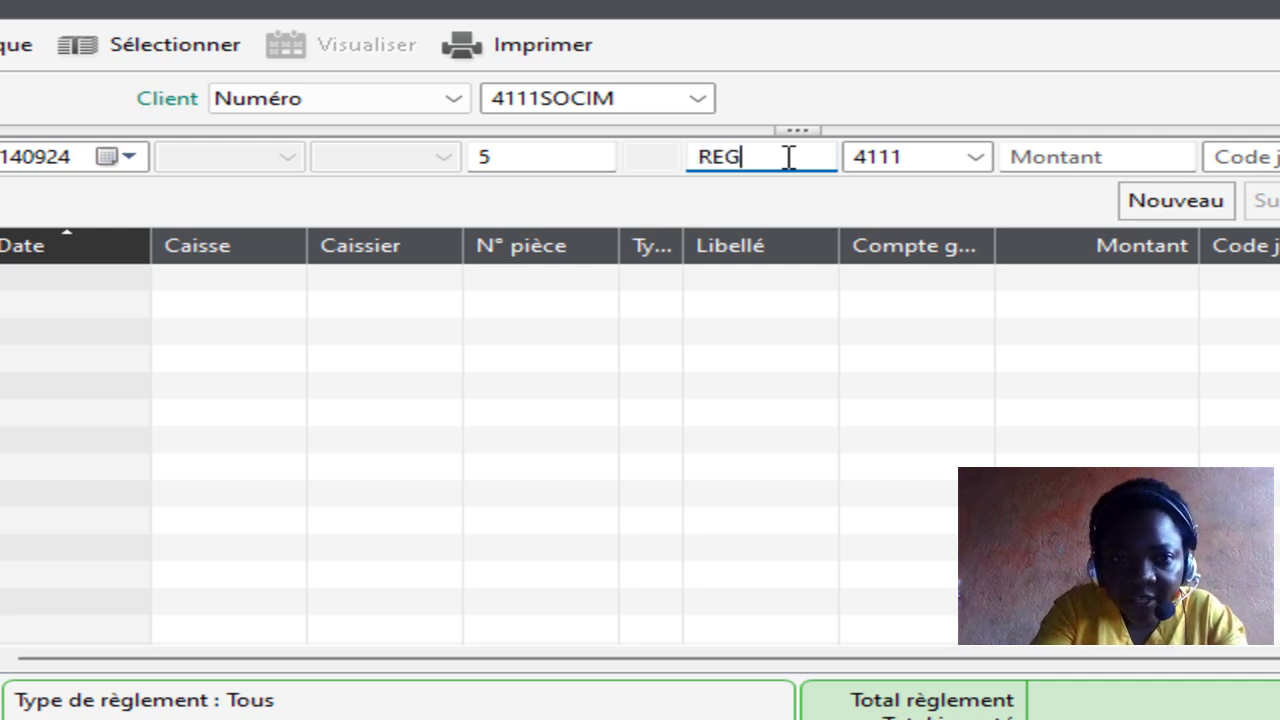
pyautogui.press('BackSpace')
pyautogui.write('SVA')
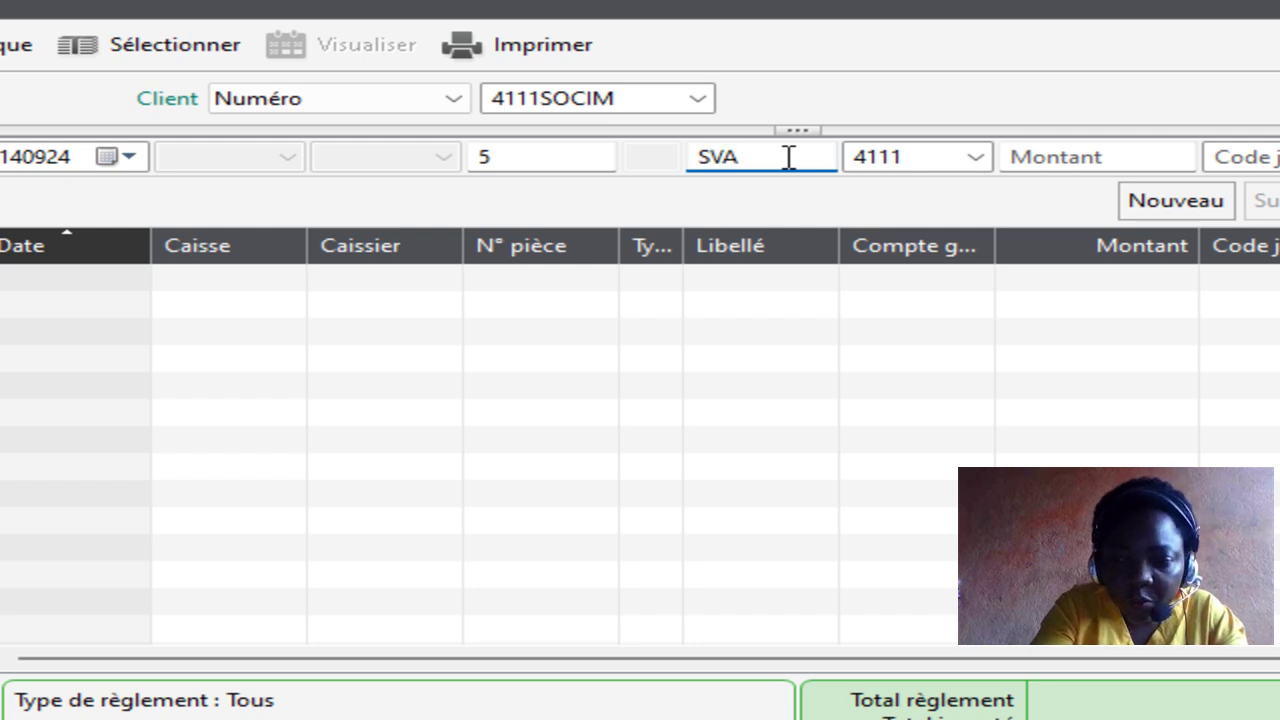
pyautogui.press('BackSpace')
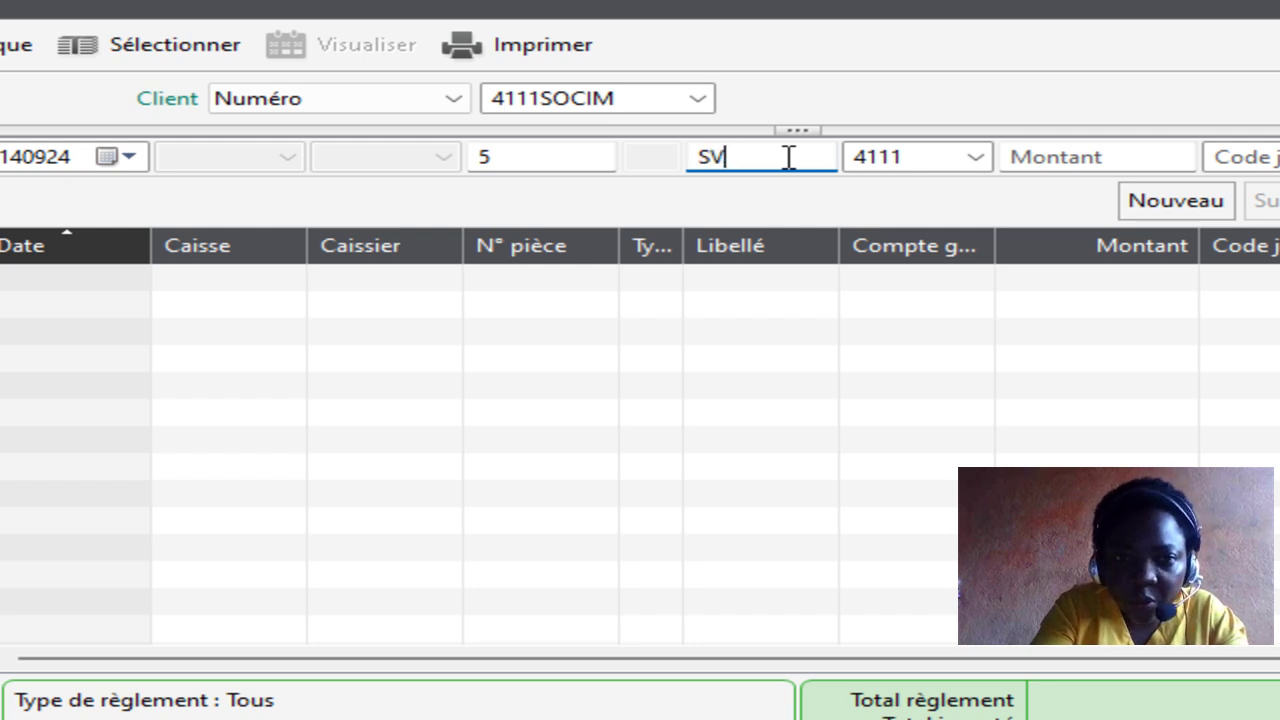
pyautogui.write('T REG')
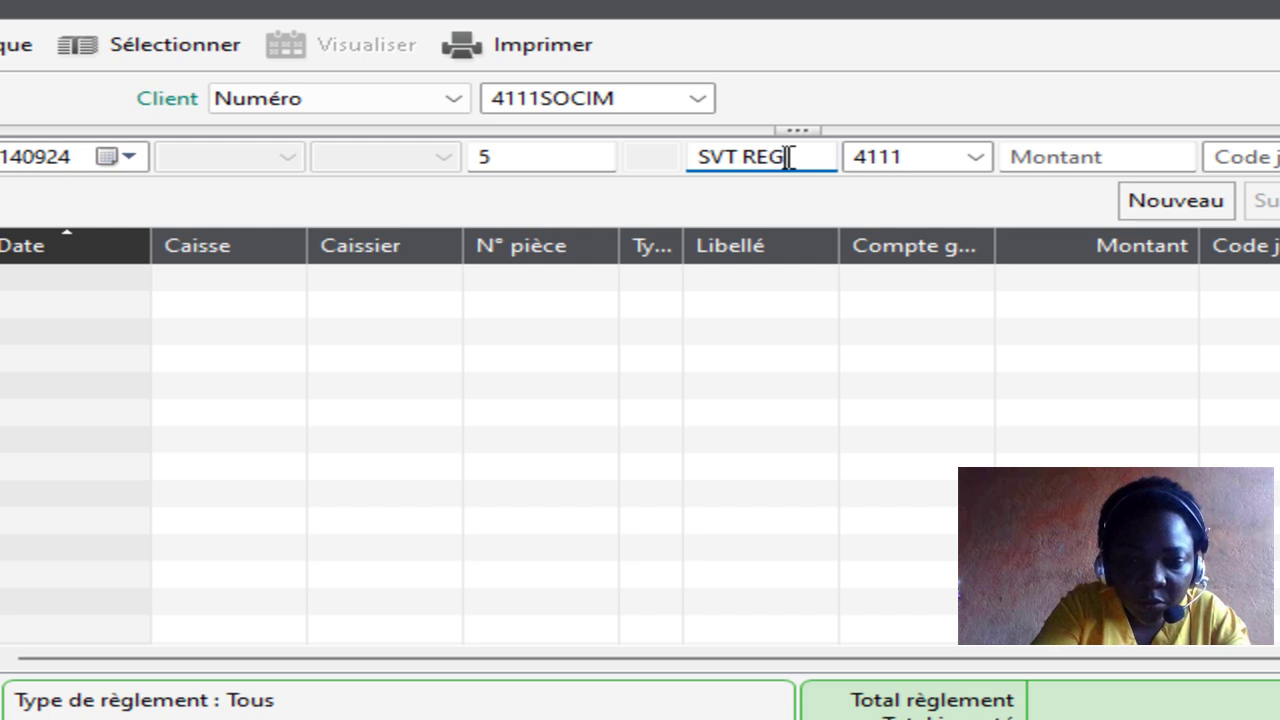
pyautogui.write('LEMEN')
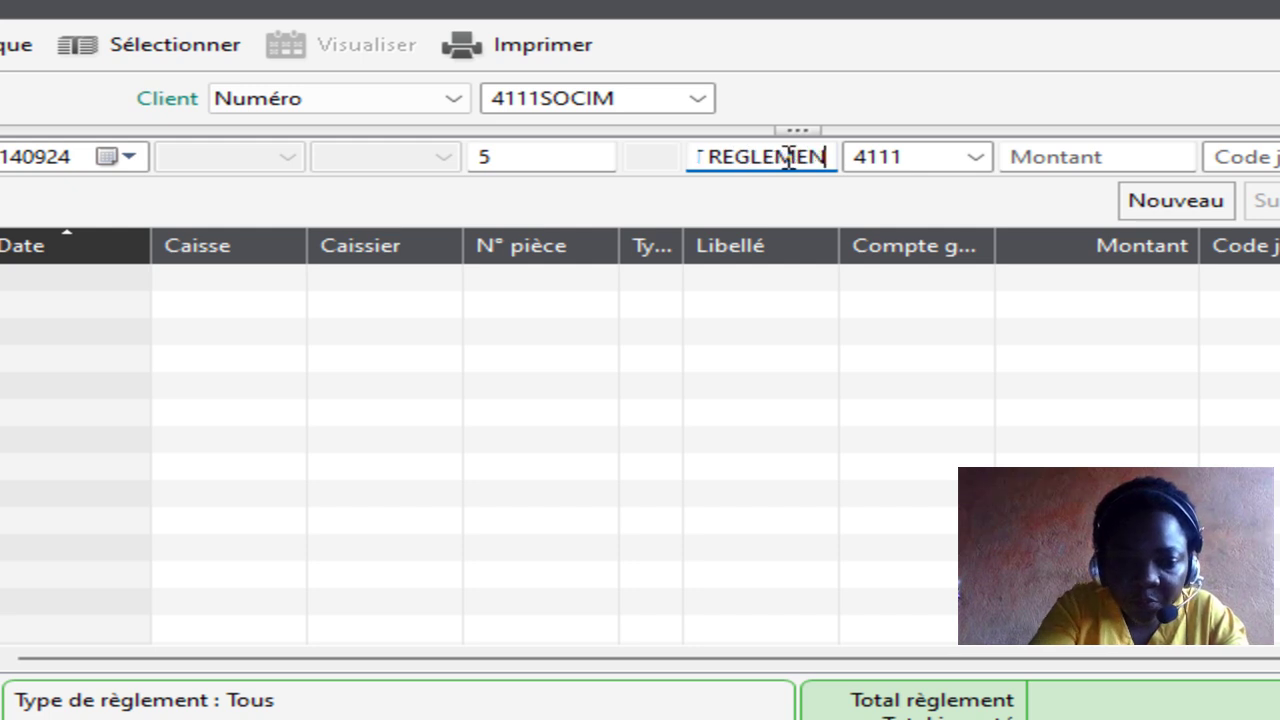
pyautogui.write('T FACTURE')
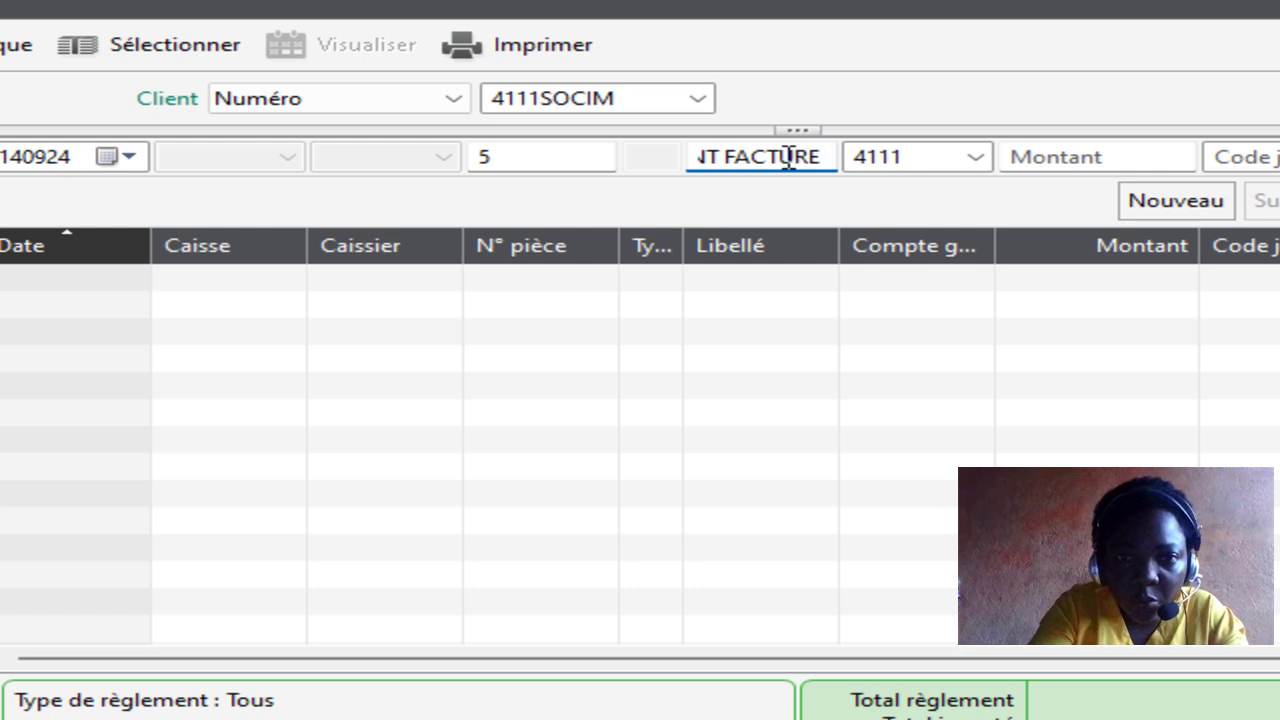
pyautogui.write(' N')
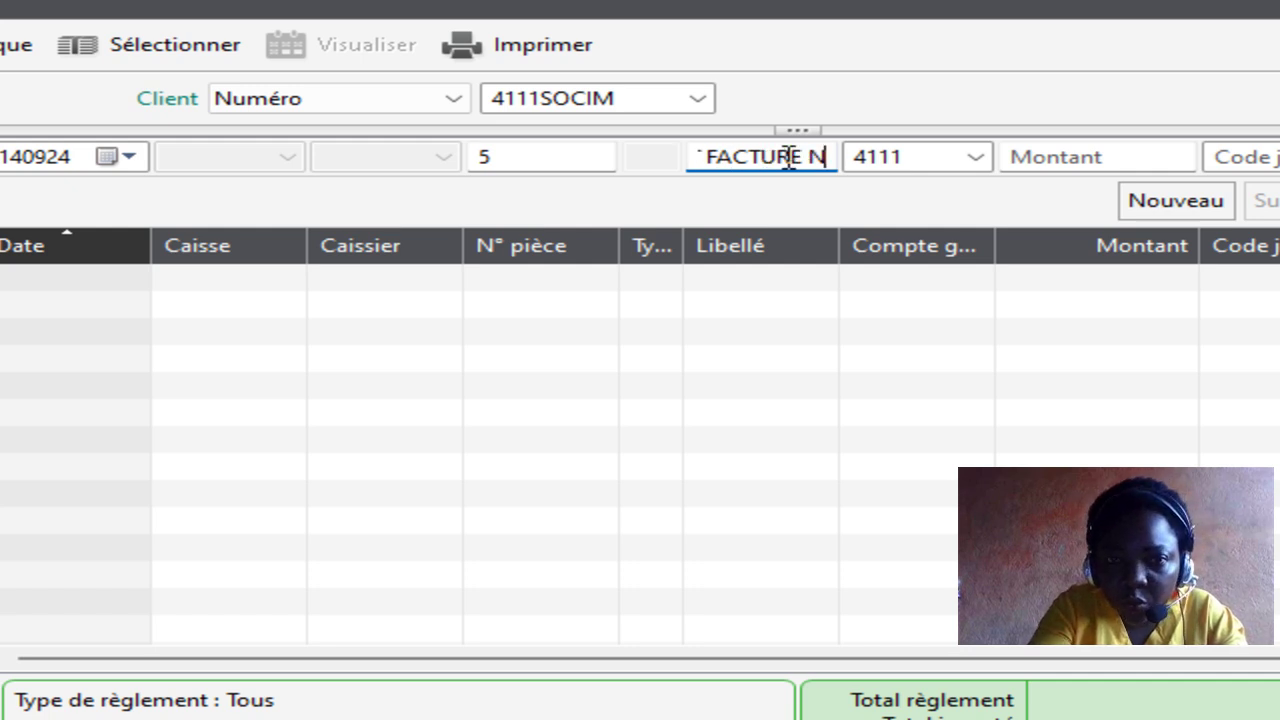
pyautogui.write('°')
pyautogui.press('BackSpace')
pyautogui.write('0')
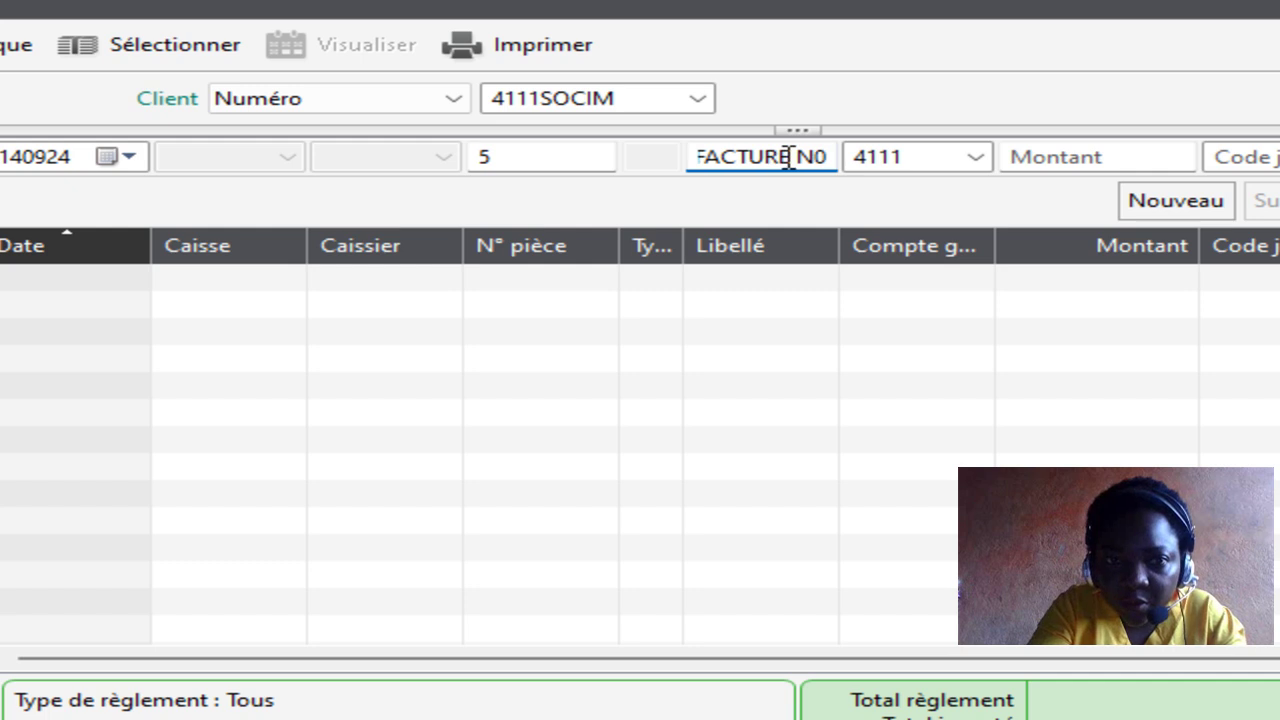
pyautogui.press('BackSpace')
pyautogui.write('°')
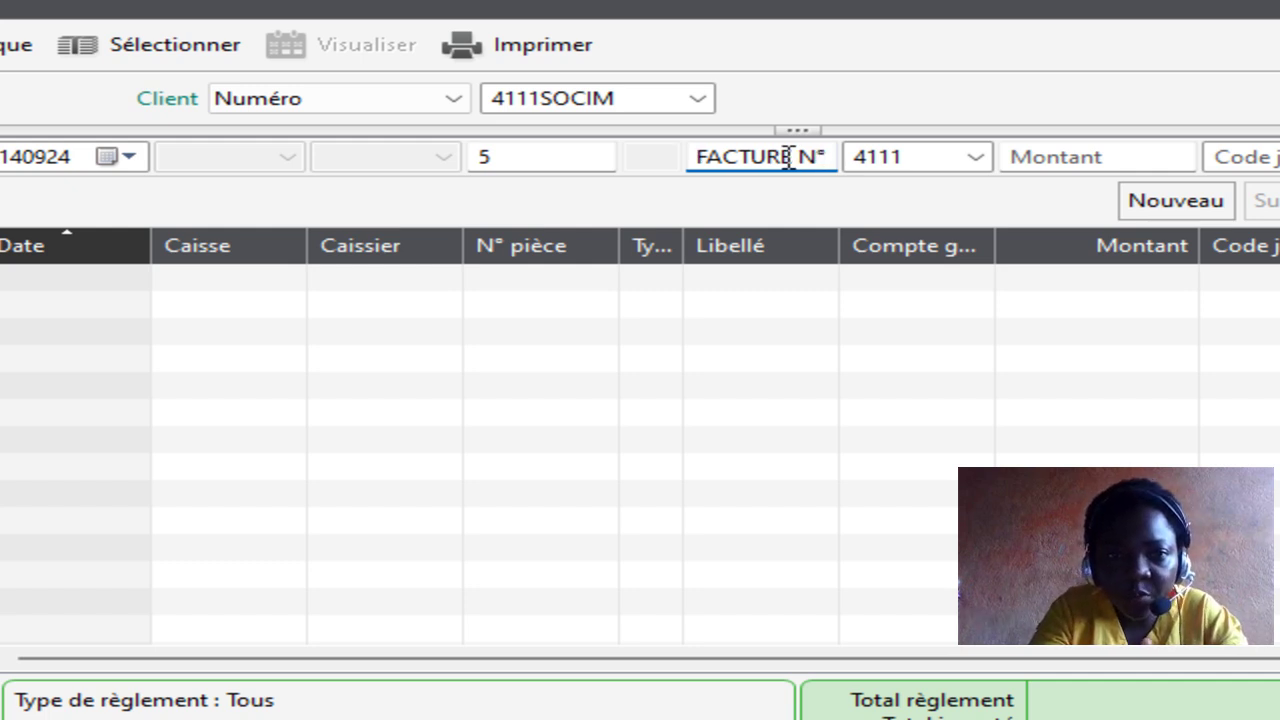
# Keep general account 4111 on the payment line and set the Montant to 200000.
pyautogui.click(977, 162)
pyautogui.click(977, 162)
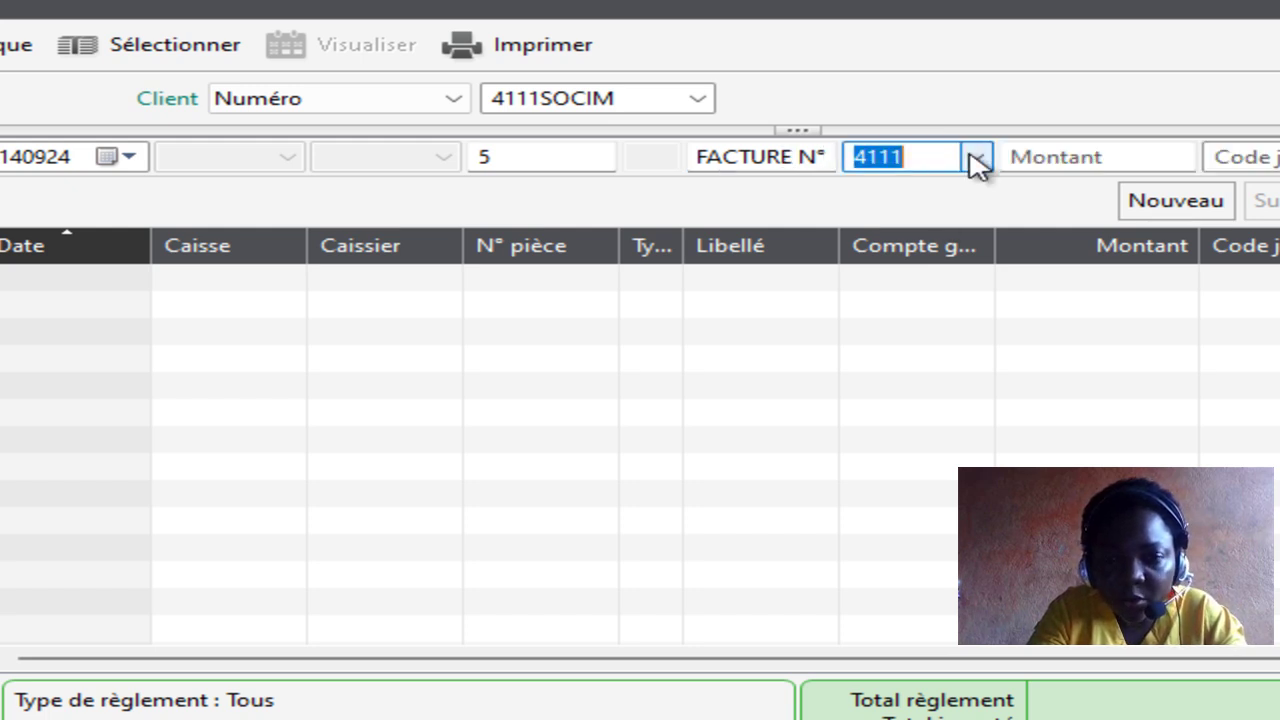
pyautogui.click(1034, 157)
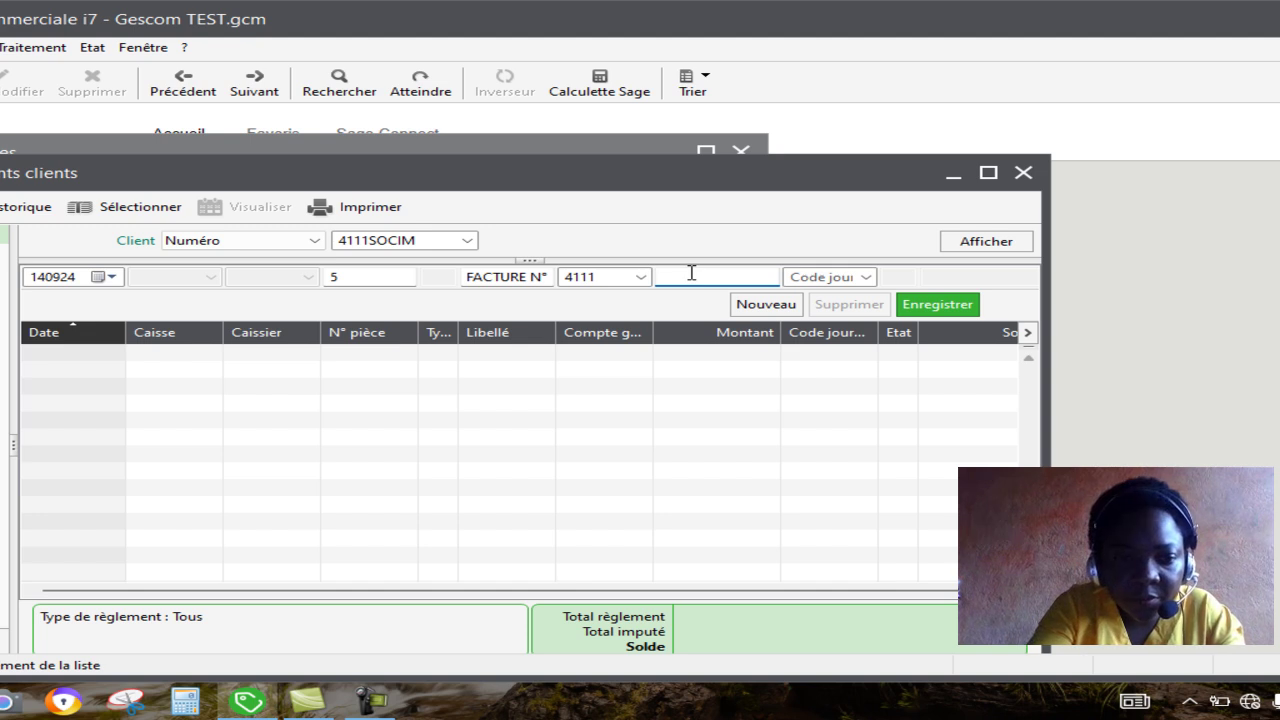
pyautogui.write('200000')
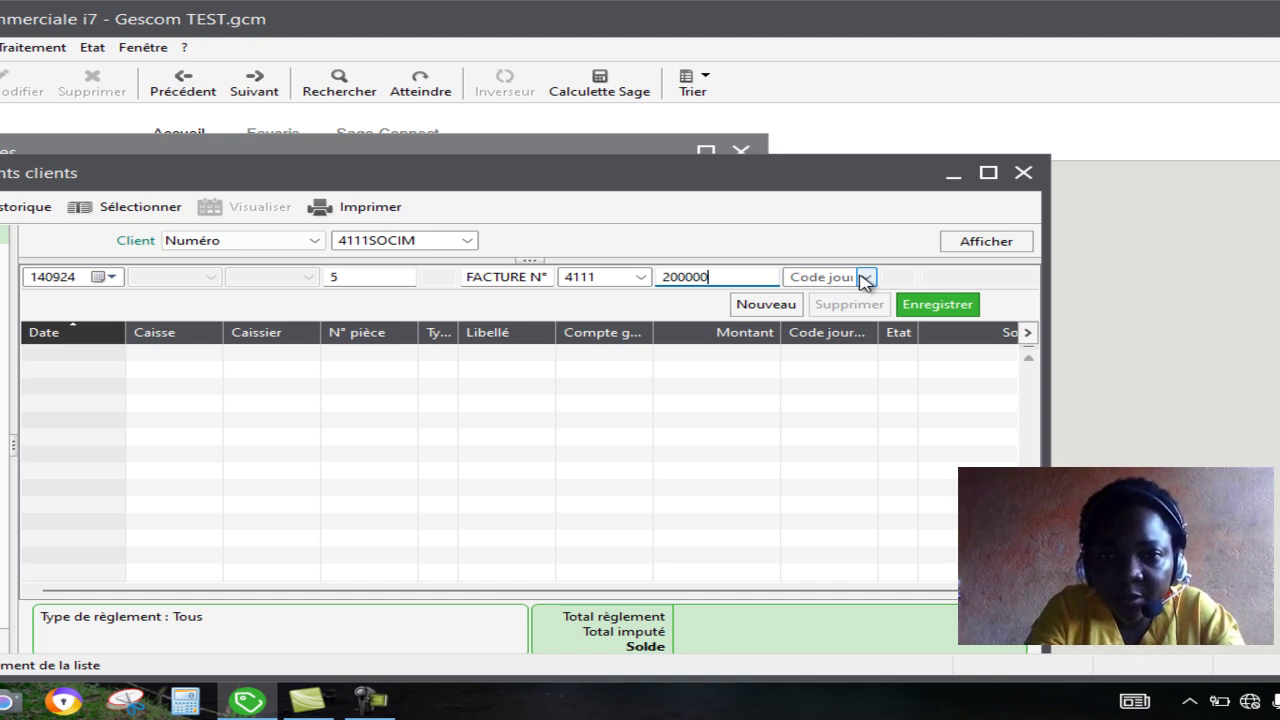
# Set the payment line's journal code to jc (caisse), checking the journal choices available.
pyautogui.click(870, 277)
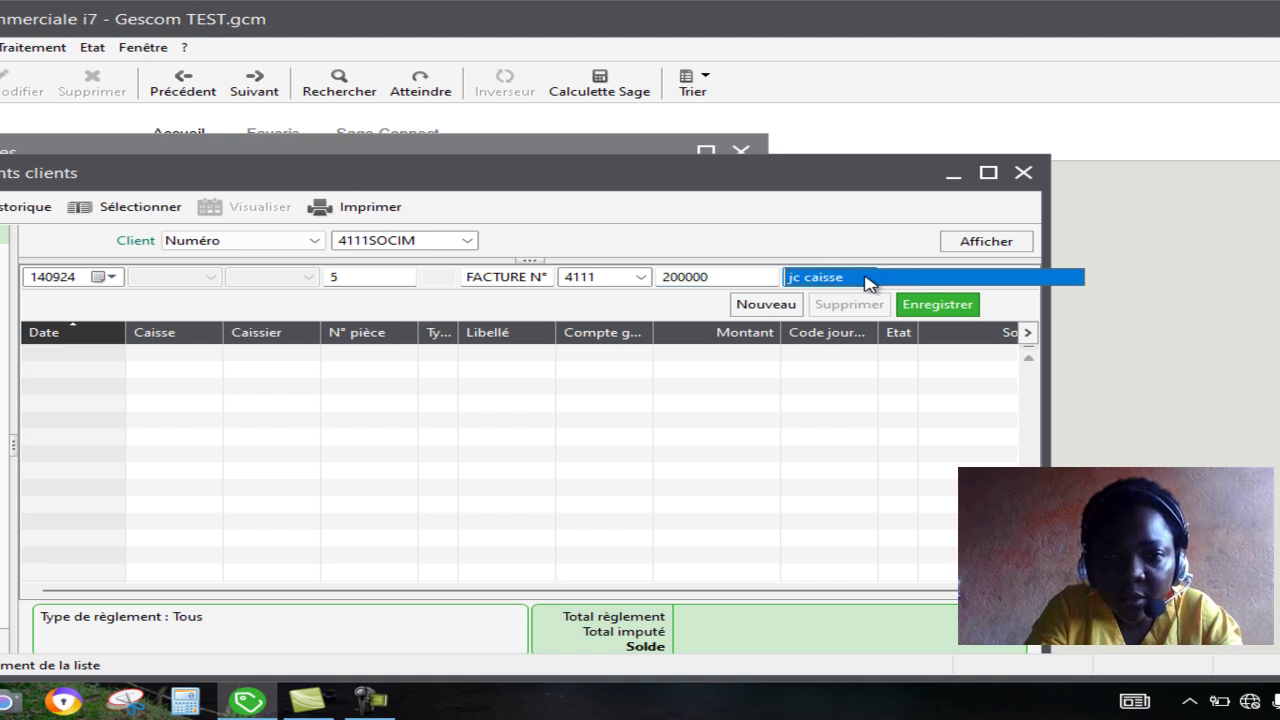
pyautogui.click(864, 277)
pyautogui.click(864, 277)
pyautogui.click(864, 278)
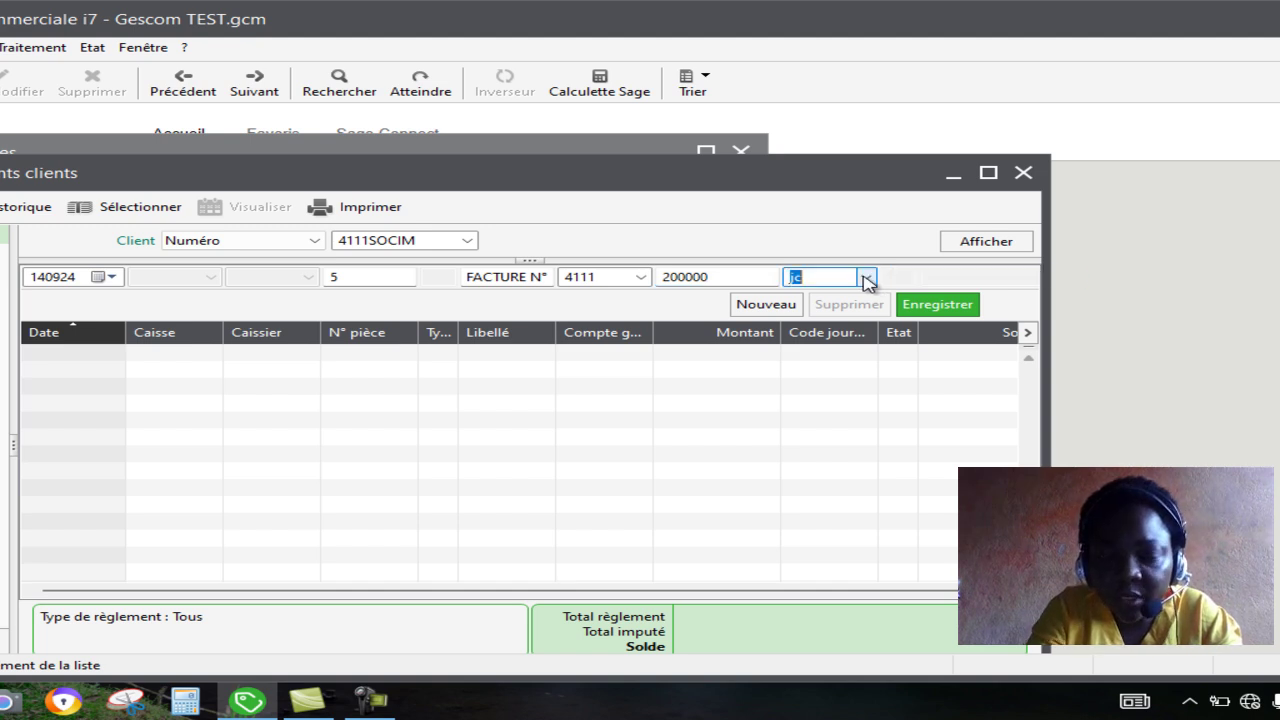
pyautogui.click(866, 280)
pyautogui.click(866, 280)
pyautogui.click(866, 280)
pyautogui.click(866, 280)
pyautogui.press('BackSpace')
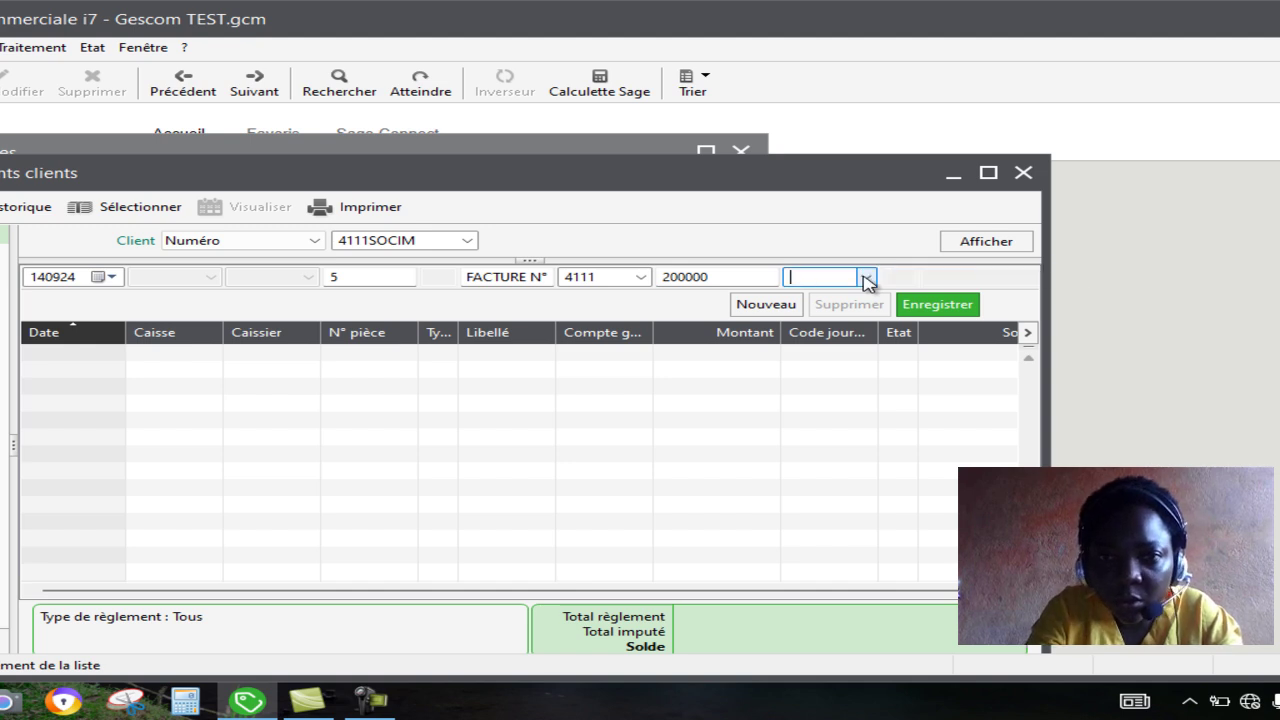
pyautogui.click(866, 280)
pyautogui.click(866, 280)
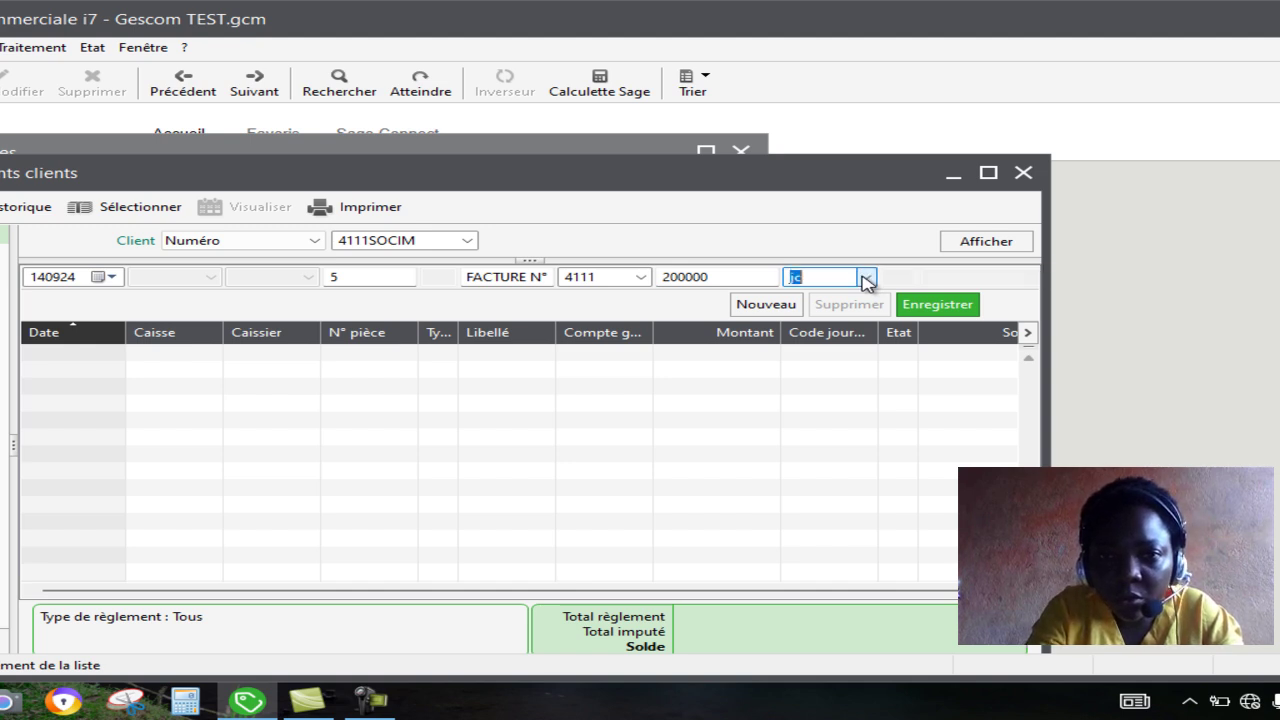
pyautogui.press('BackSpace')
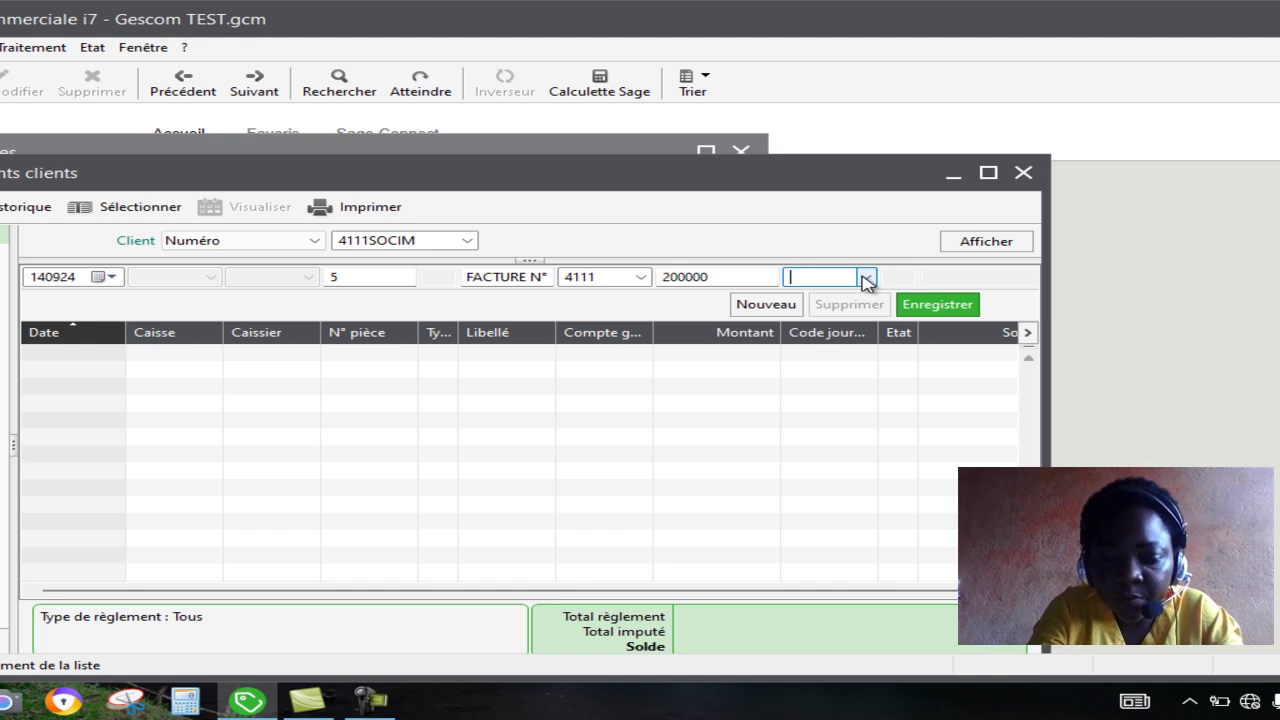
pyautogui.click(866, 280)
pyautogui.click(866, 280)
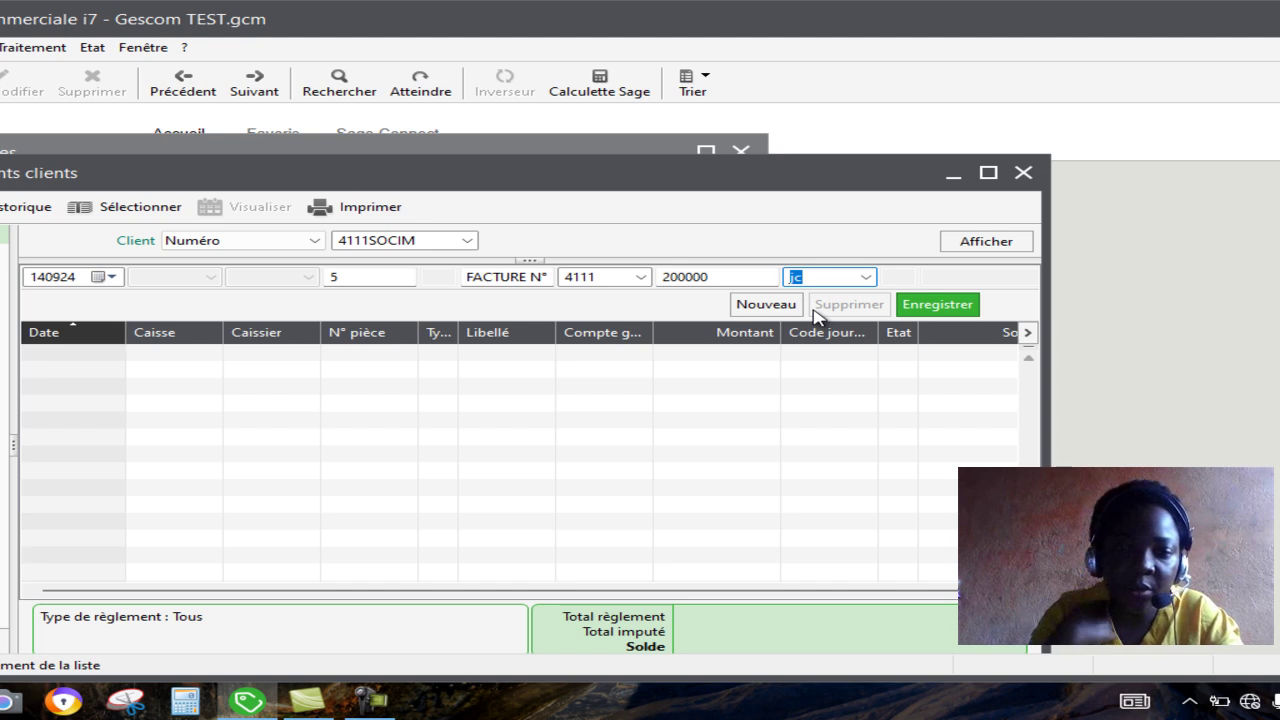
# Minimize the customer payment entry, examine the journal codes list (Codes journaux), and close the list.
pyautogui.click(953, 174)
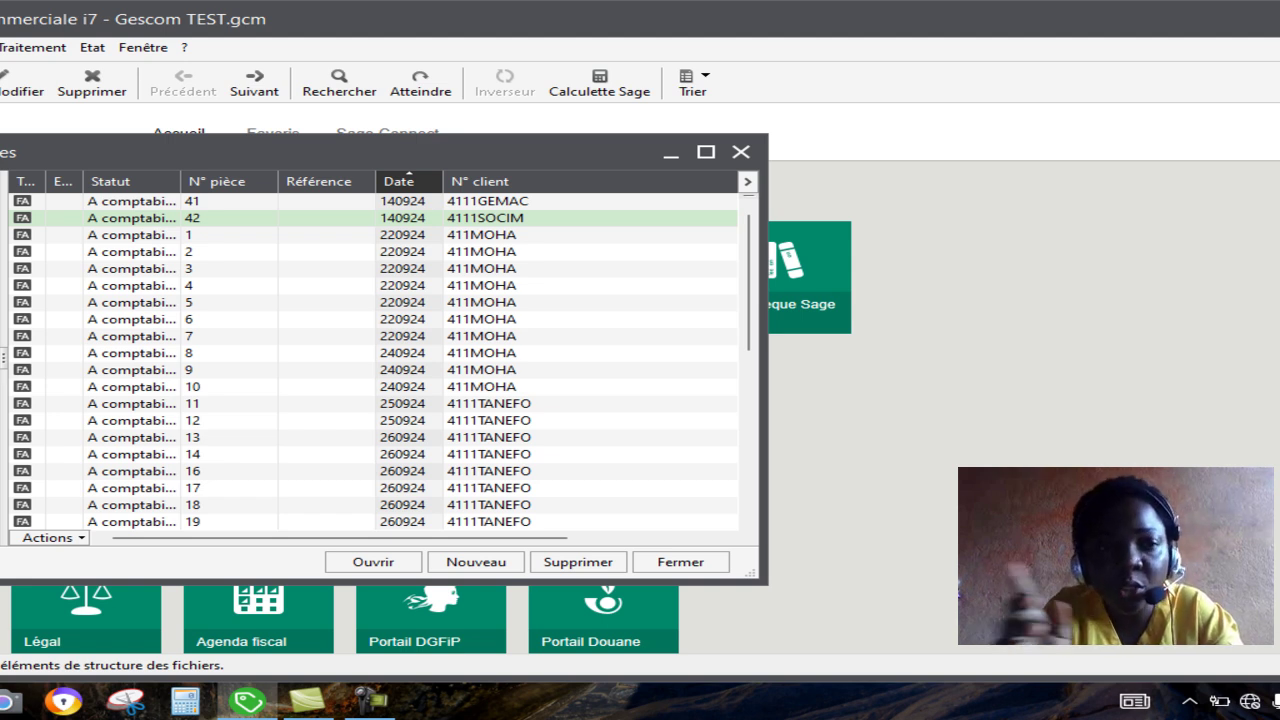
pyautogui.click(0, 47)
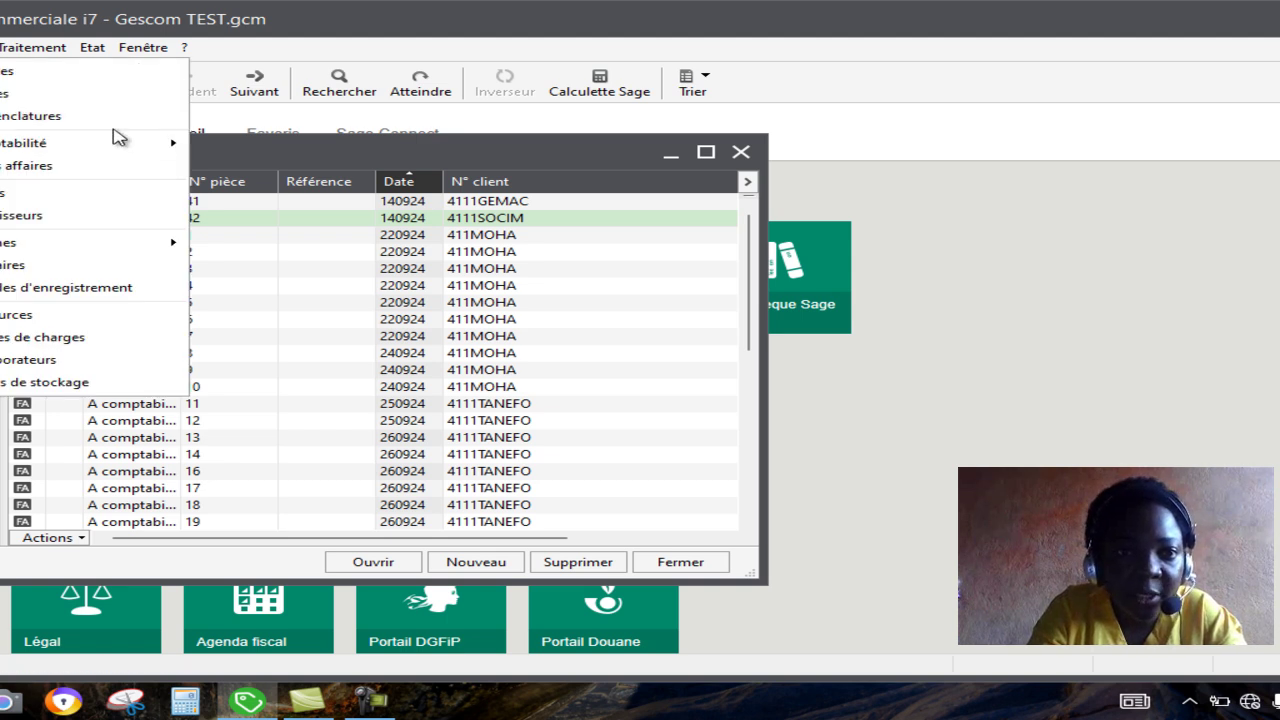
pyautogui.moveTo(118, 142)
pyautogui.click(280, 212)
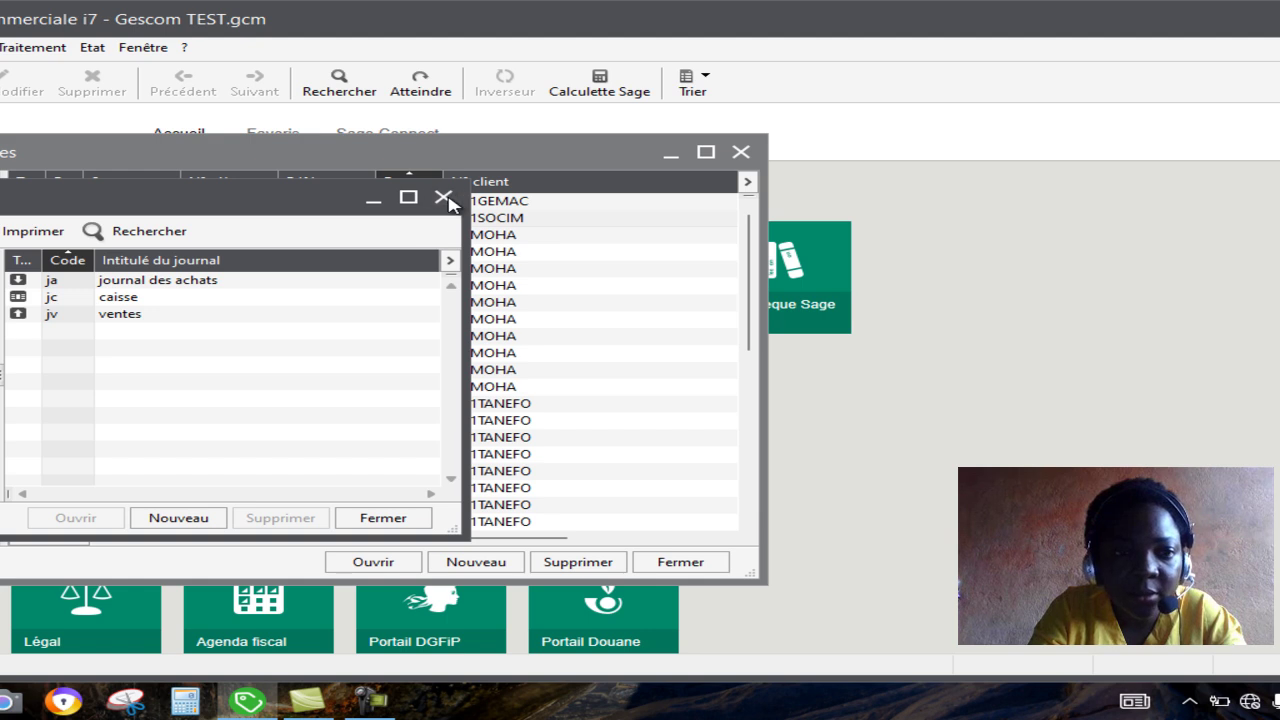
pyautogui.click(445, 198)
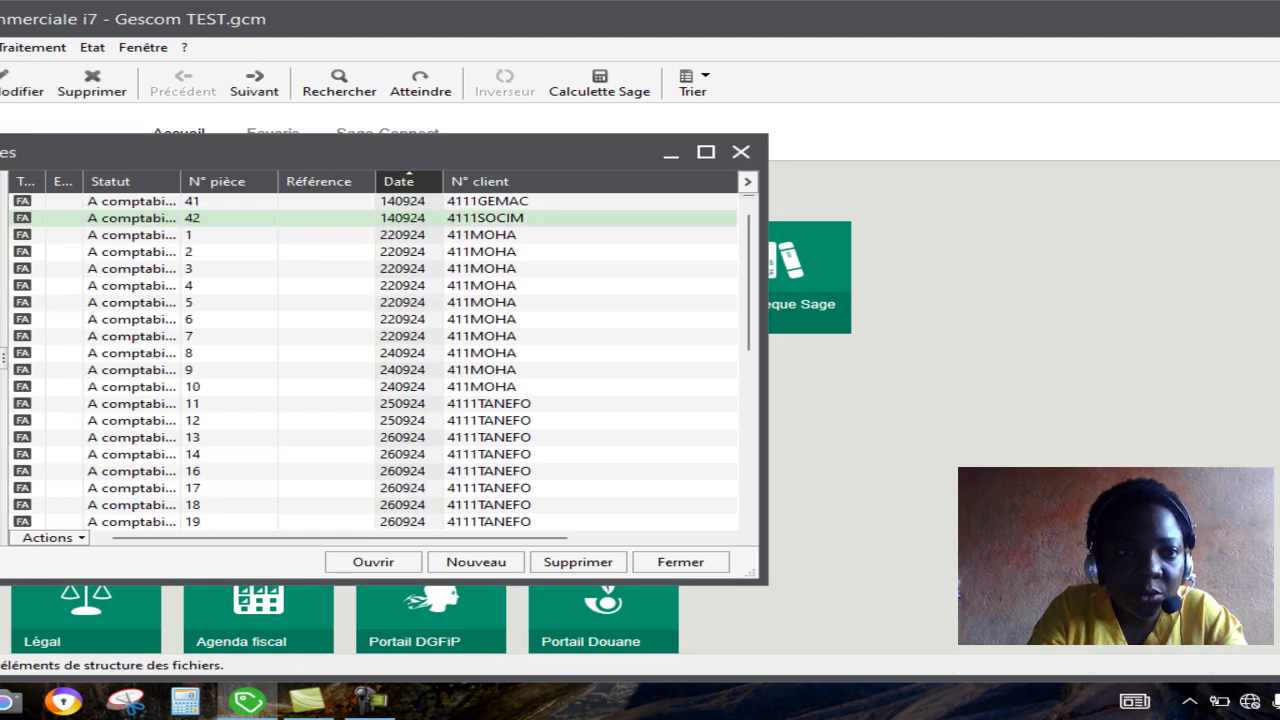
# Examine the accounts in the Plan comptable, then close it and the sales documents list.
pyautogui.click(20, 47)
pyautogui.moveTo(72, 150)
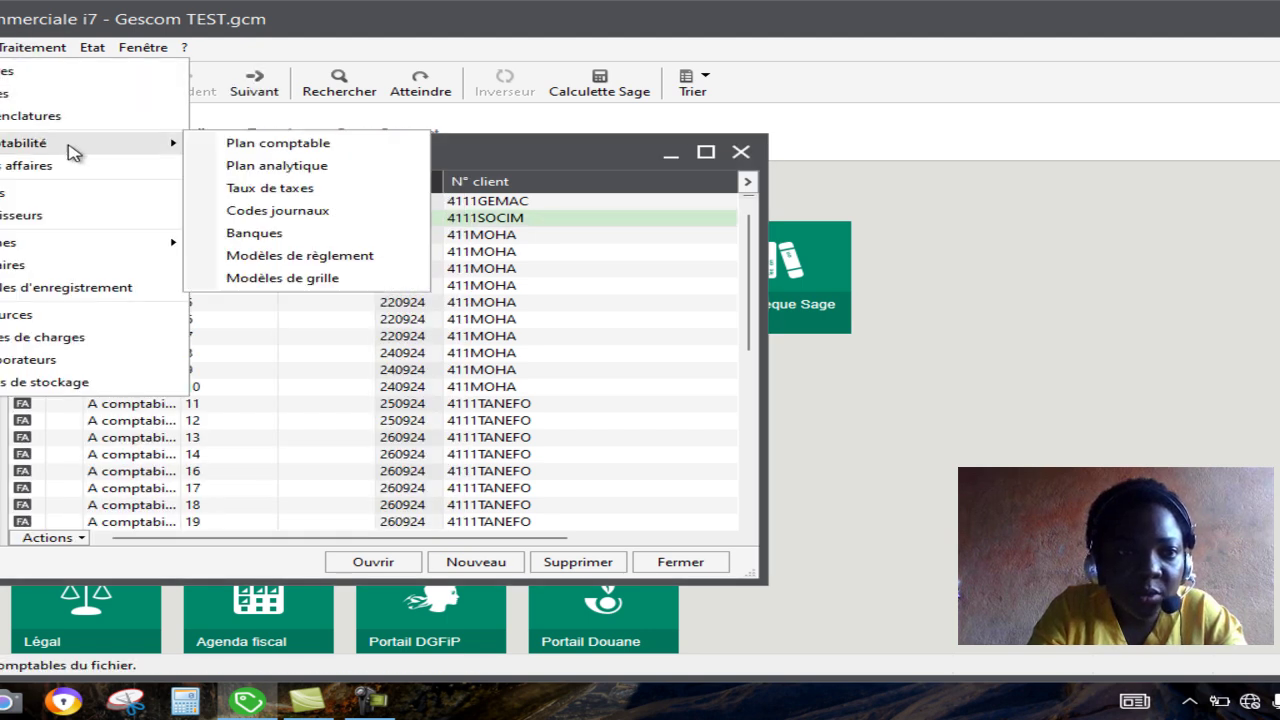
pyautogui.click(309, 143)
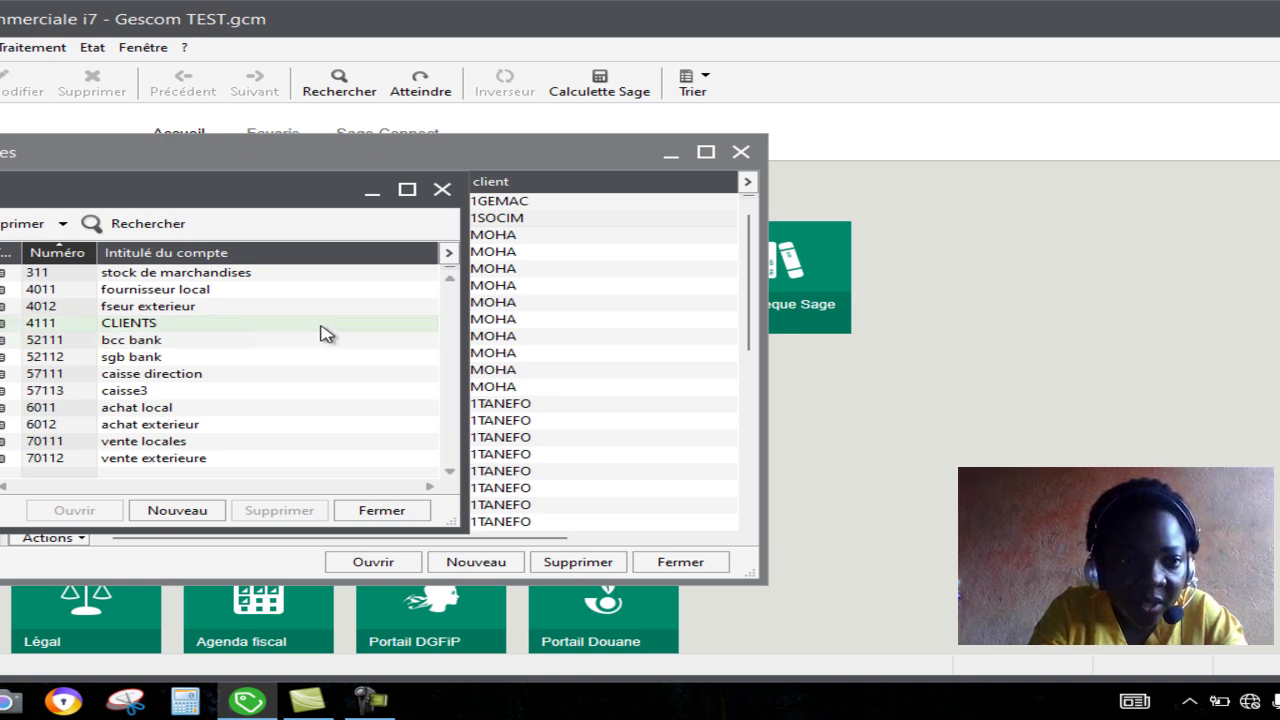
pyautogui.click(441, 189)
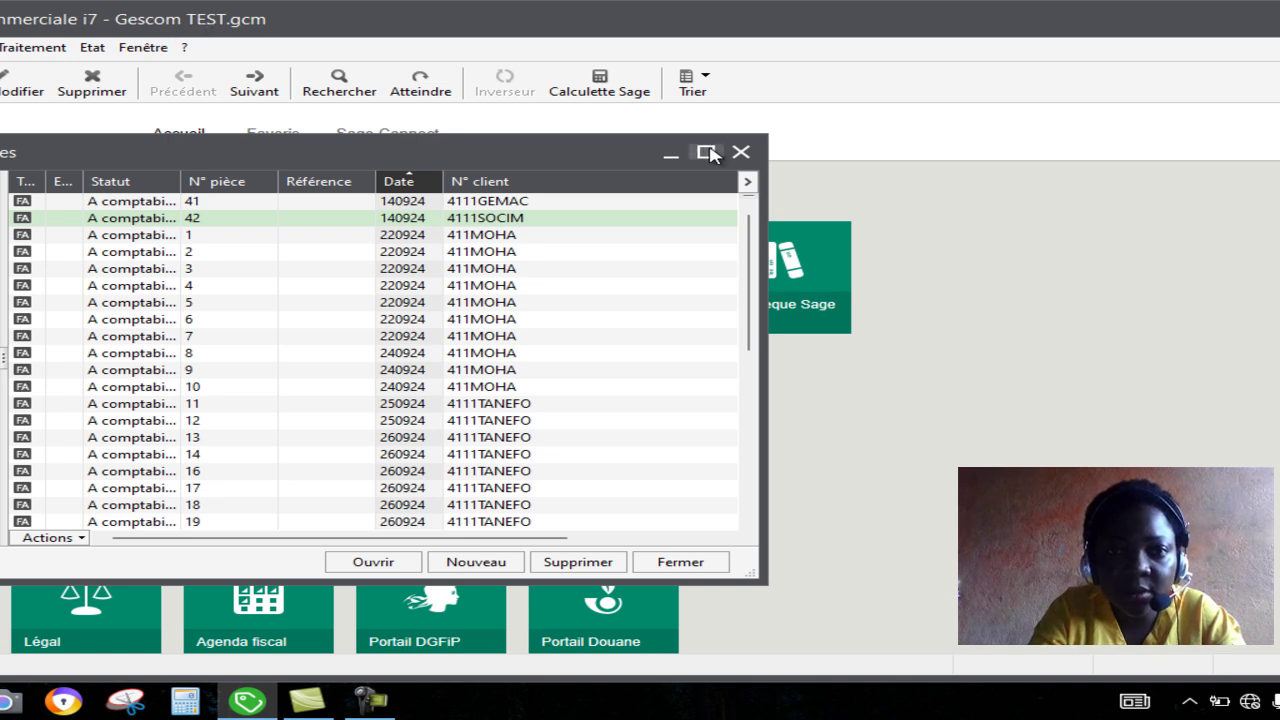
pyautogui.click(741, 152)
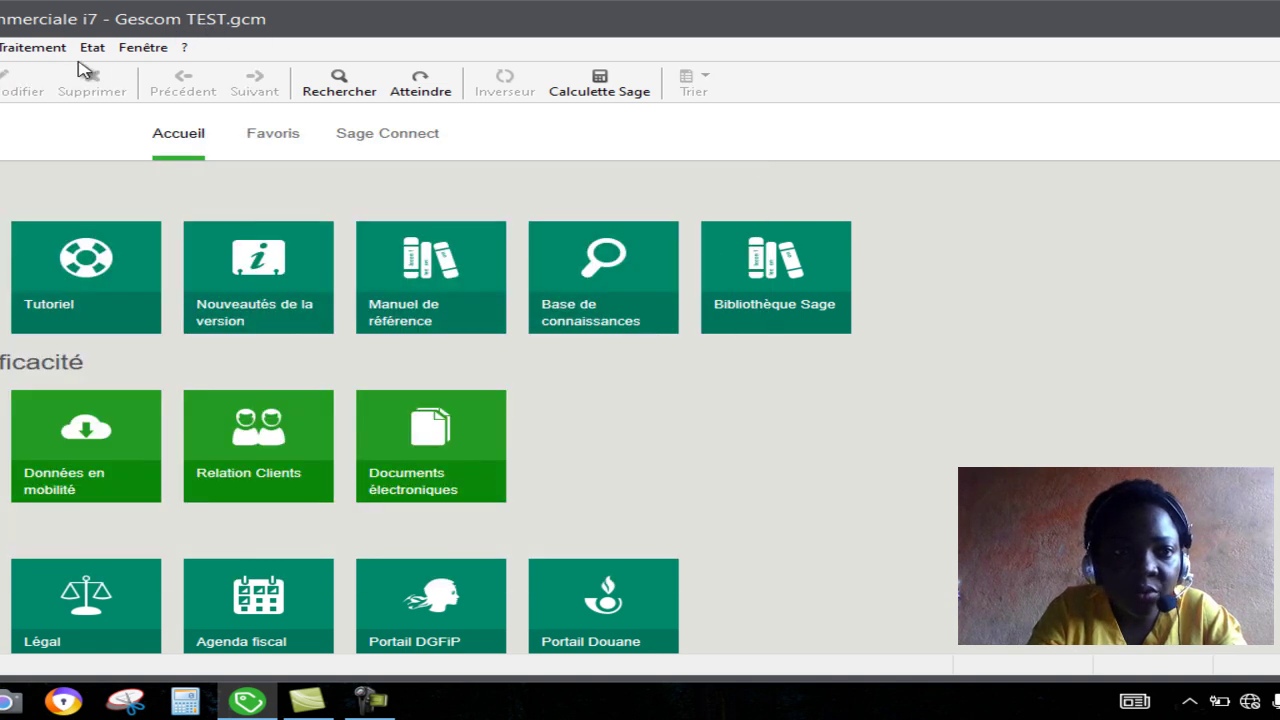
# Reopen the Codes journaux list to recheck the available journals, then close it.
pyautogui.click(2, 47)
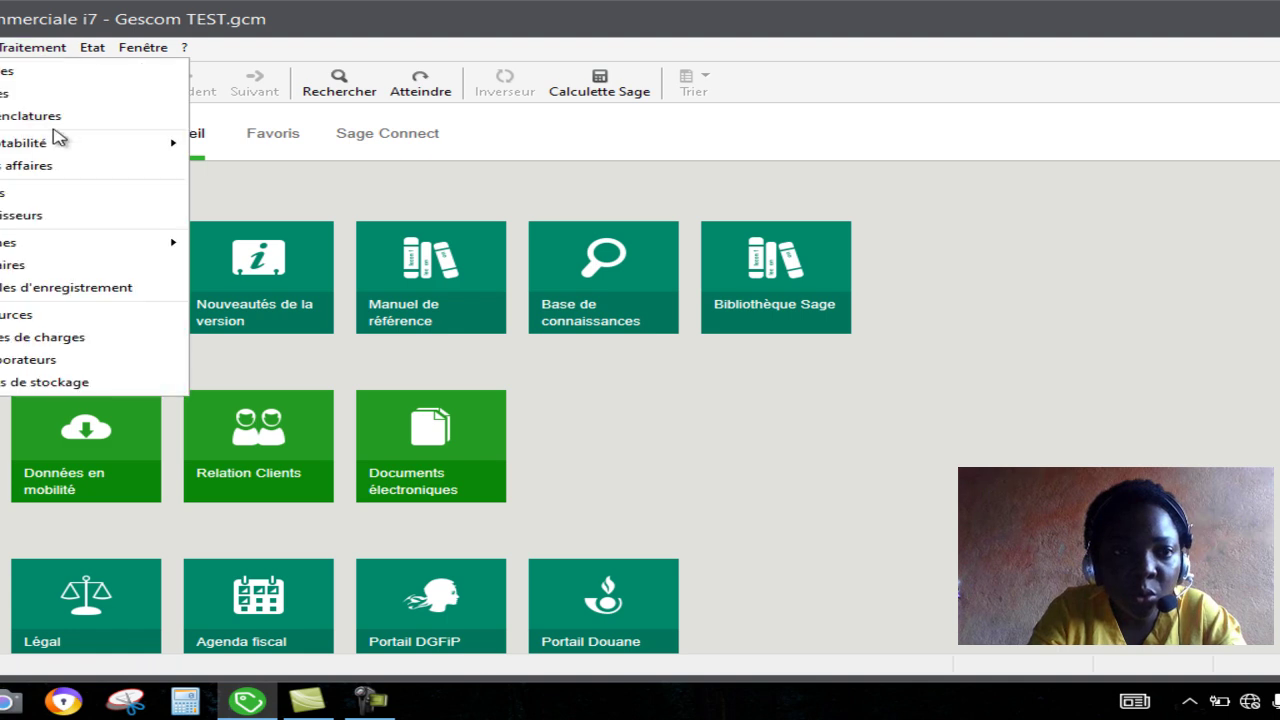
pyautogui.moveTo(78, 153)
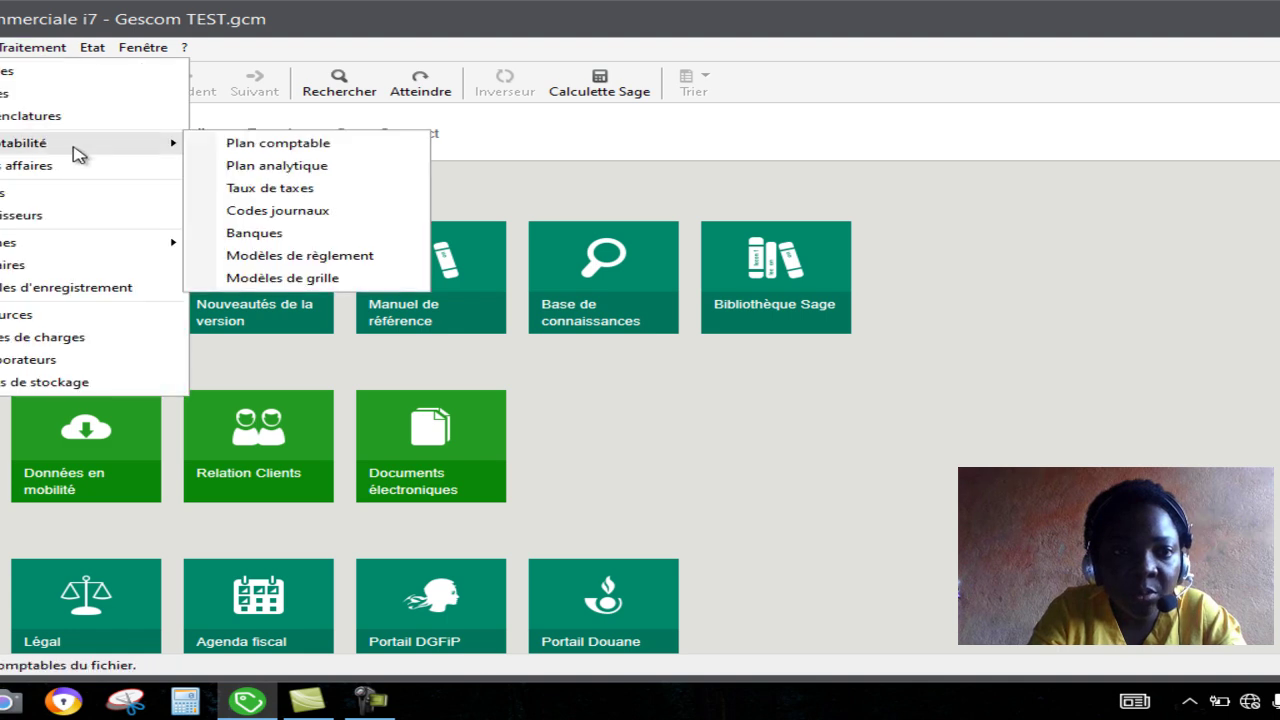
pyautogui.click(288, 211)
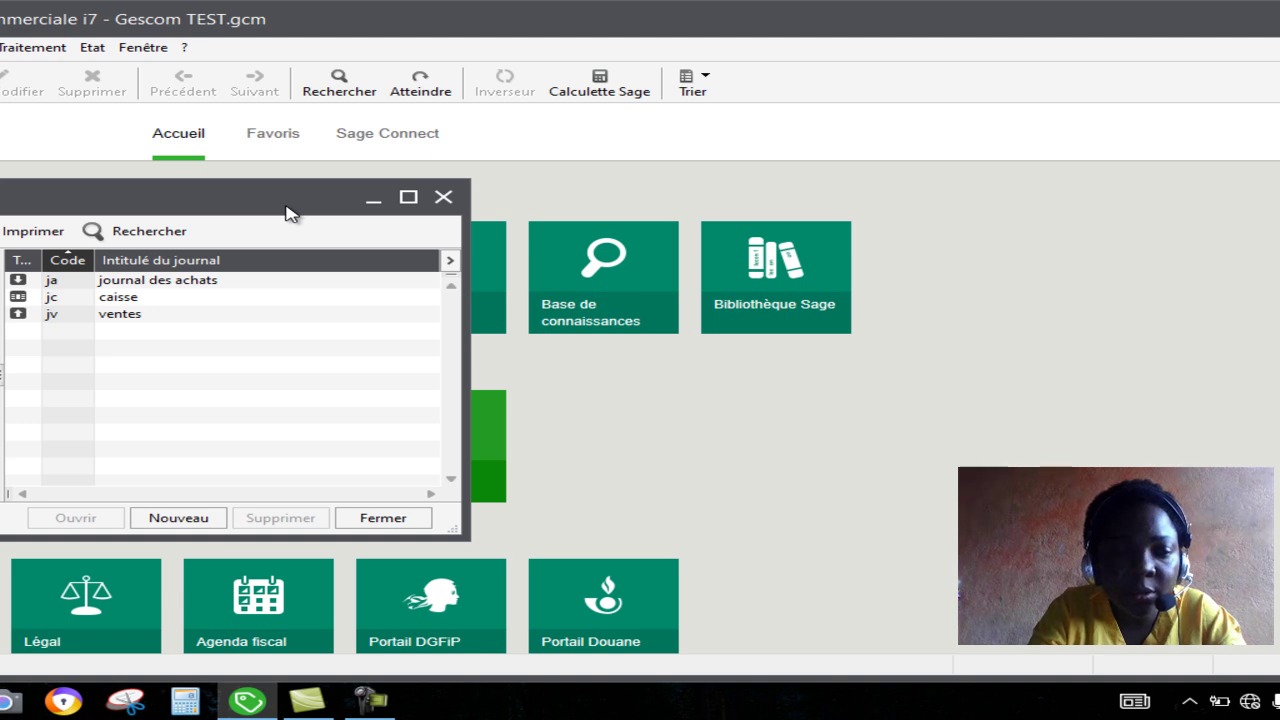
pyautogui.click(443, 198)
# Reopen the Plan comptable to recheck the bank and cash accounts, then close it.
pyautogui.click(0, 47)
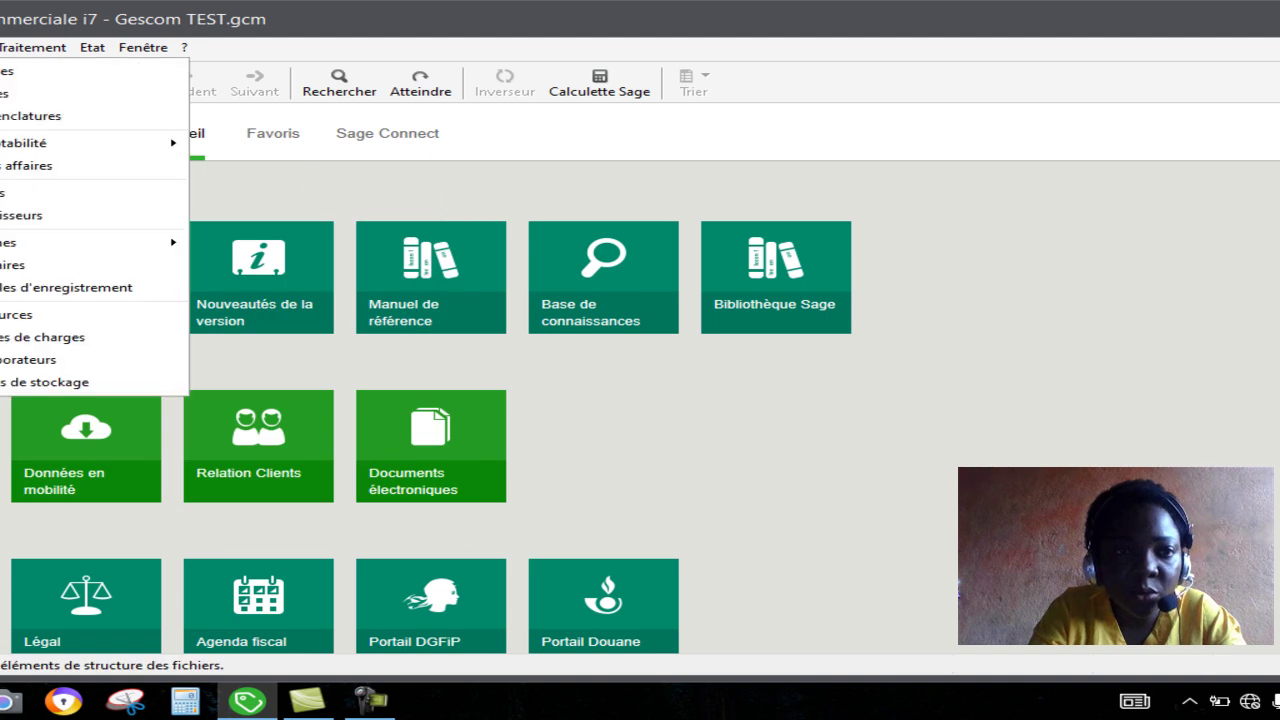
pyautogui.moveTo(50, 138)
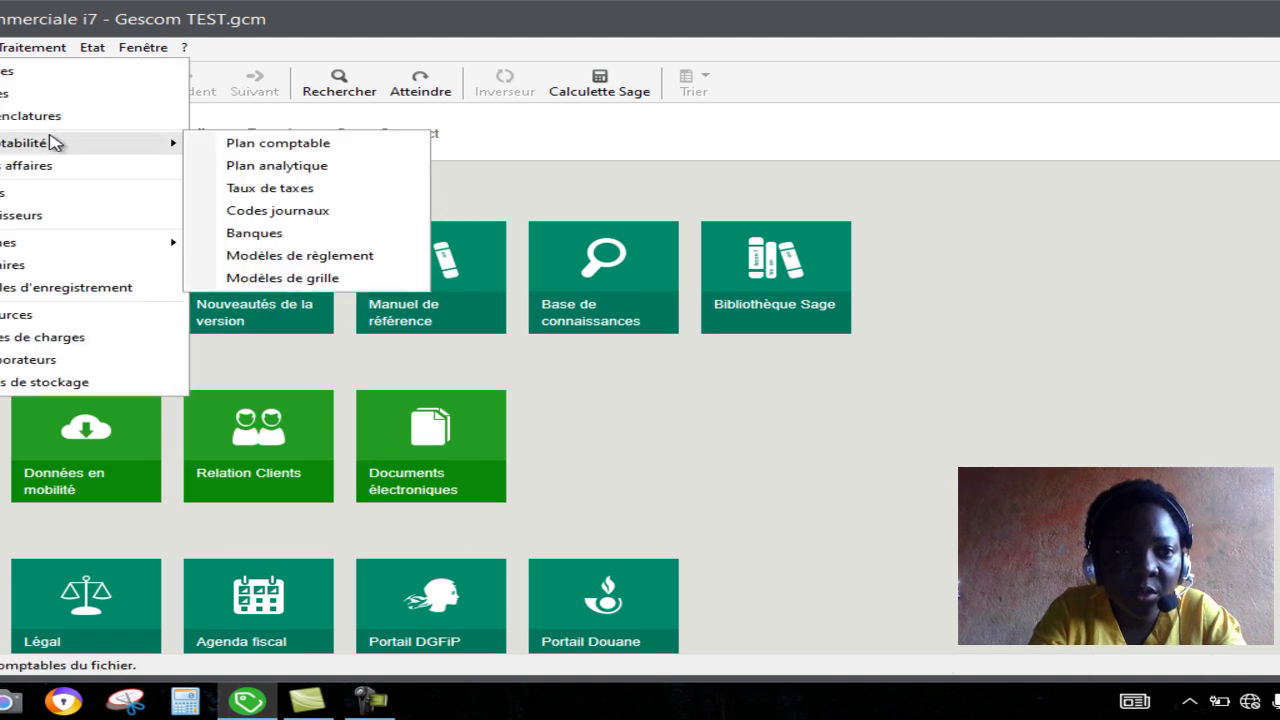
pyautogui.click(226, 145)
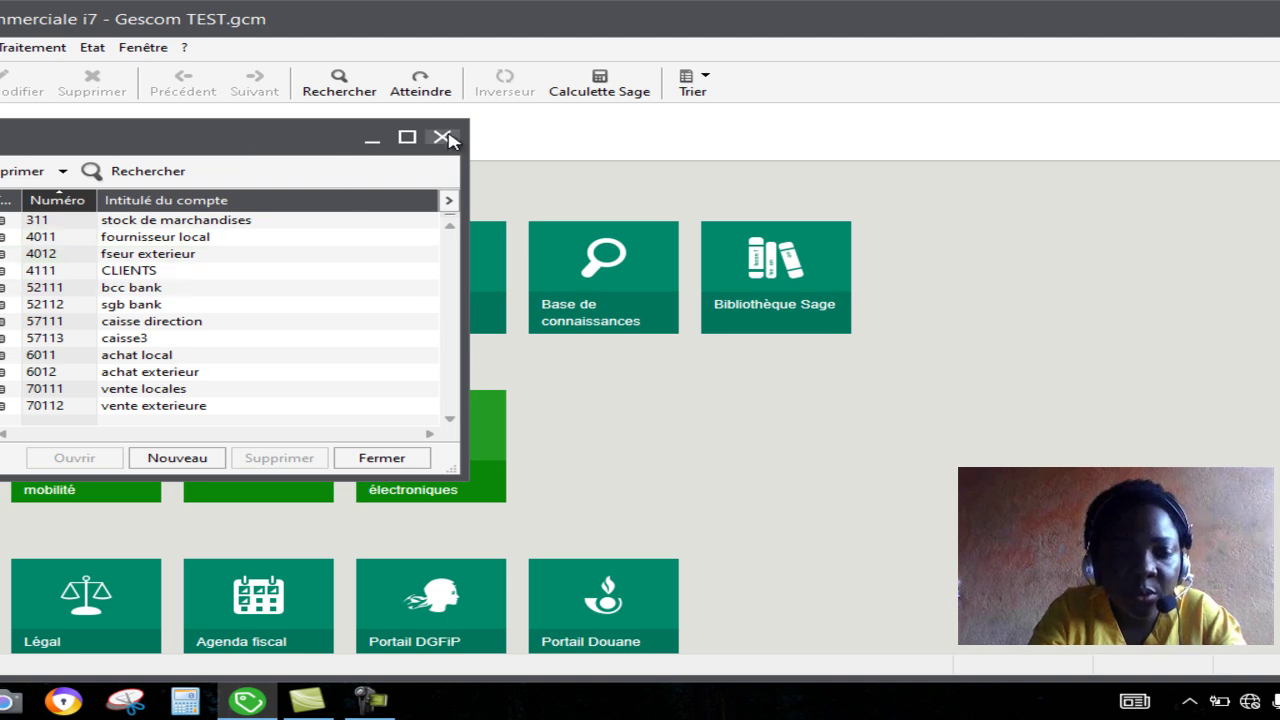
pyautogui.click(448, 138)
# Start a new Trésorerie journal in Codes journaux with code JBCC and title BCC BANK, then continue to its treasury settings.
pyautogui.click(0, 47)
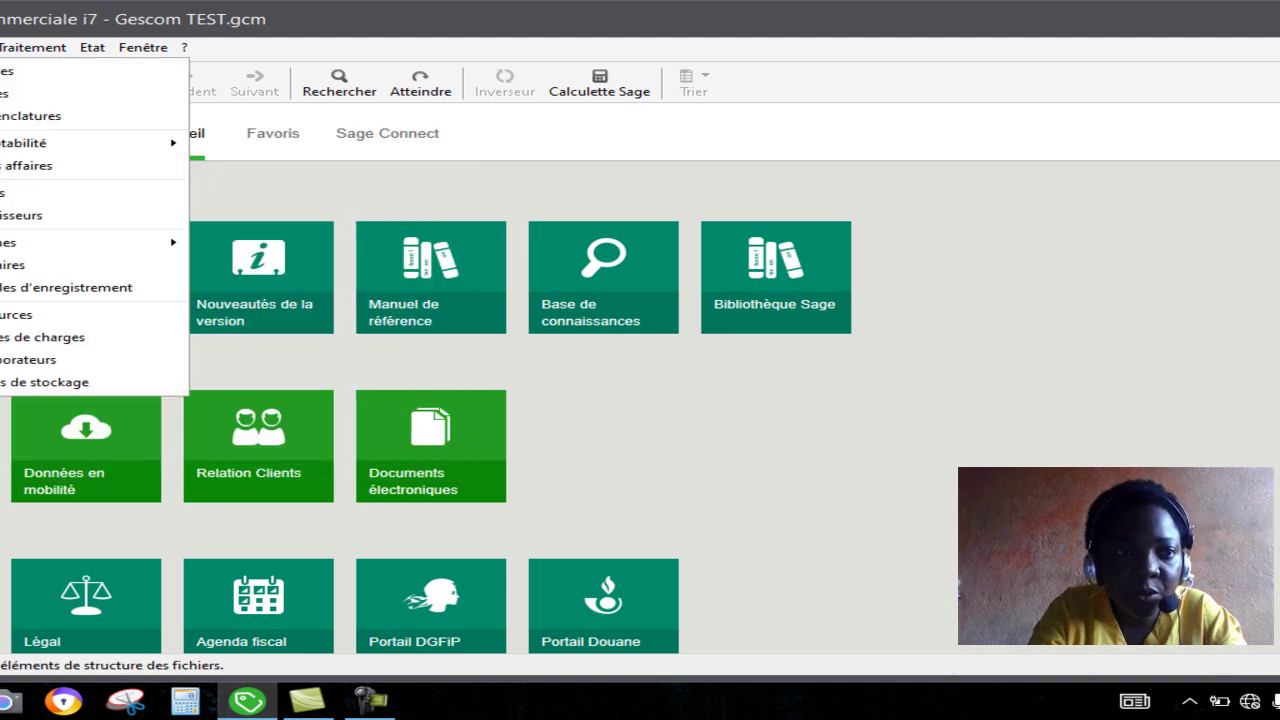
pyautogui.moveTo(134, 145)
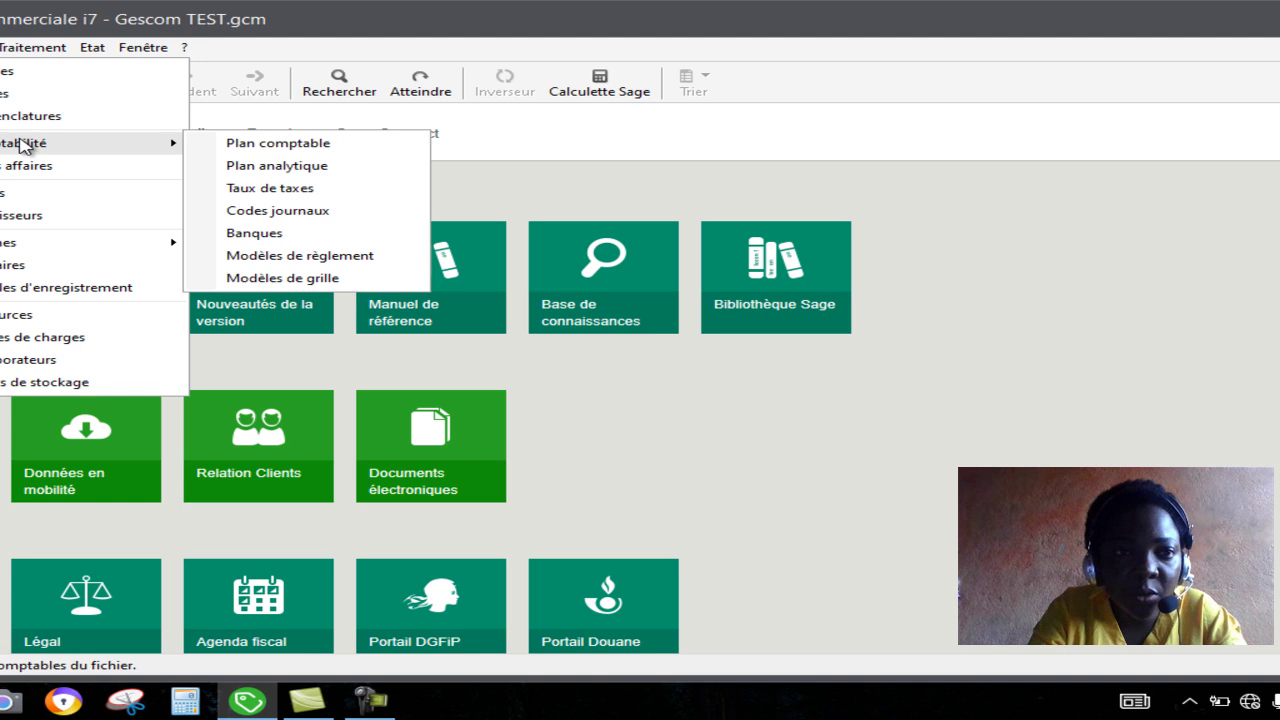
pyautogui.click(296, 212)
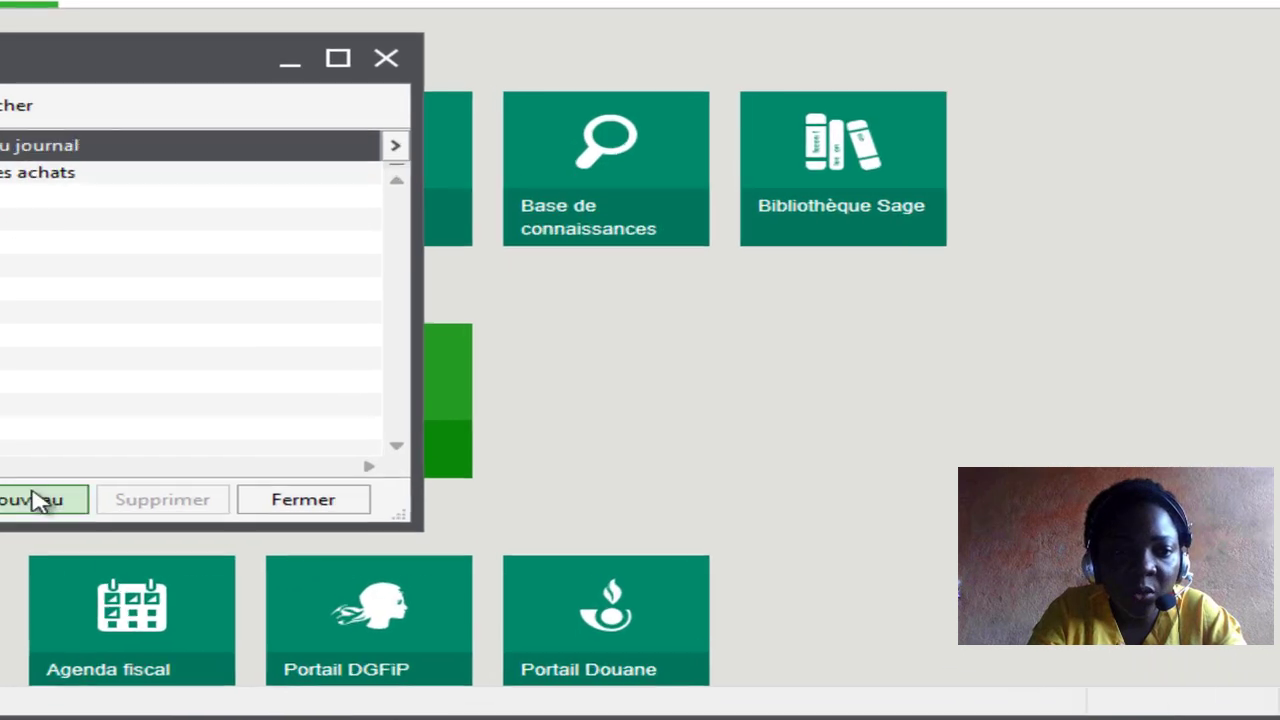
pyautogui.click(178, 517)
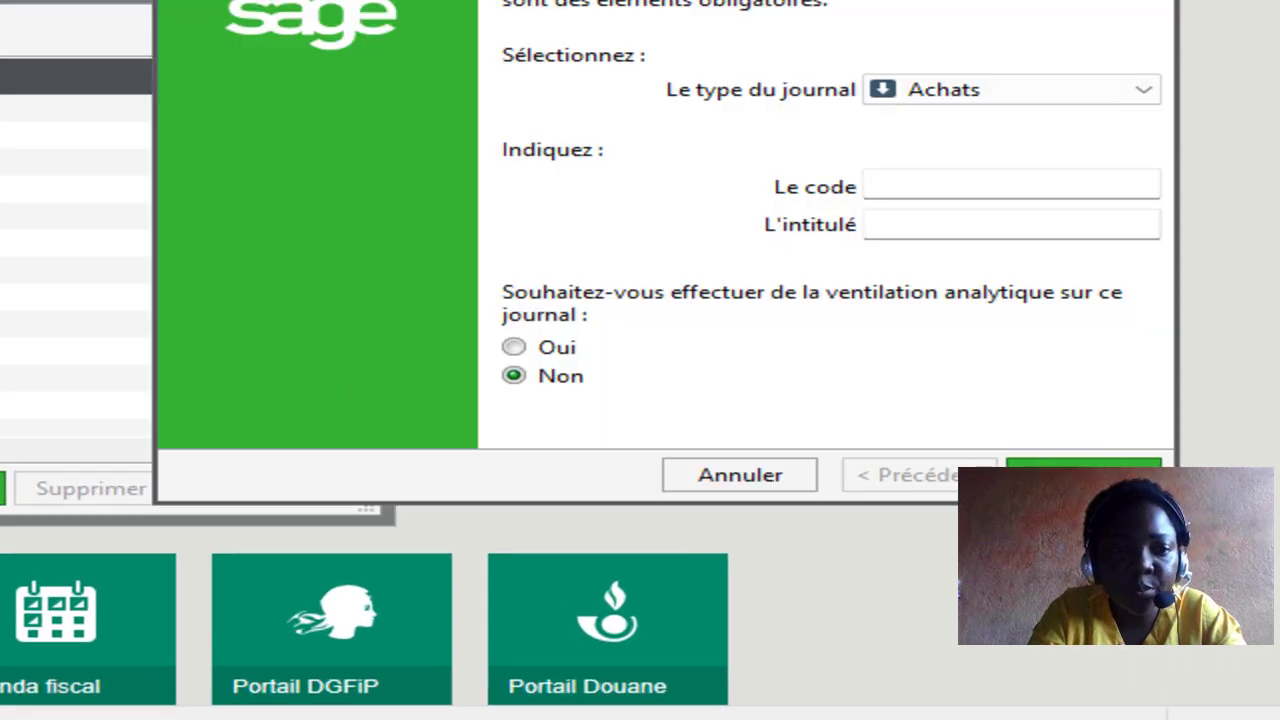
pyautogui.click(1143, 92)
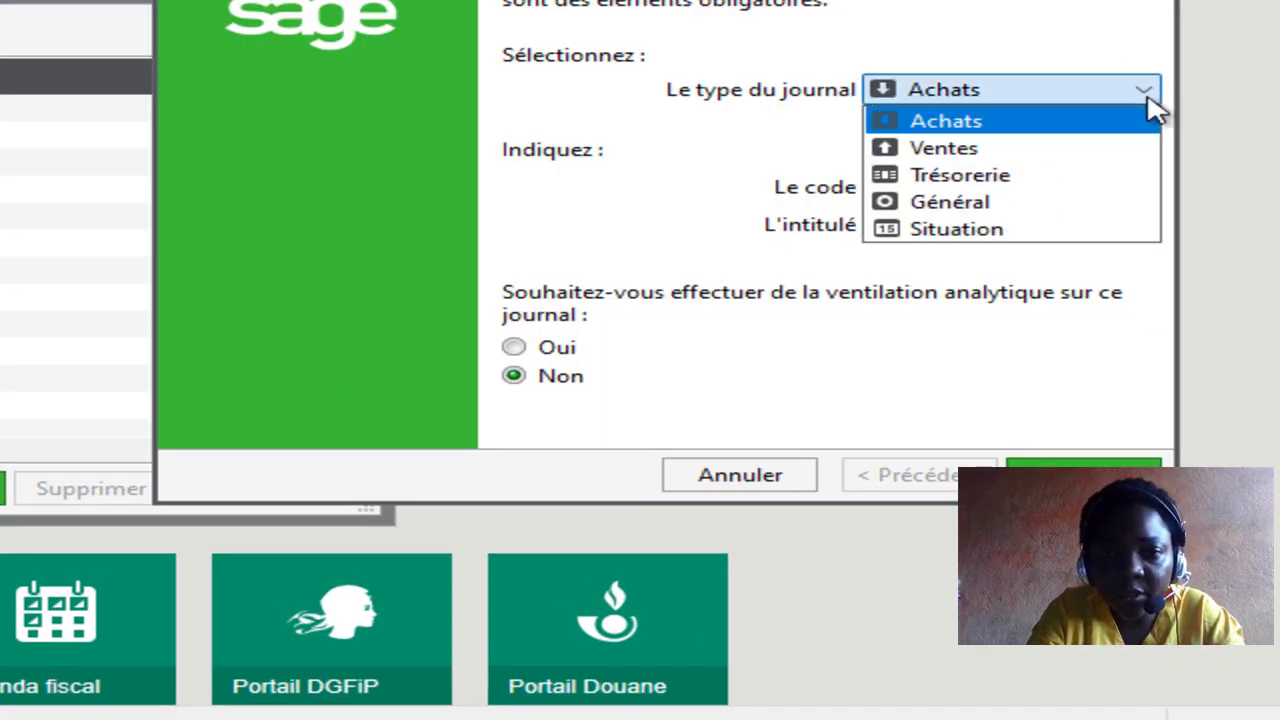
pyautogui.click(1022, 187)
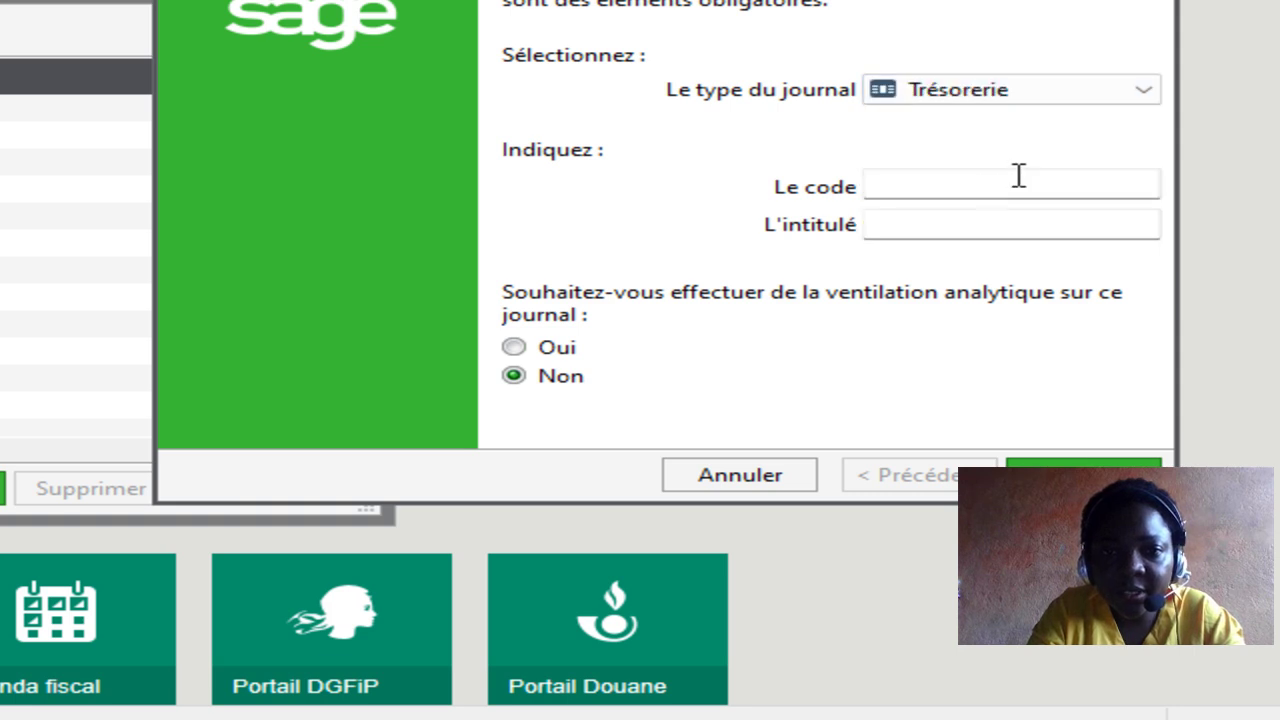
pyautogui.click(953, 196)
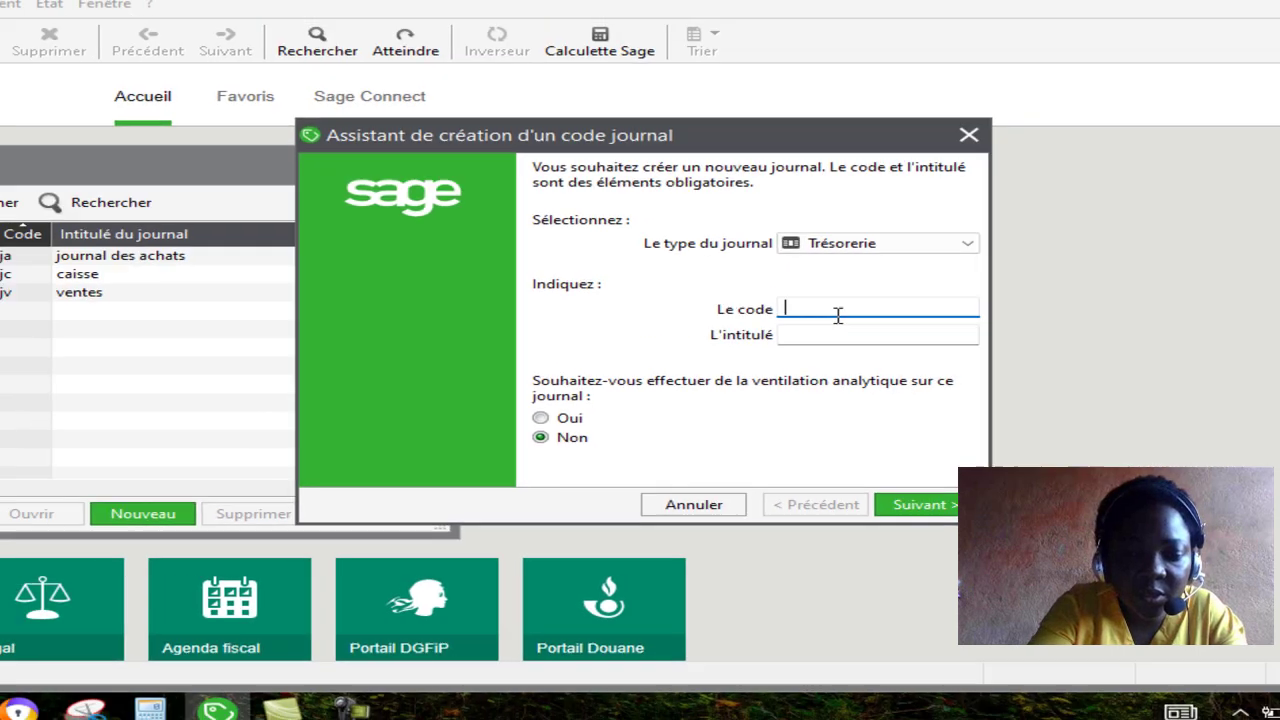
pyautogui.write('JBCC')
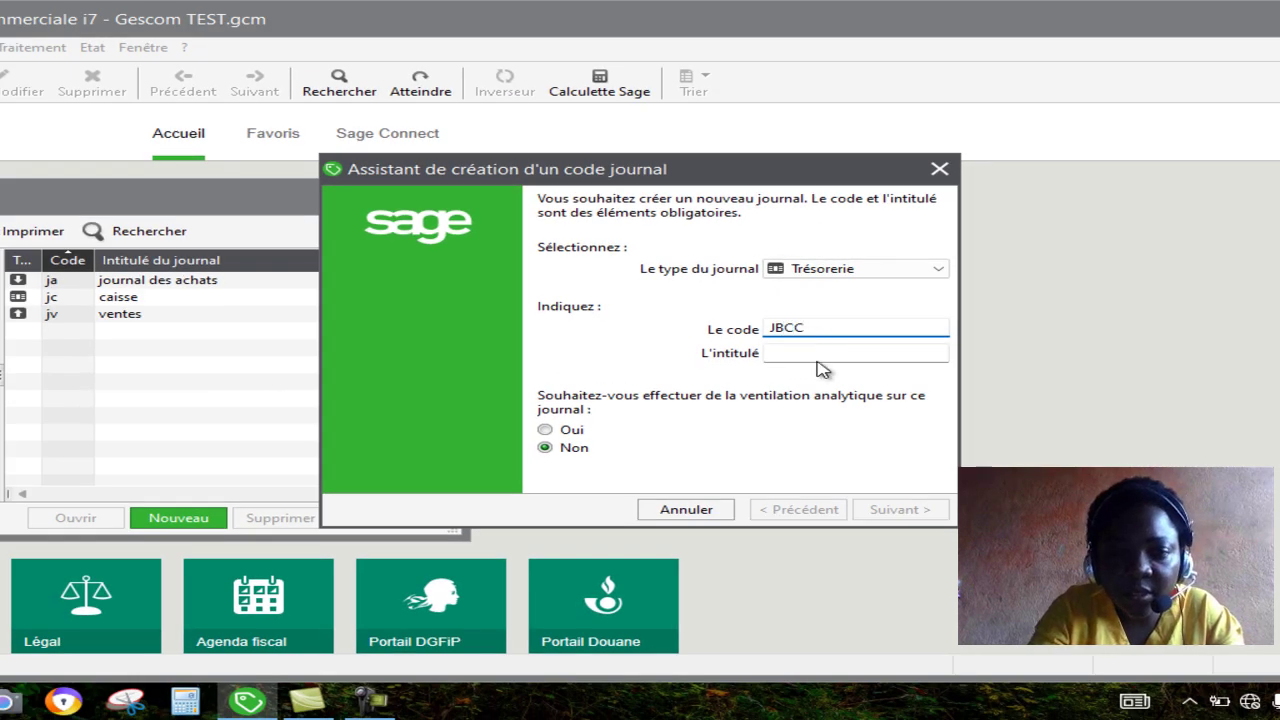
pyautogui.click(791, 352)
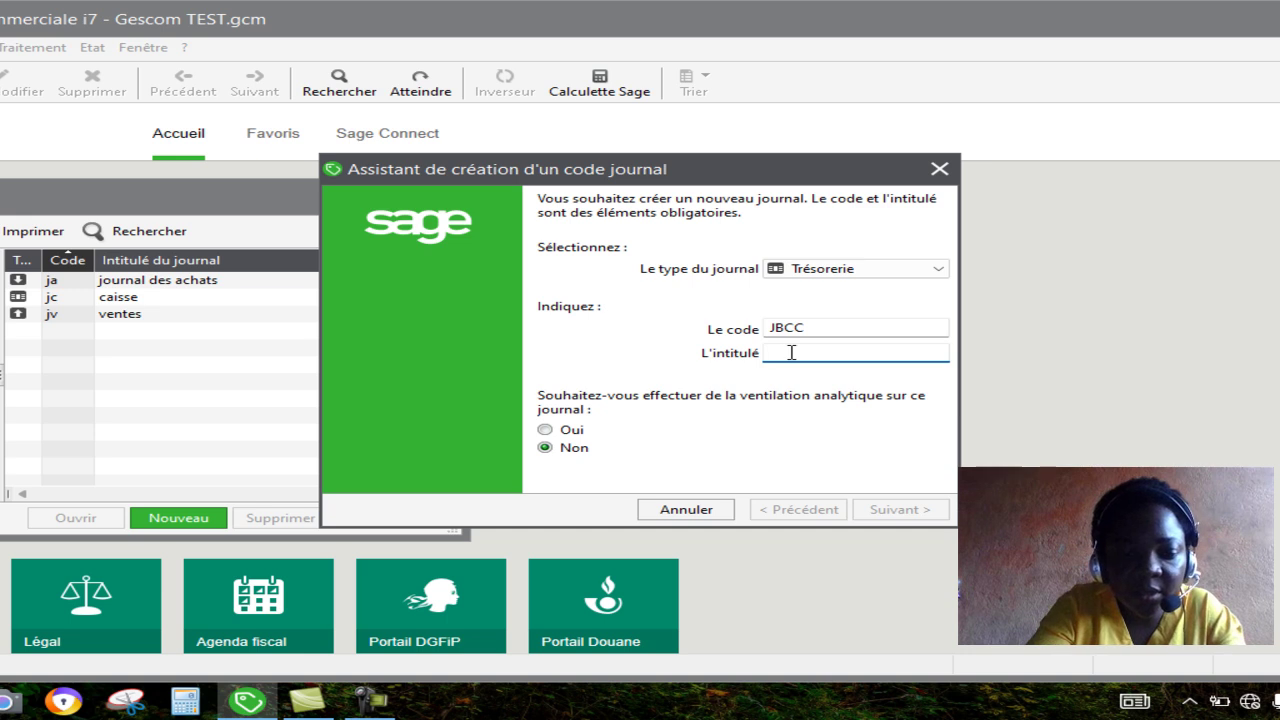
pyautogui.write('BCC B')
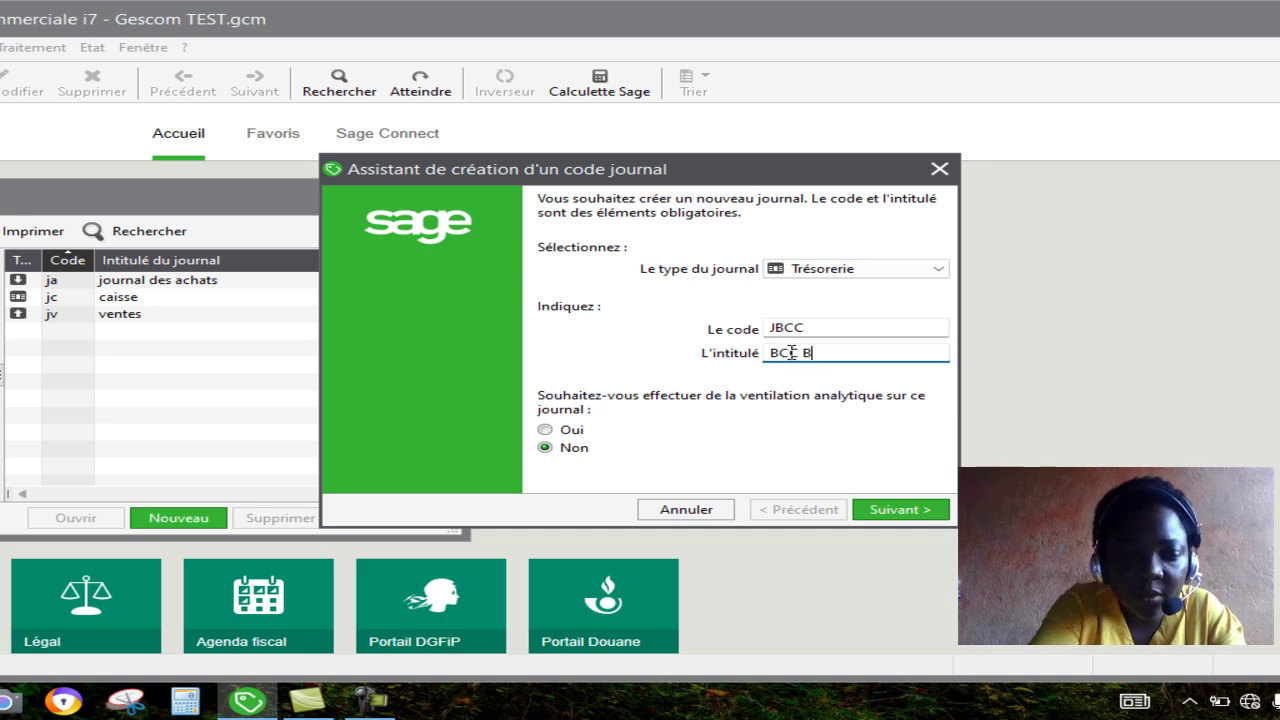
pyautogui.write('ANK')
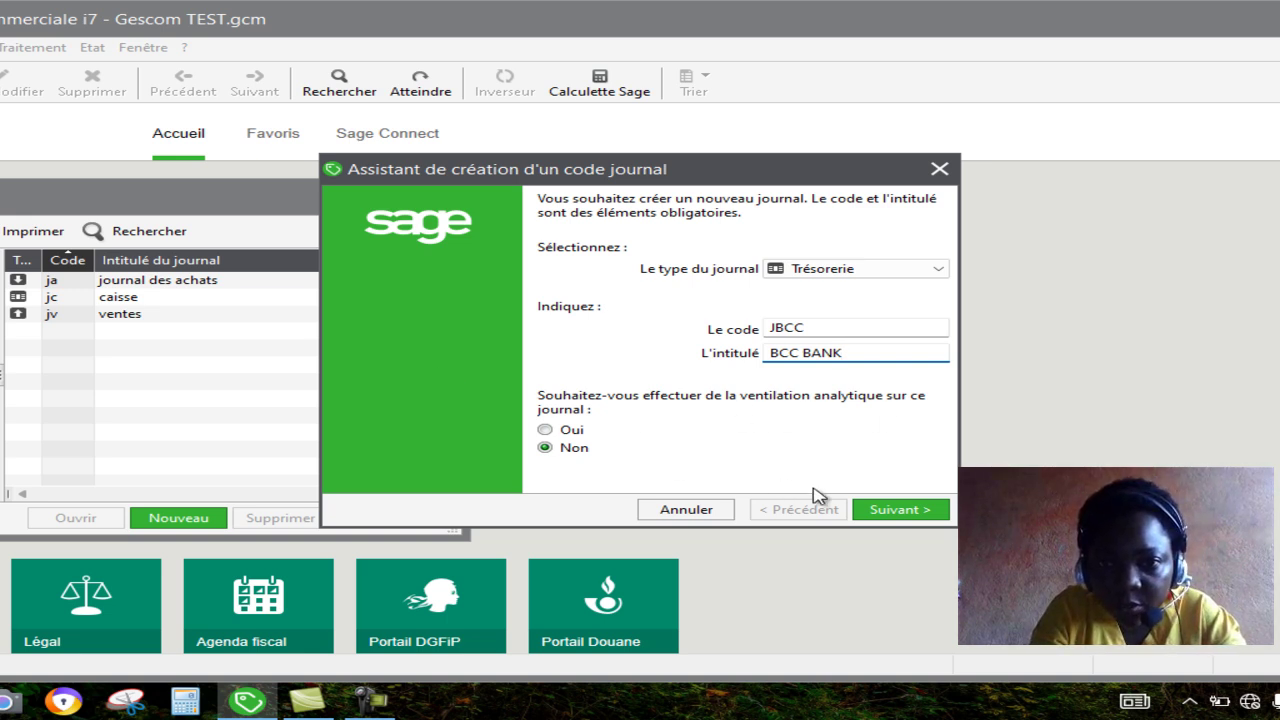
pyautogui.click(873, 512)
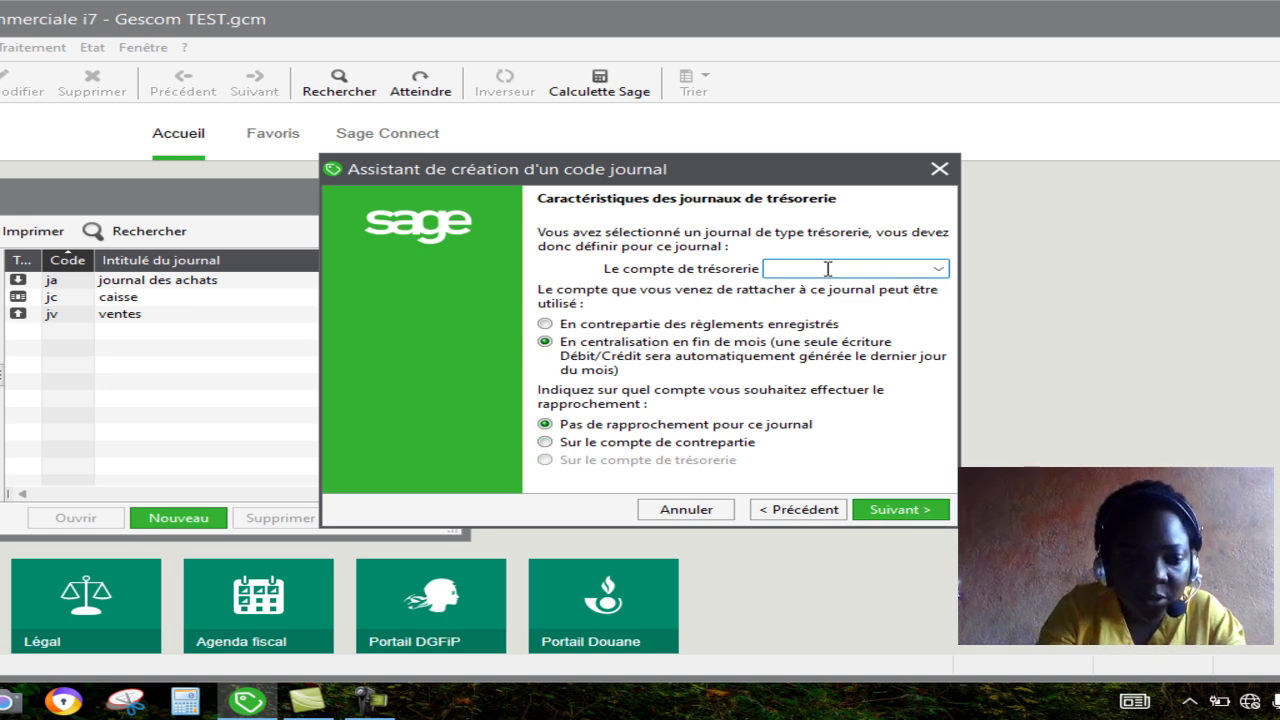
# Assign treasury account 52111 bcc bank to the new journal, accept using this account, finish creating the journal and close the journal list.
pyautogui.write('522')
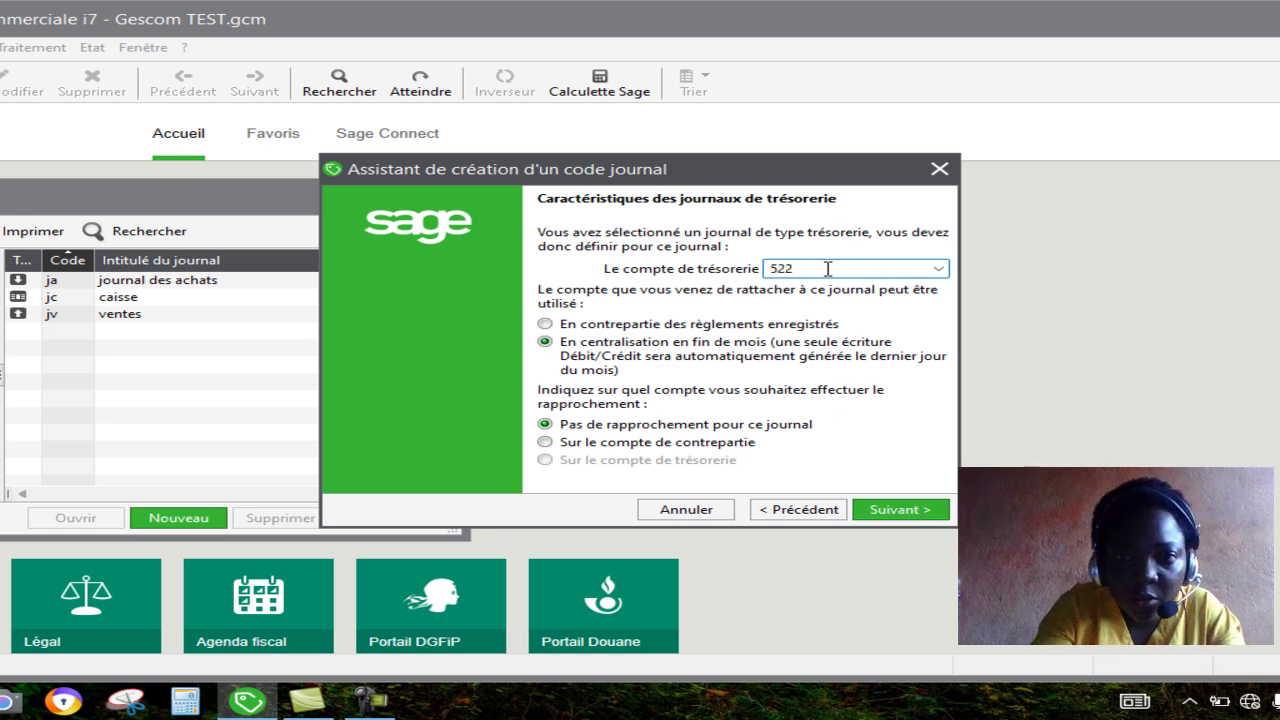
pyautogui.press('BackSpace')
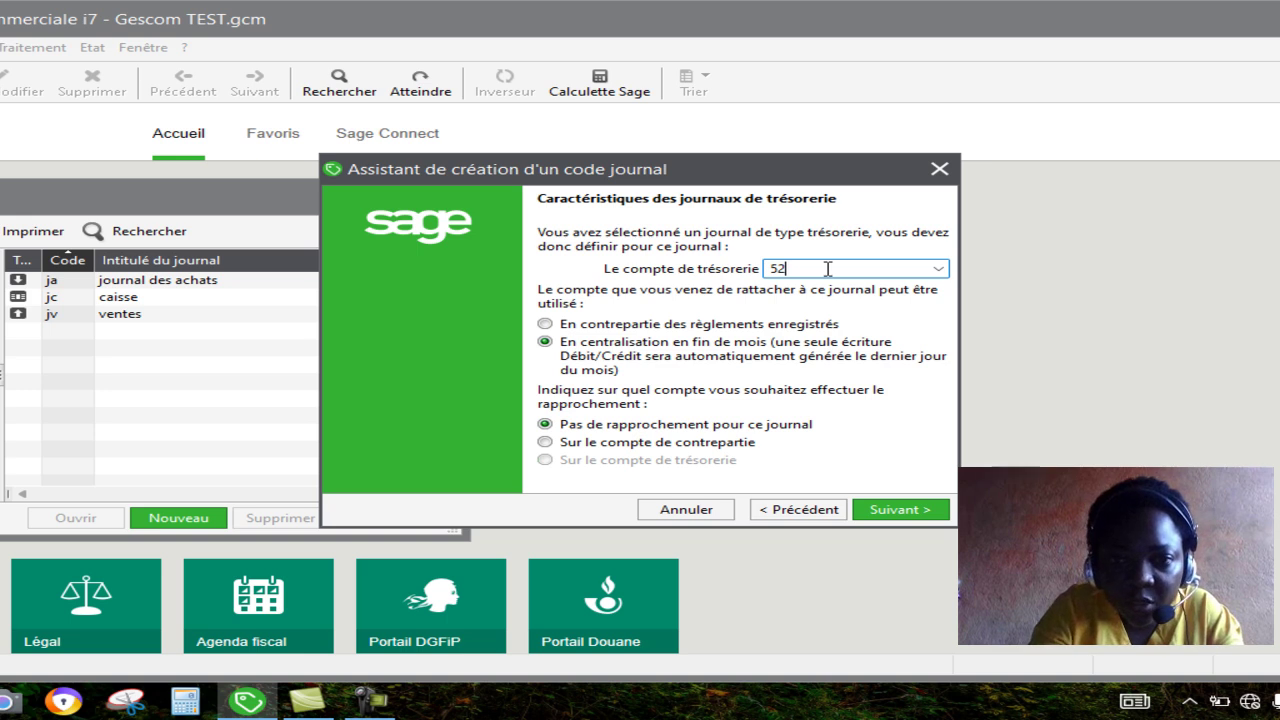
pyautogui.click(941, 271)
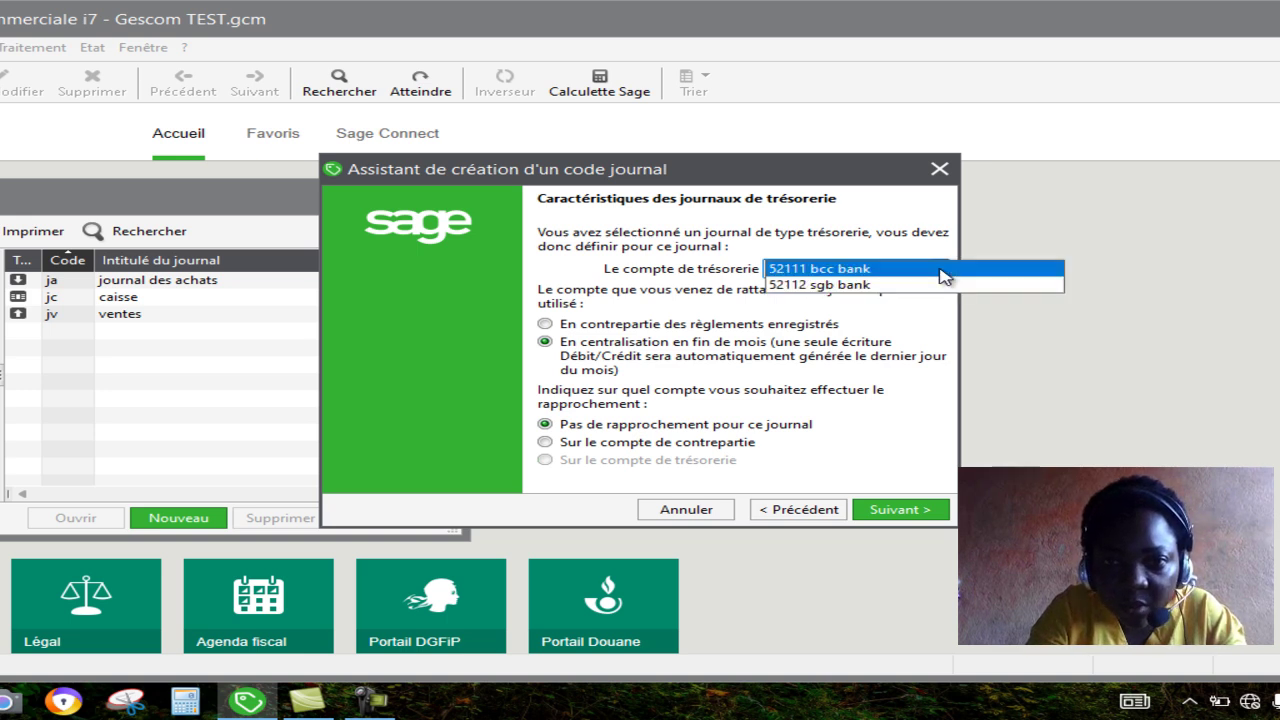
pyautogui.click(932, 273)
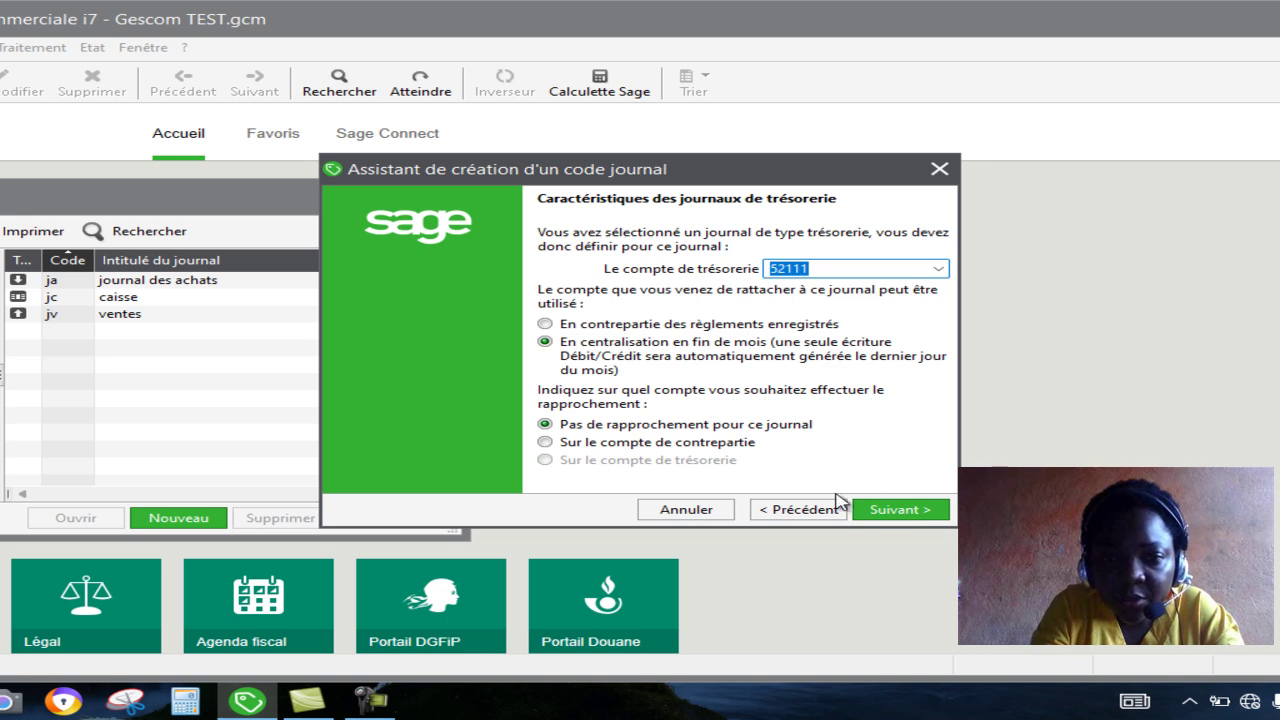
pyautogui.click(895, 510)
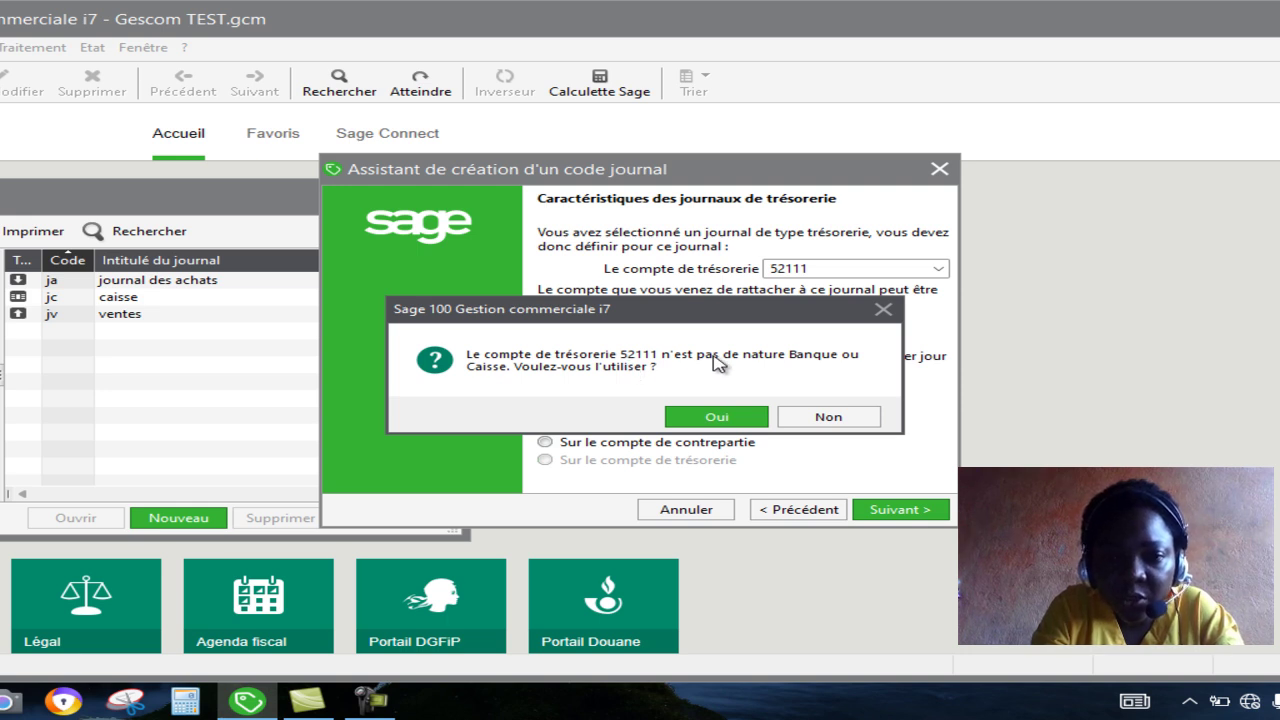
pyautogui.click(712, 420)
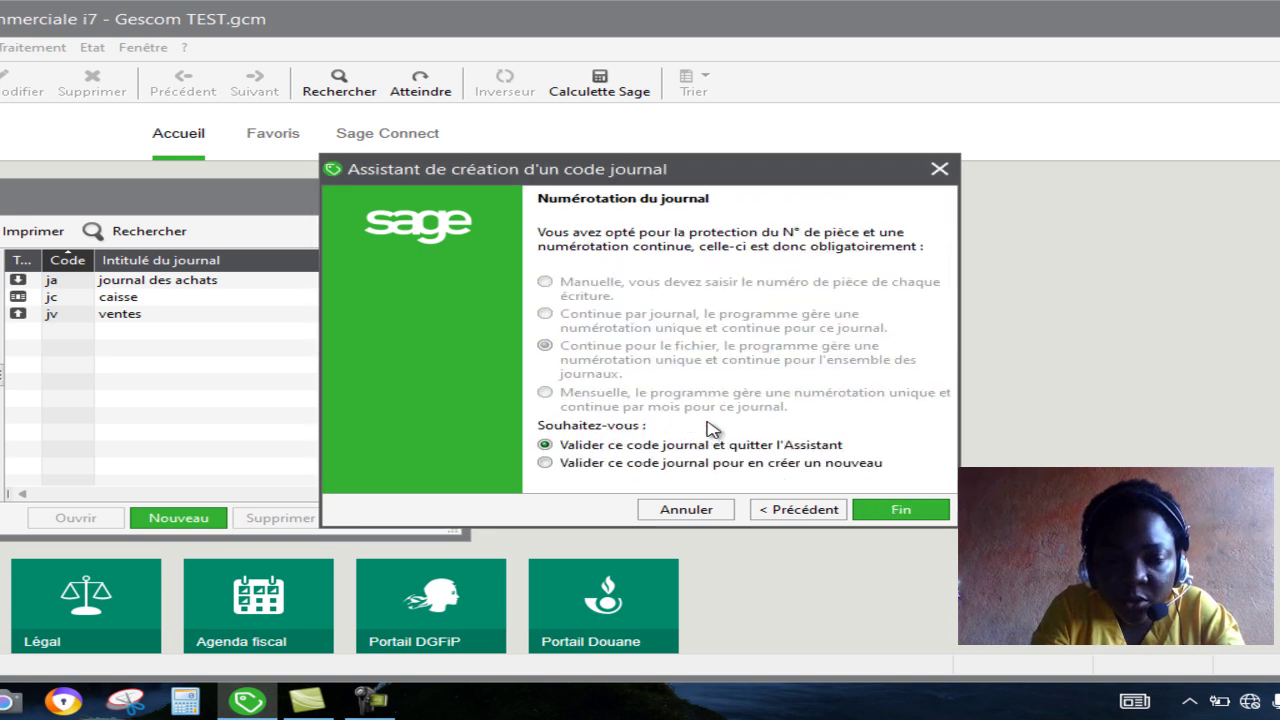
pyautogui.click(885, 511)
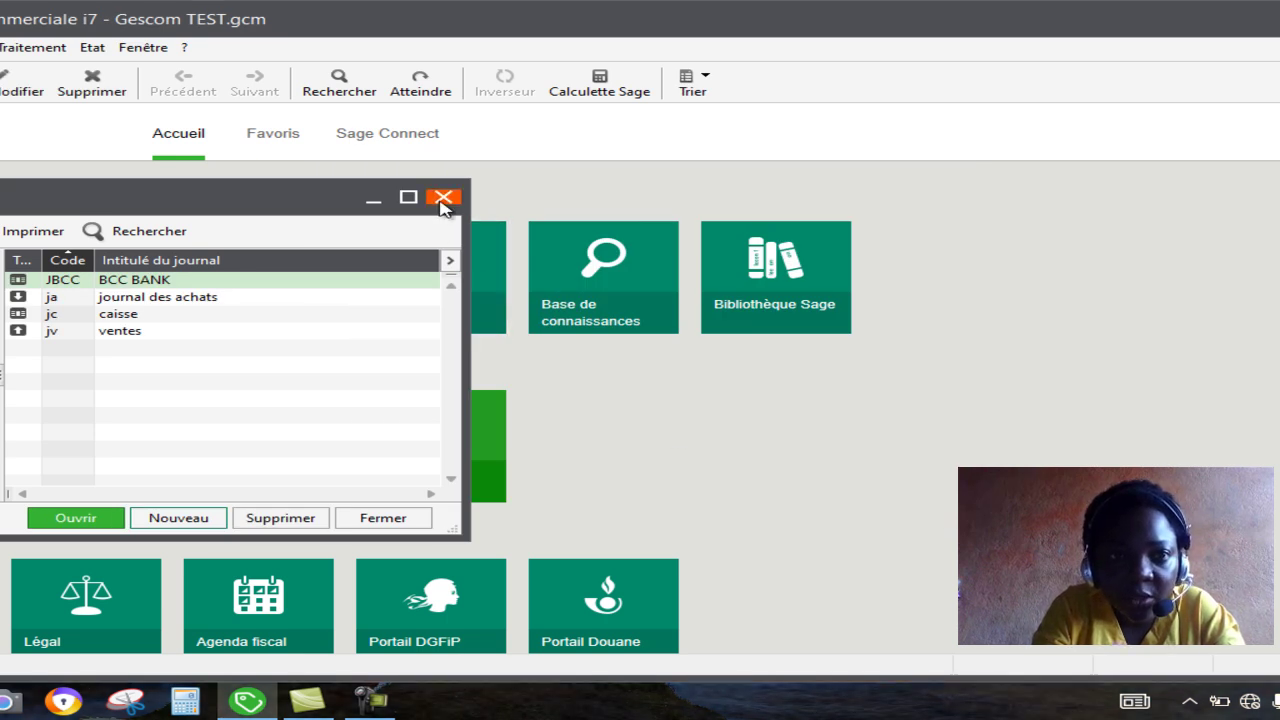
pyautogui.click(443, 198)
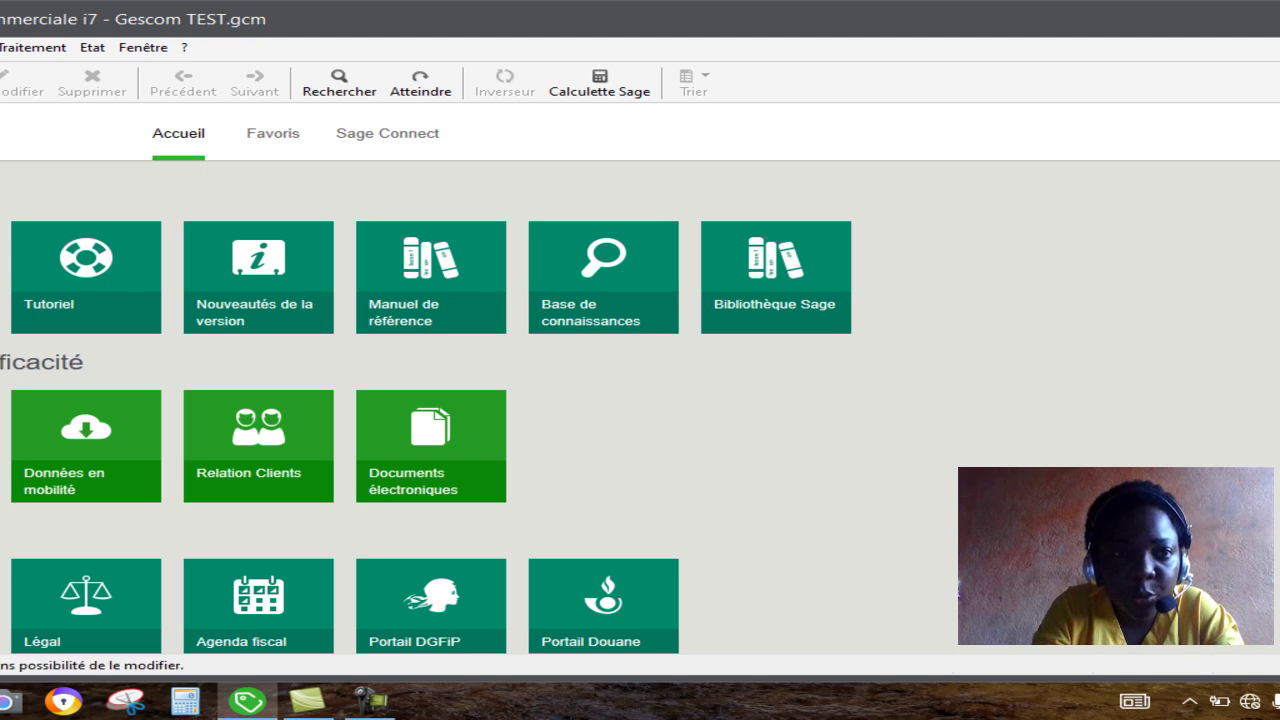
# Return to the customer payment entry, set the journal of the 200000 payment to JBCC BCC BANK, save the payment and close the entry.
pyautogui.click(27, 49)
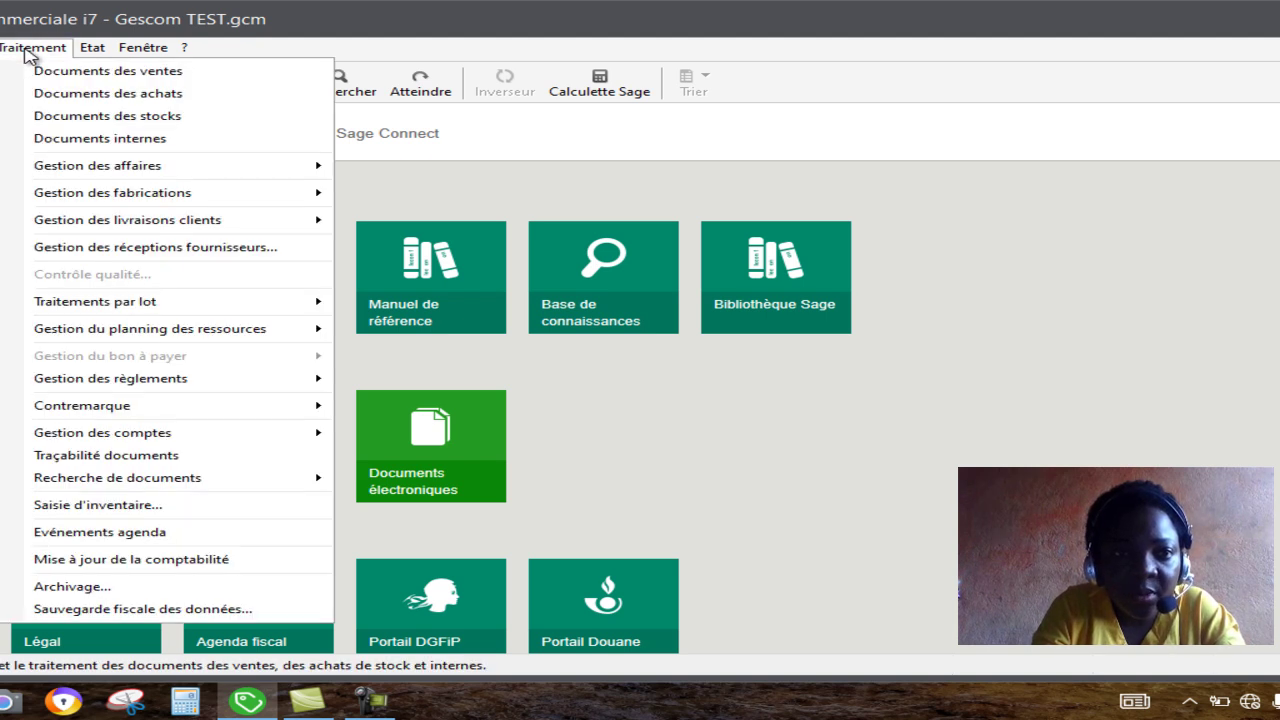
pyautogui.moveTo(63, 410)
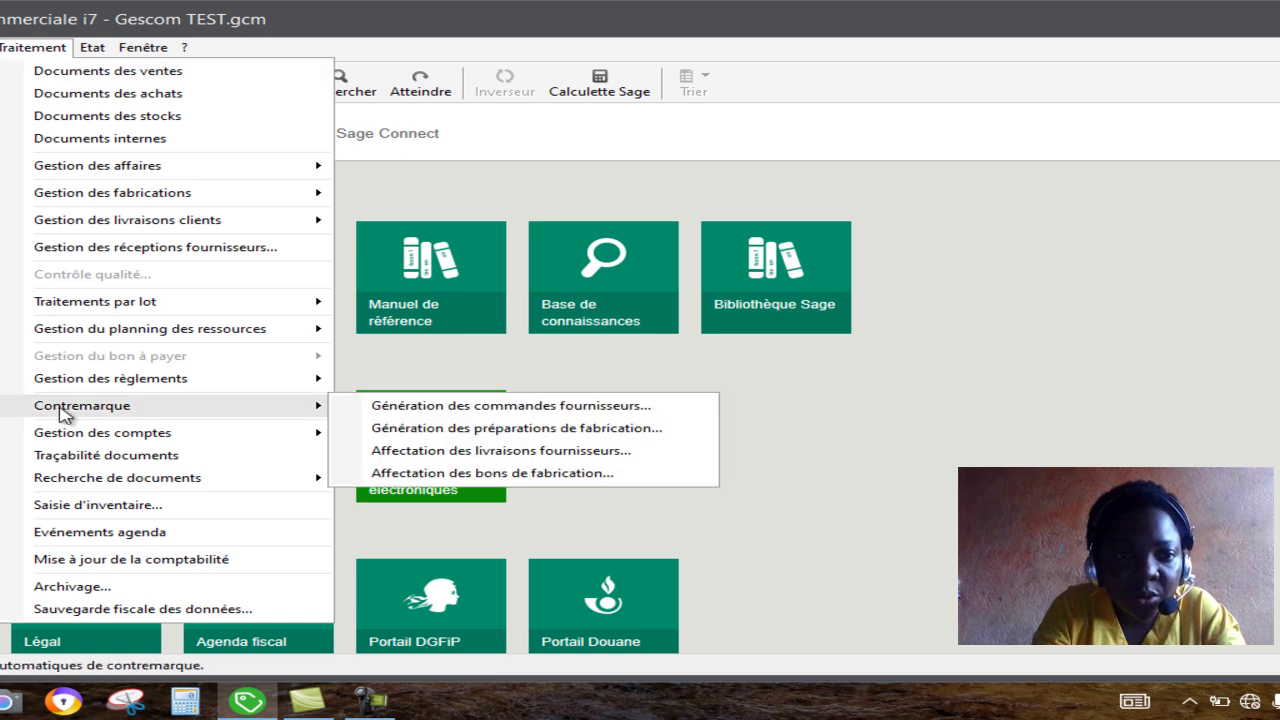
pyautogui.moveTo(206, 380)
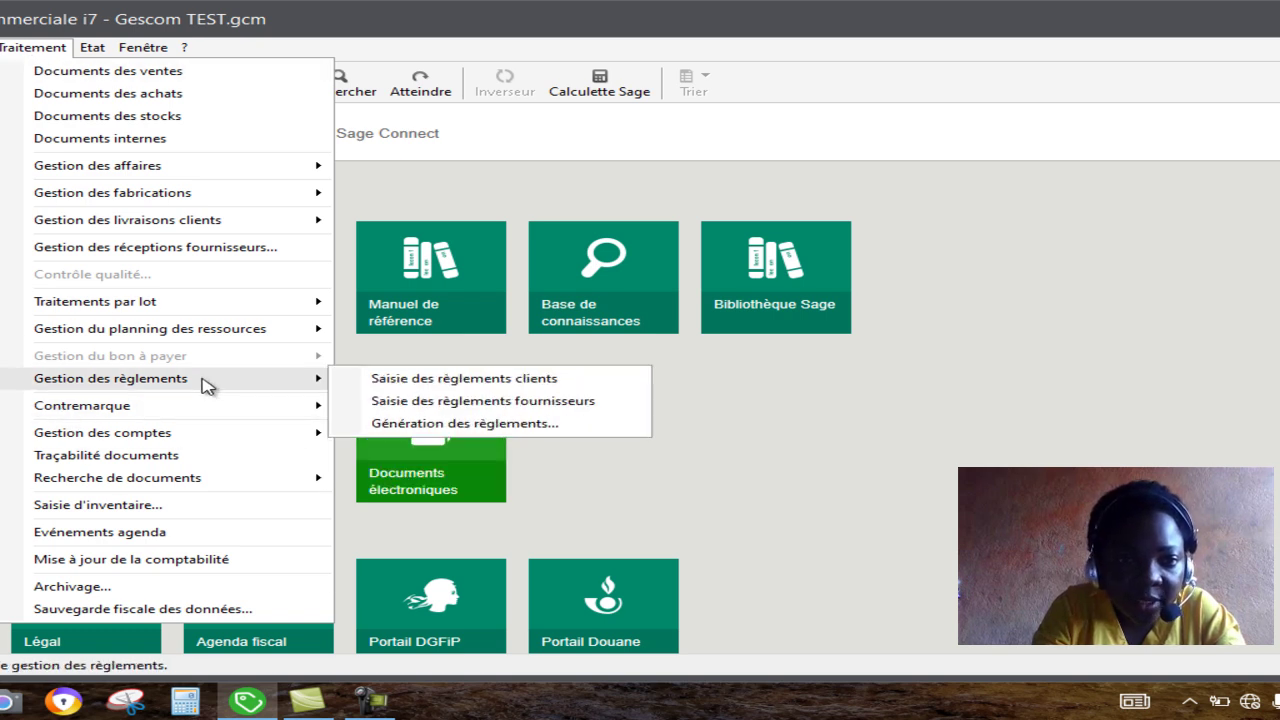
pyautogui.click(405, 381)
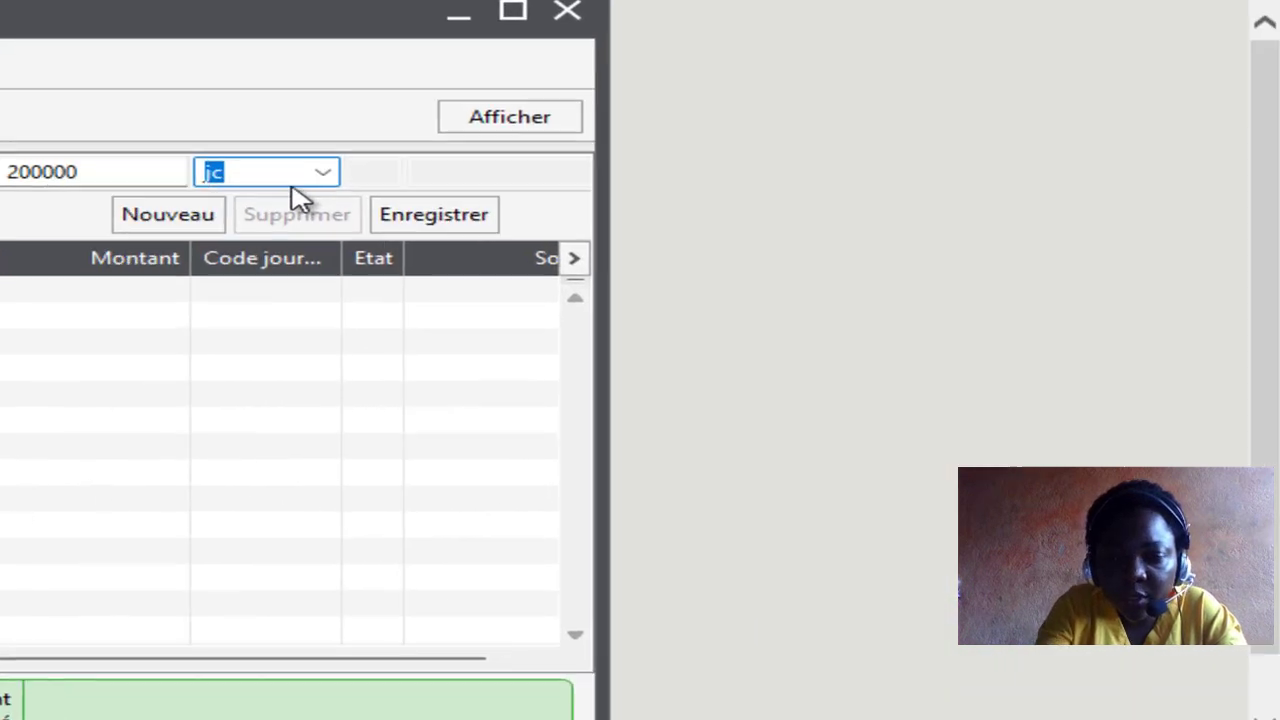
pyautogui.press('BackSpace')
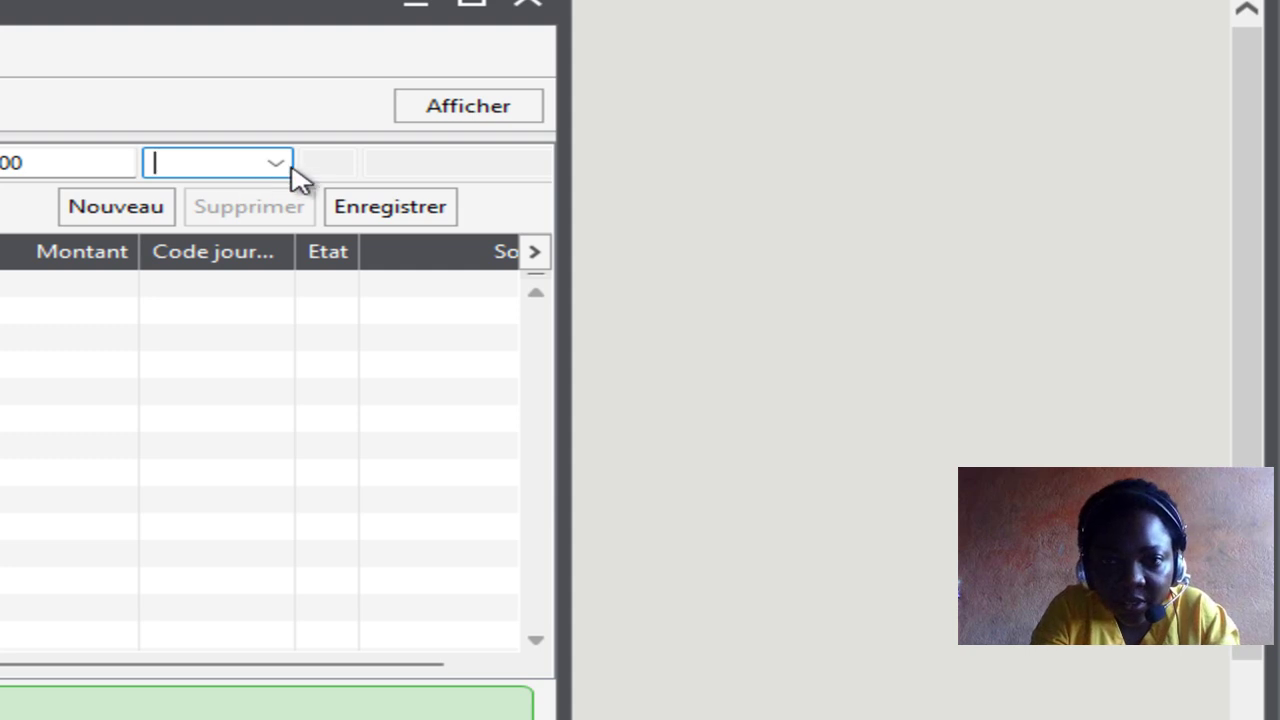
pyautogui.click(281, 167)
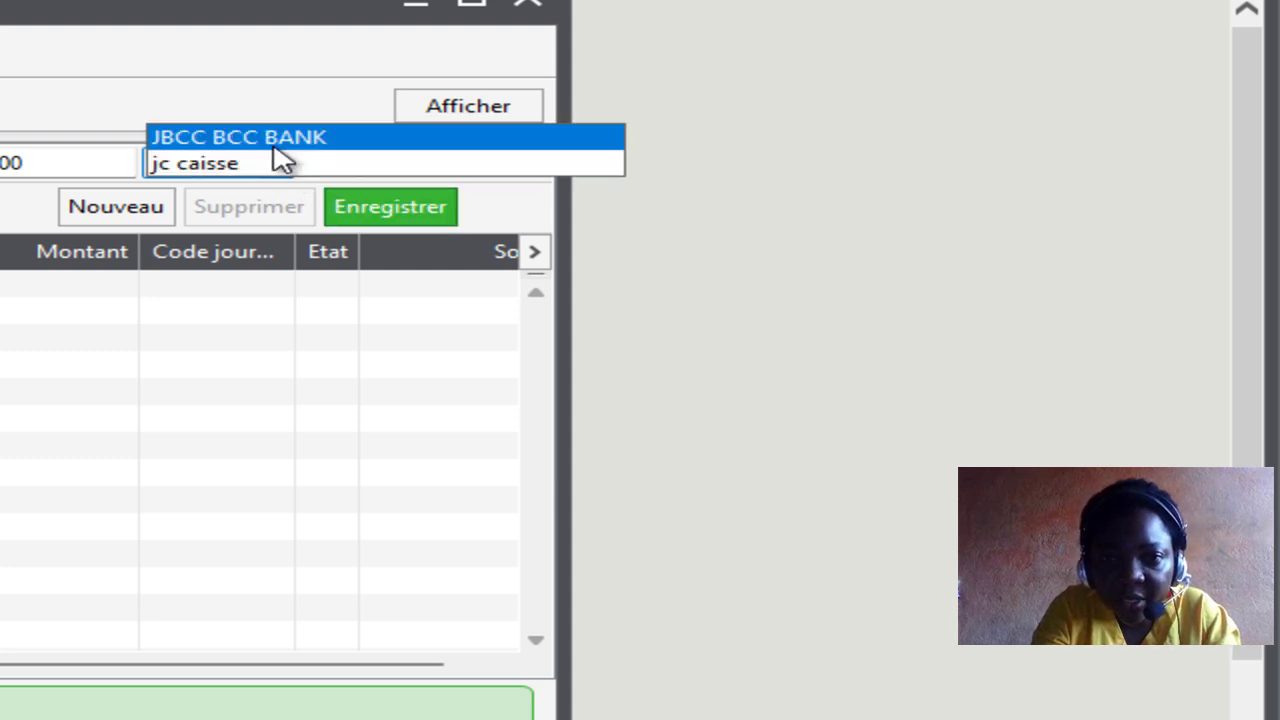
pyautogui.click(275, 146)
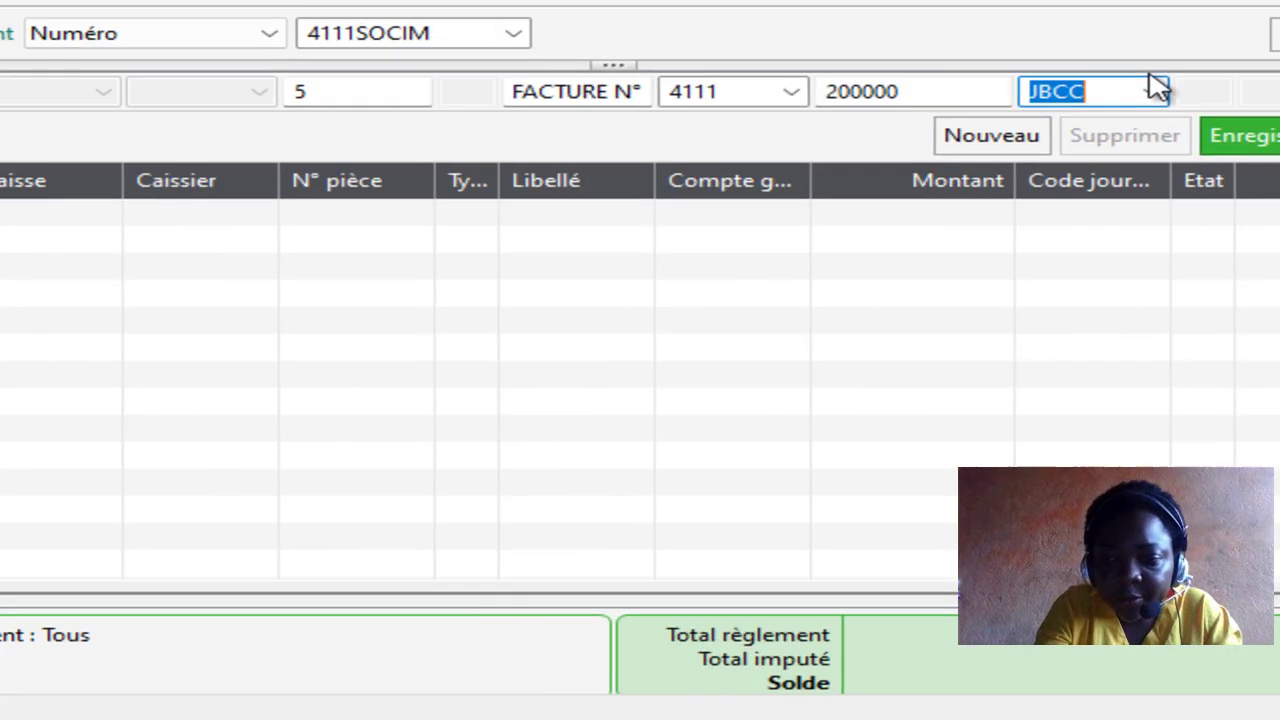
pyautogui.press('Return')
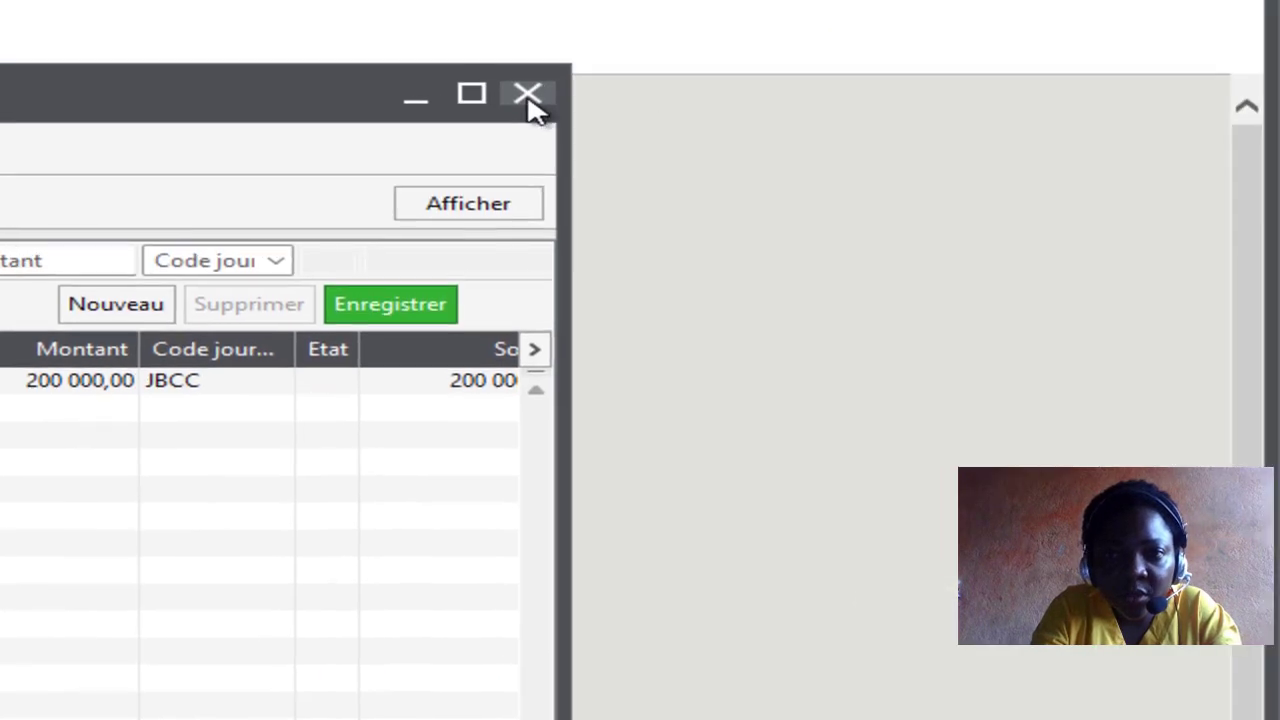
pyautogui.click(527, 97)
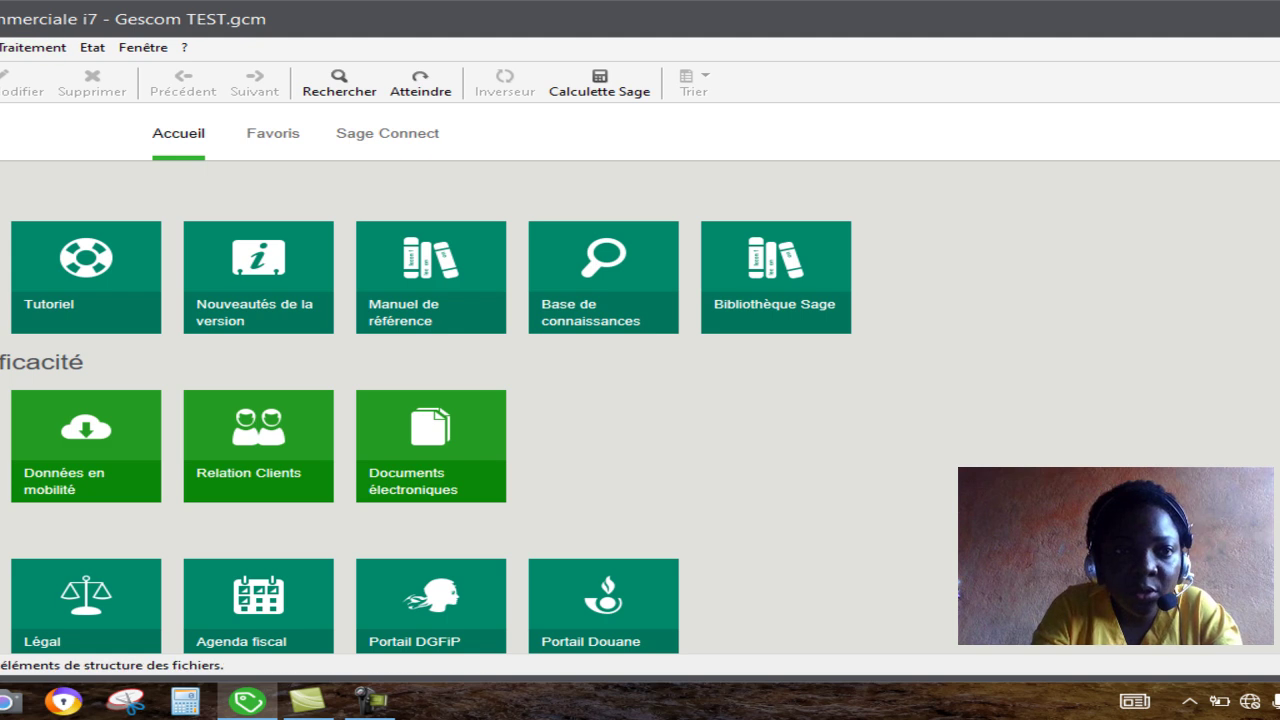
# Open the SOCIM SARL customer record, examine its Solvabilité figures for invoices and payments, and close the record.
pyautogui.click(0, 47)
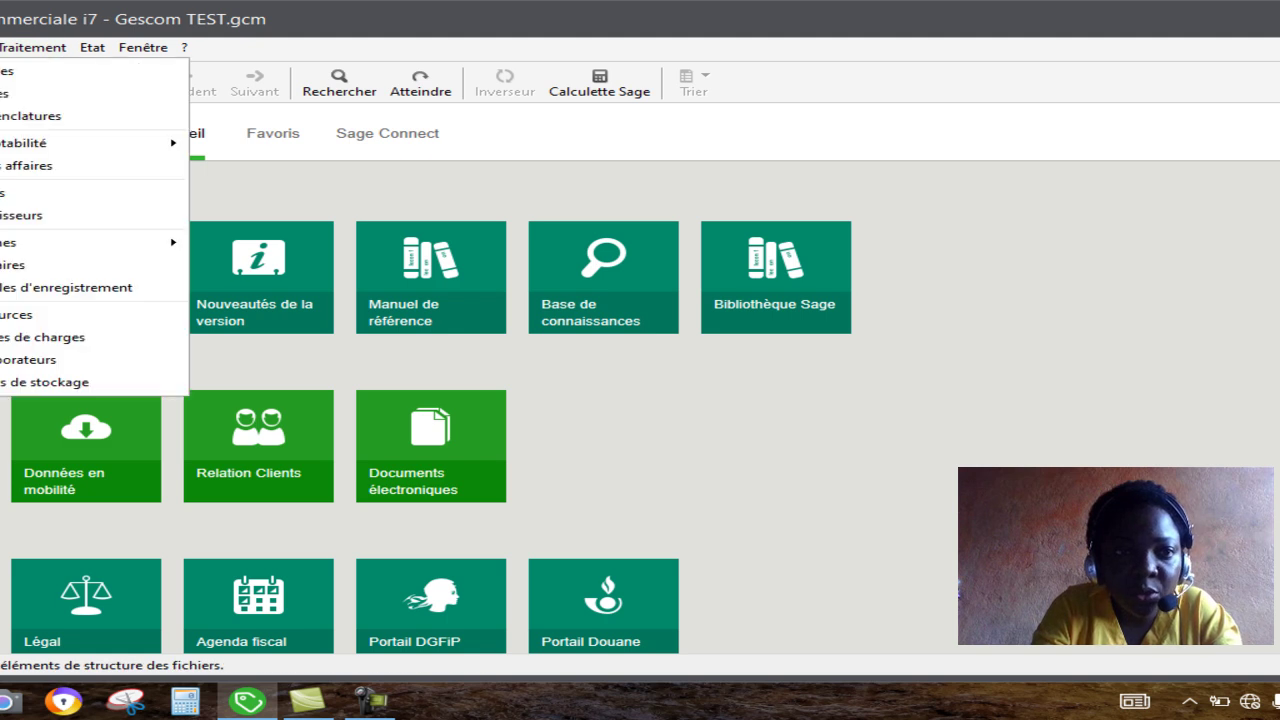
pyautogui.click(5, 192)
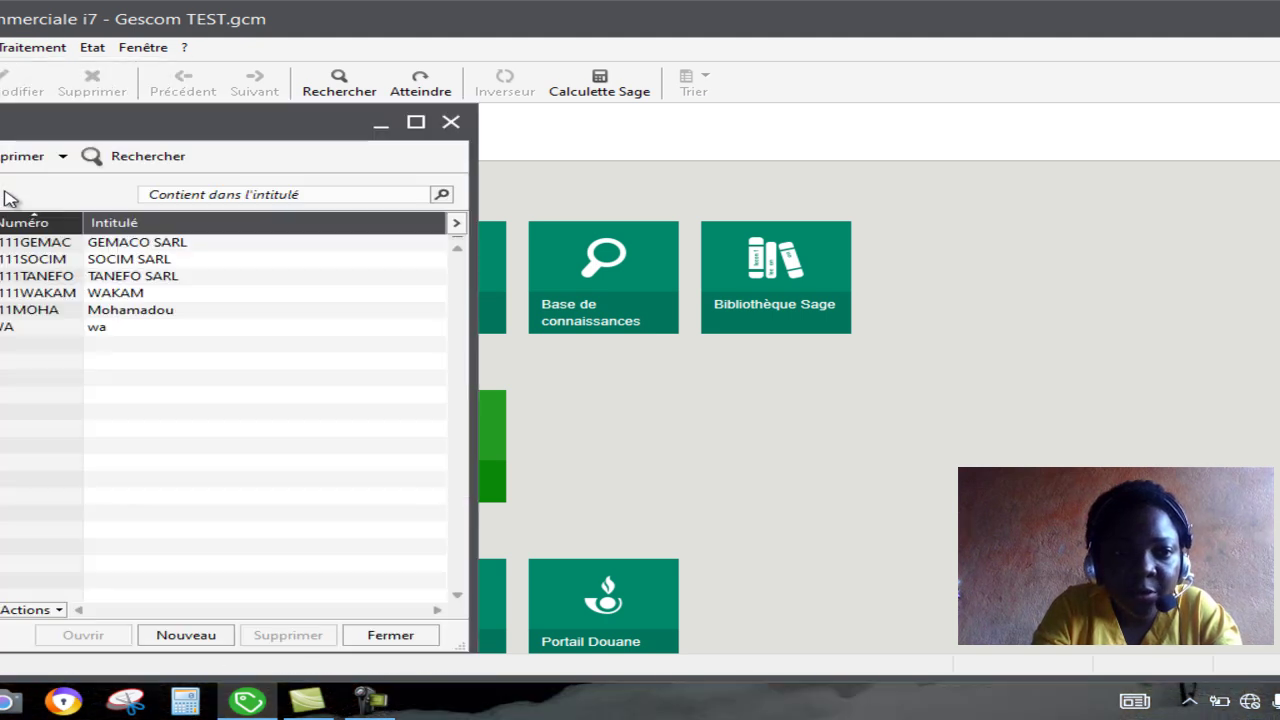
pyautogui.doubleClick(189, 259)
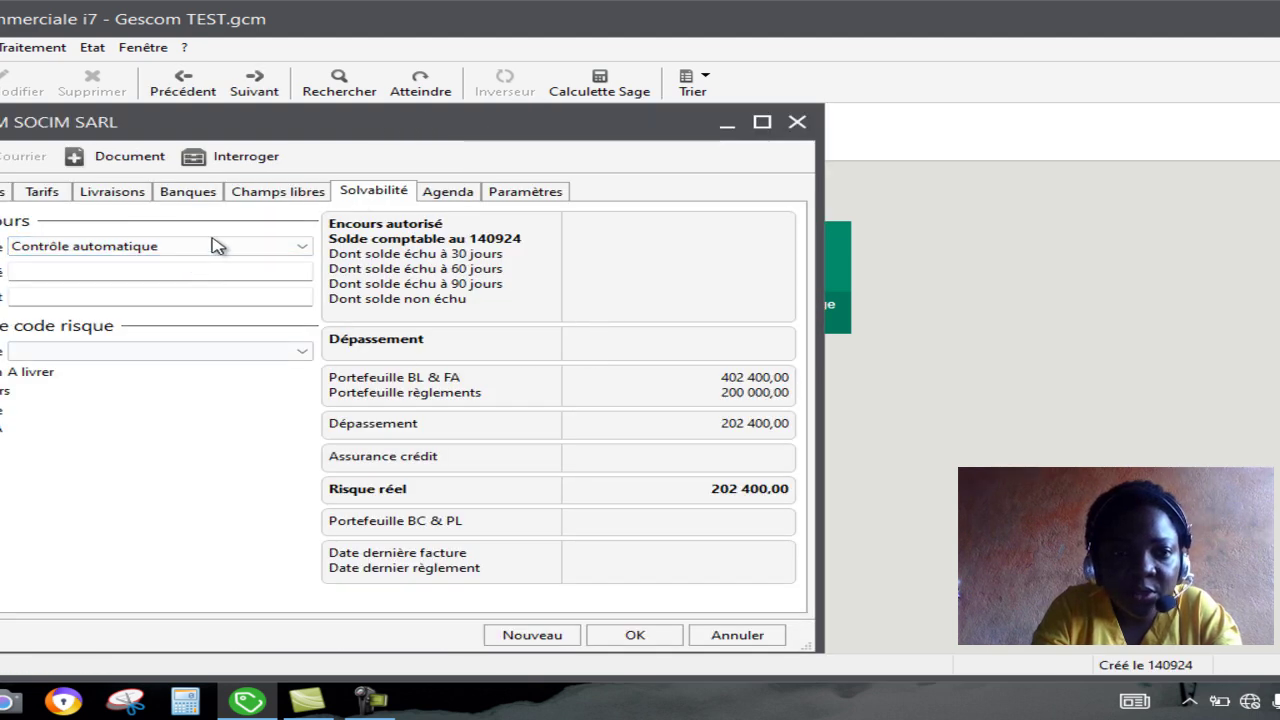
pyautogui.click(310, 196)
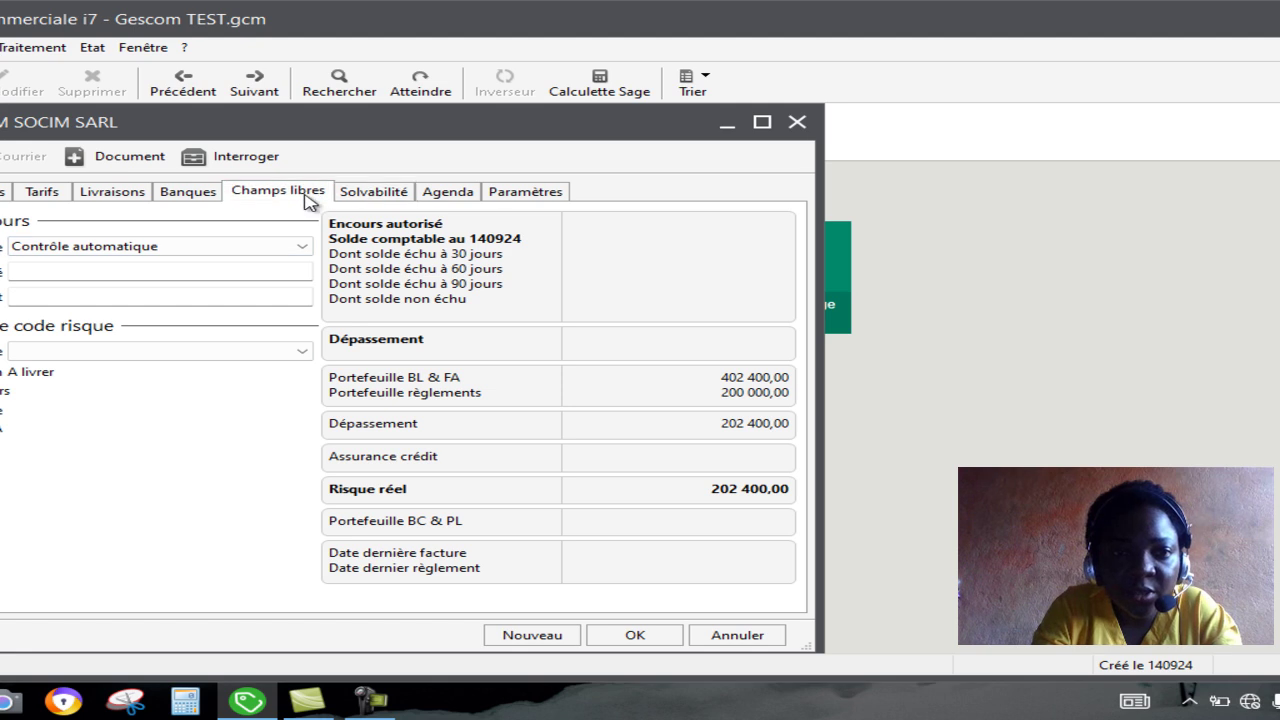
pyautogui.click(361, 197)
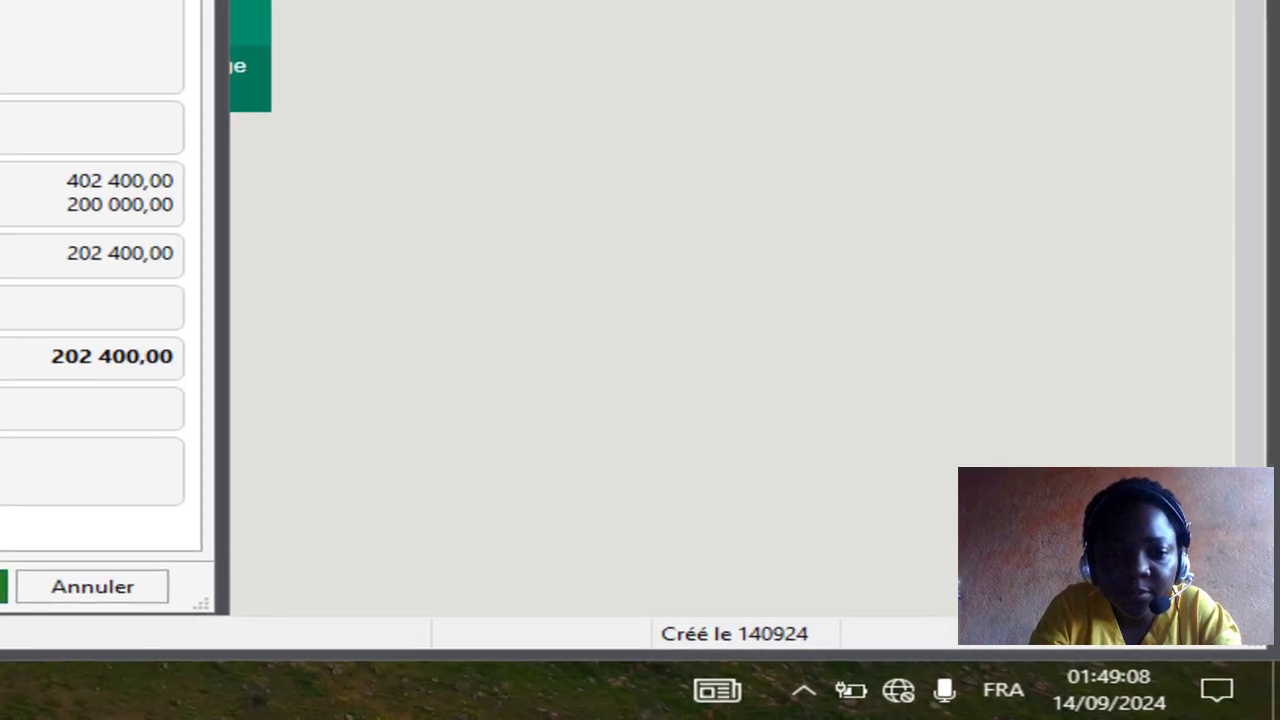
pyautogui.click(635, 635)
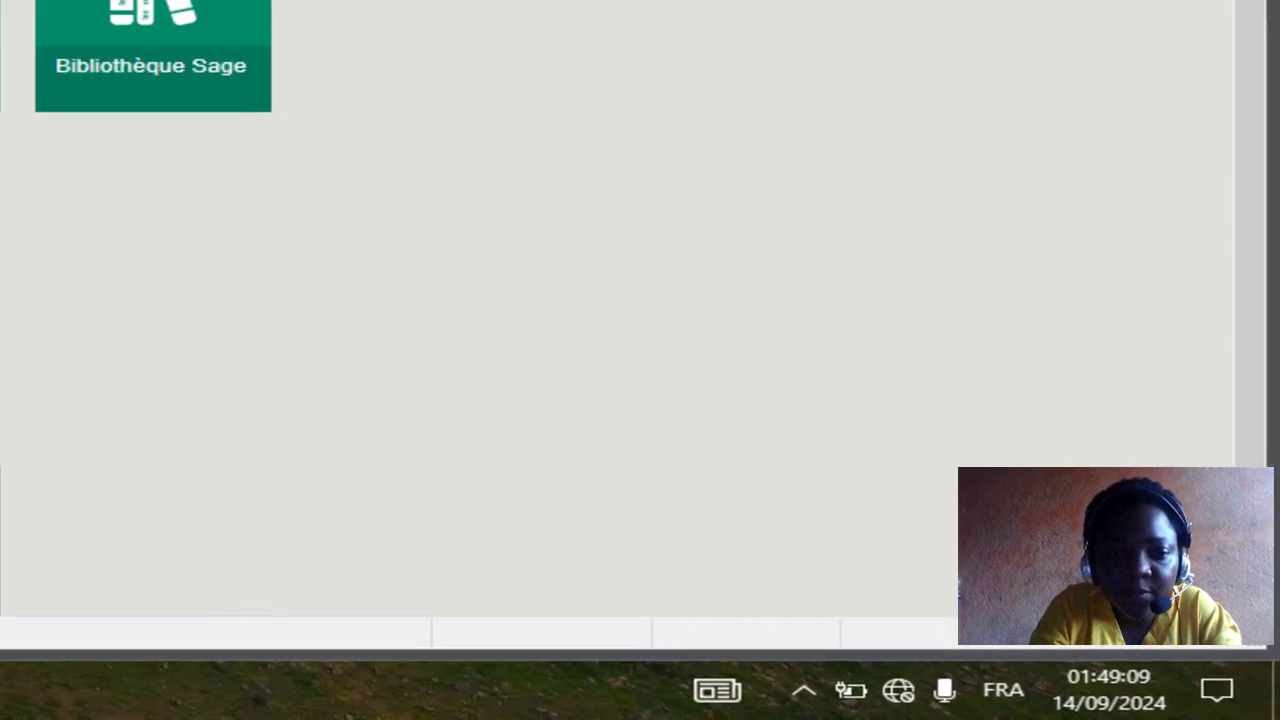
pyautogui.press('F10')
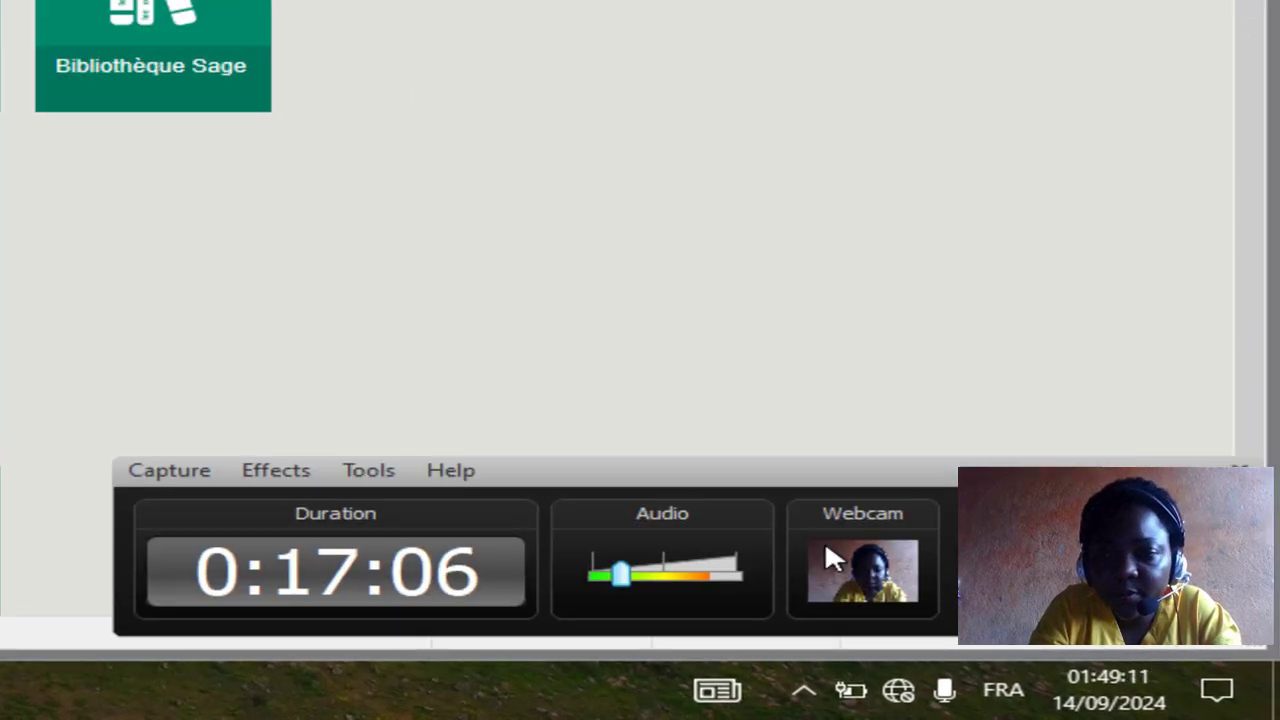